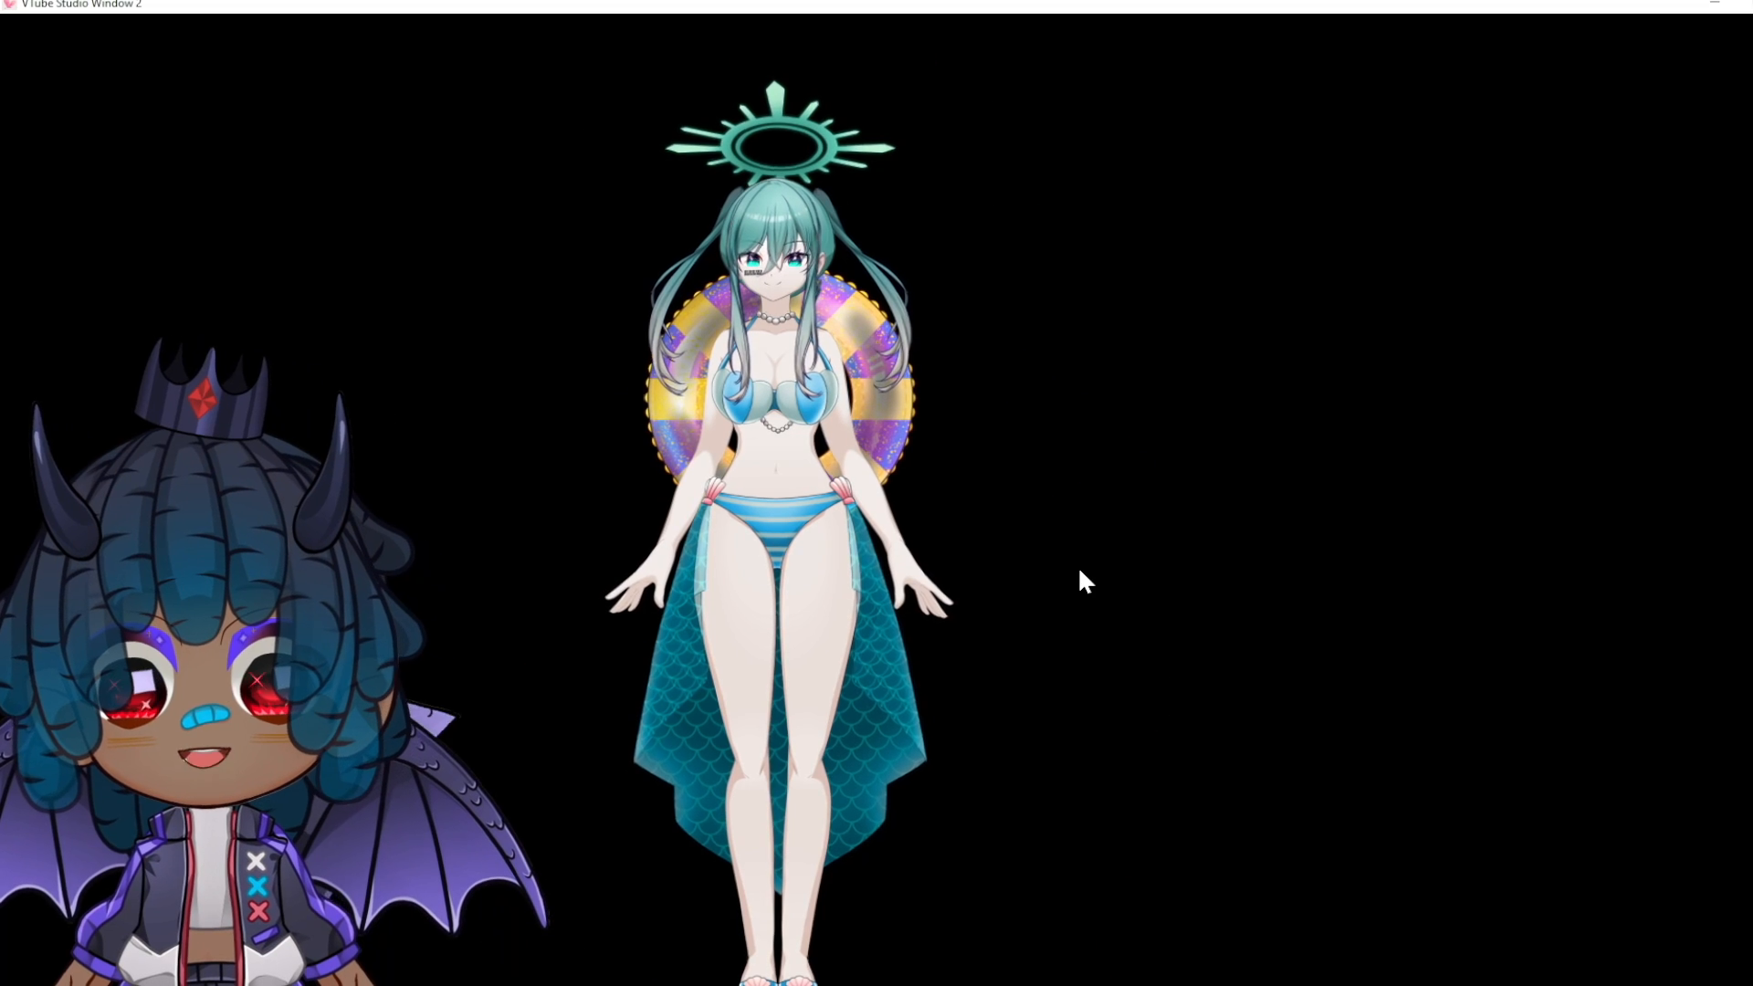
# Step: Show the Hotkey Settings page listing the existing LeftControl + N1 expression hotkey
pyautogui.doubleClick(1079, 574)
pyautogui.click(45, 439)
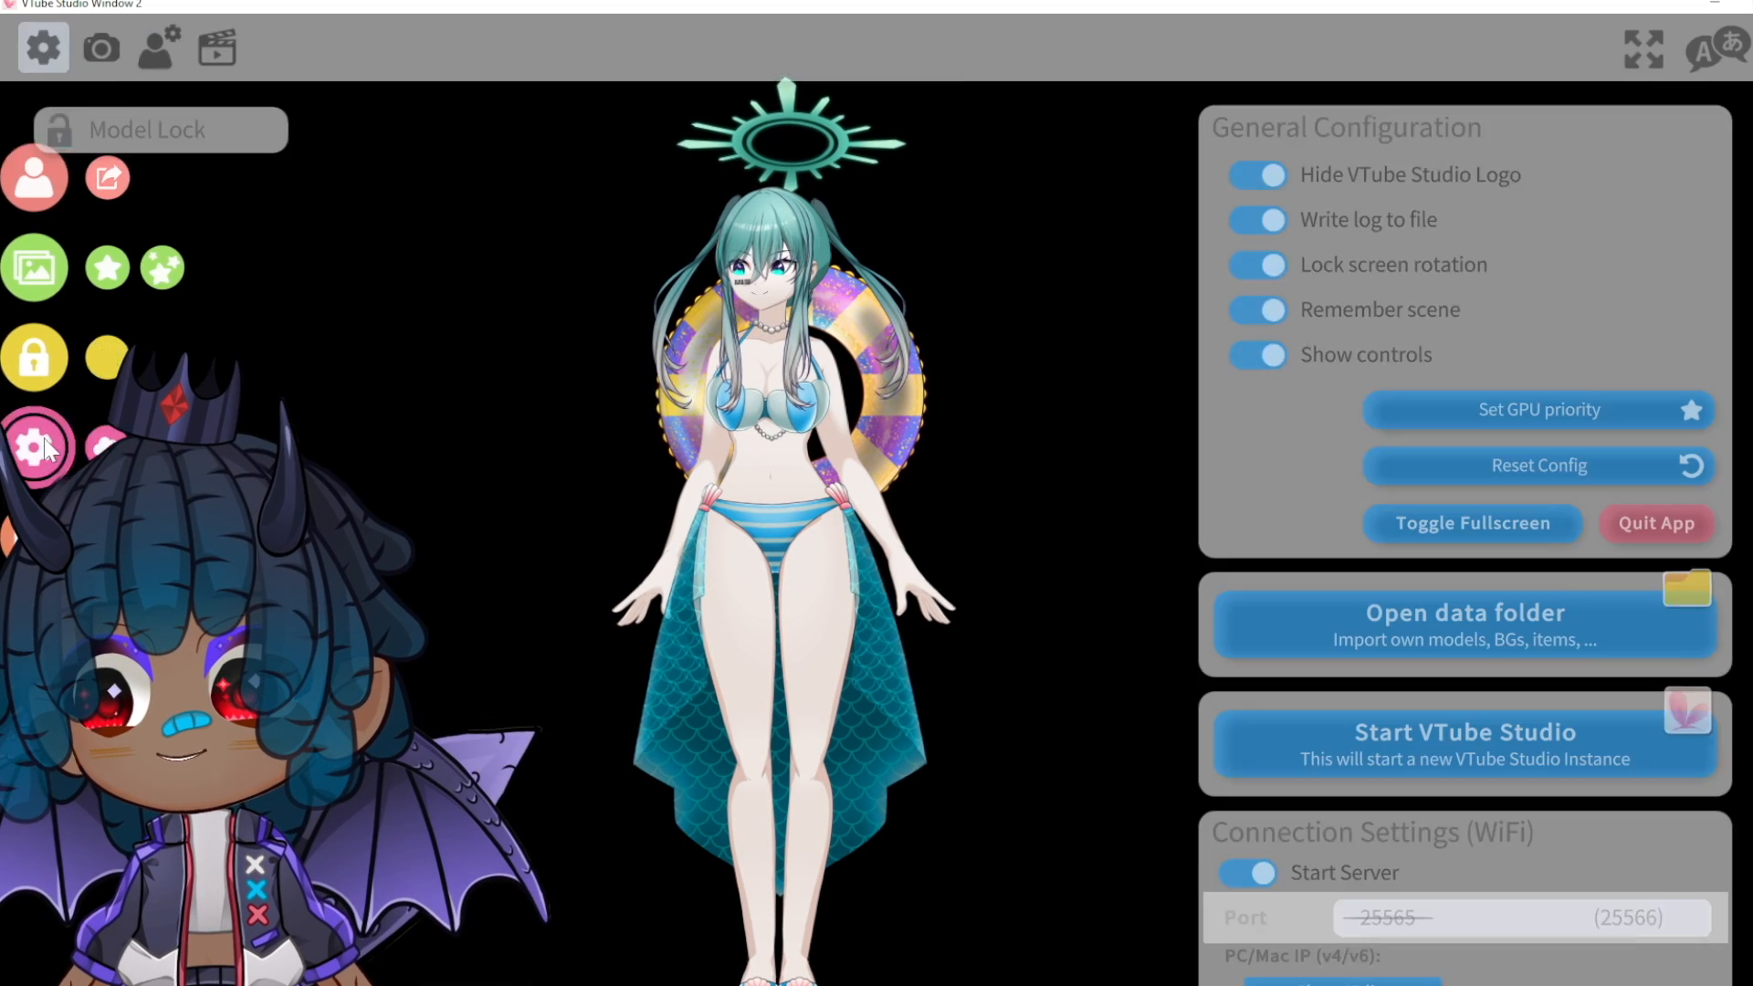
pyautogui.click(229, 58)
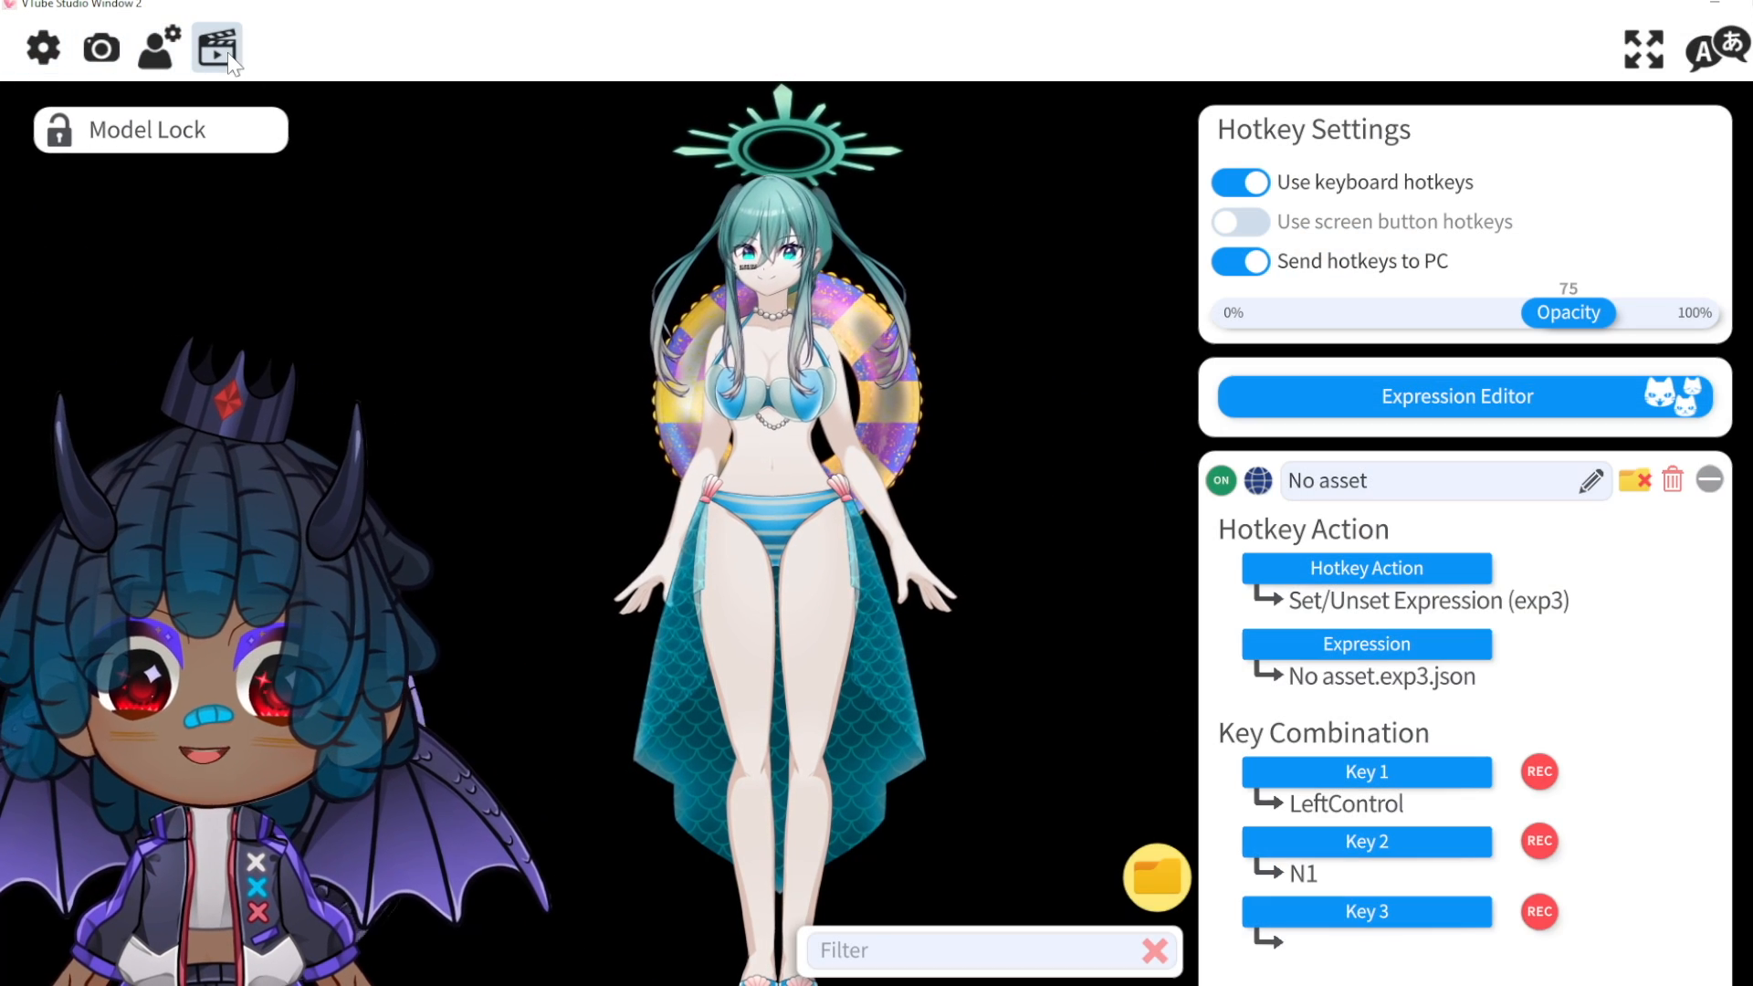
# Step: Load Emote-SAD.exp3.json into the Expression Editor
pyautogui.click(1479, 402)
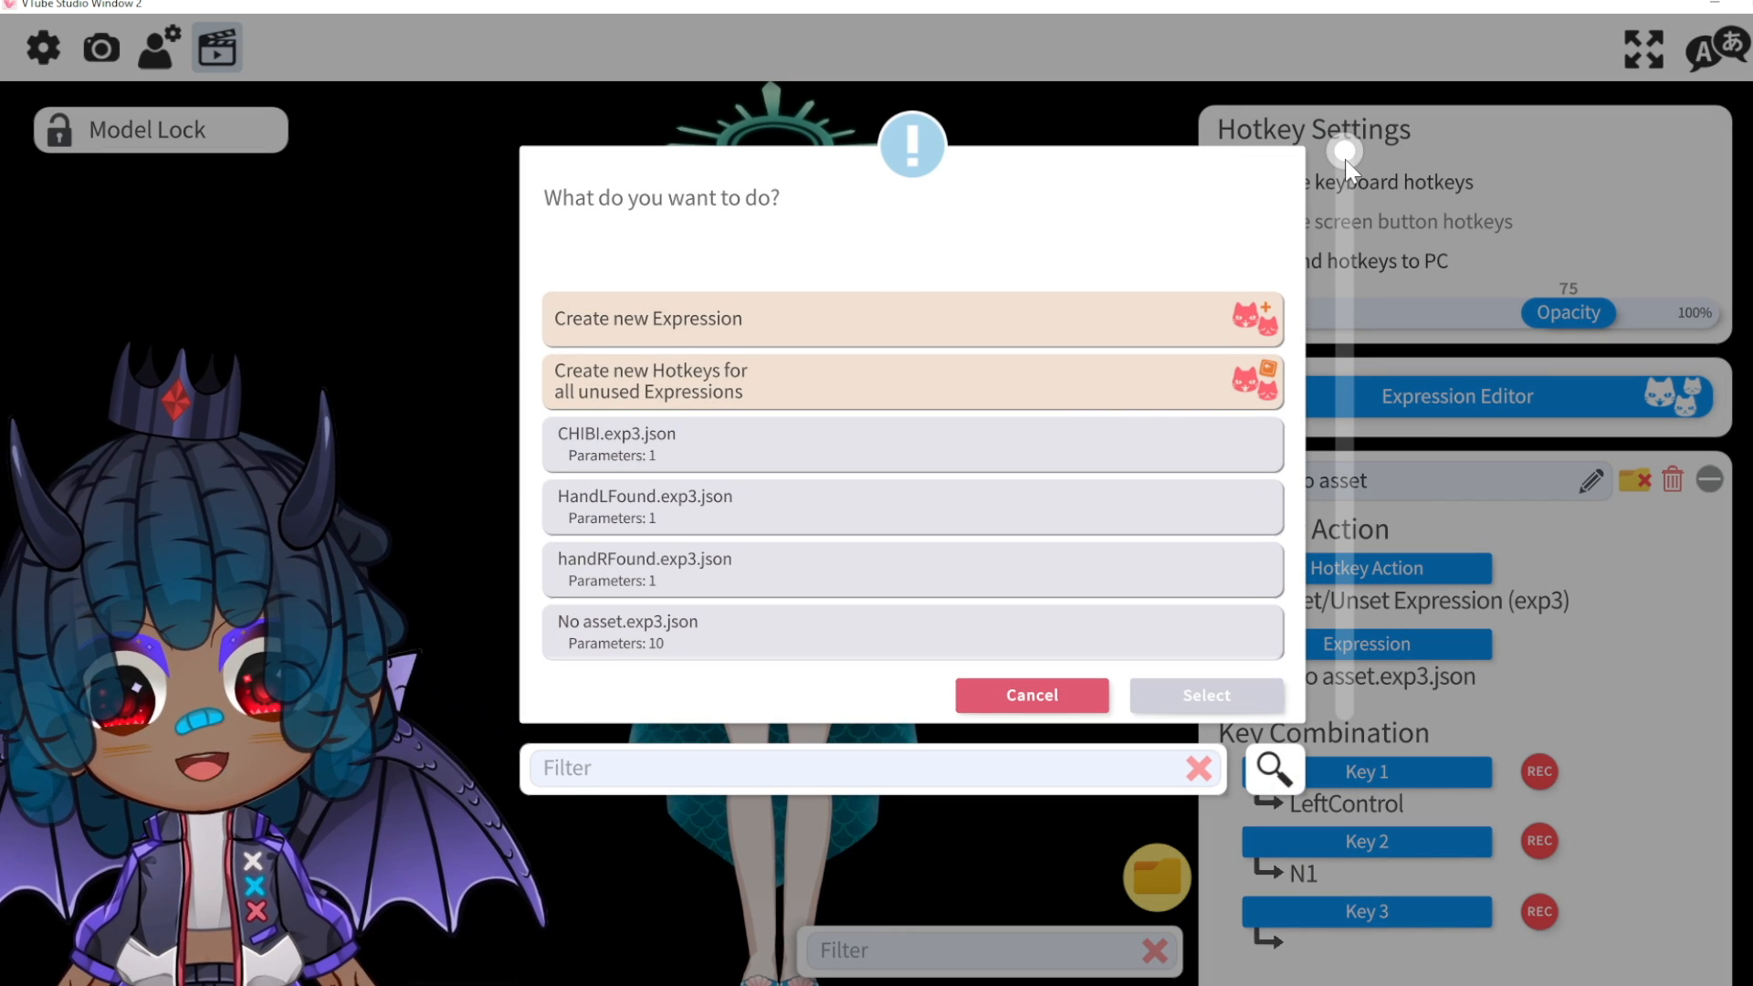
pyautogui.moveTo(1346, 155); pyautogui.dragTo(1348, 293)
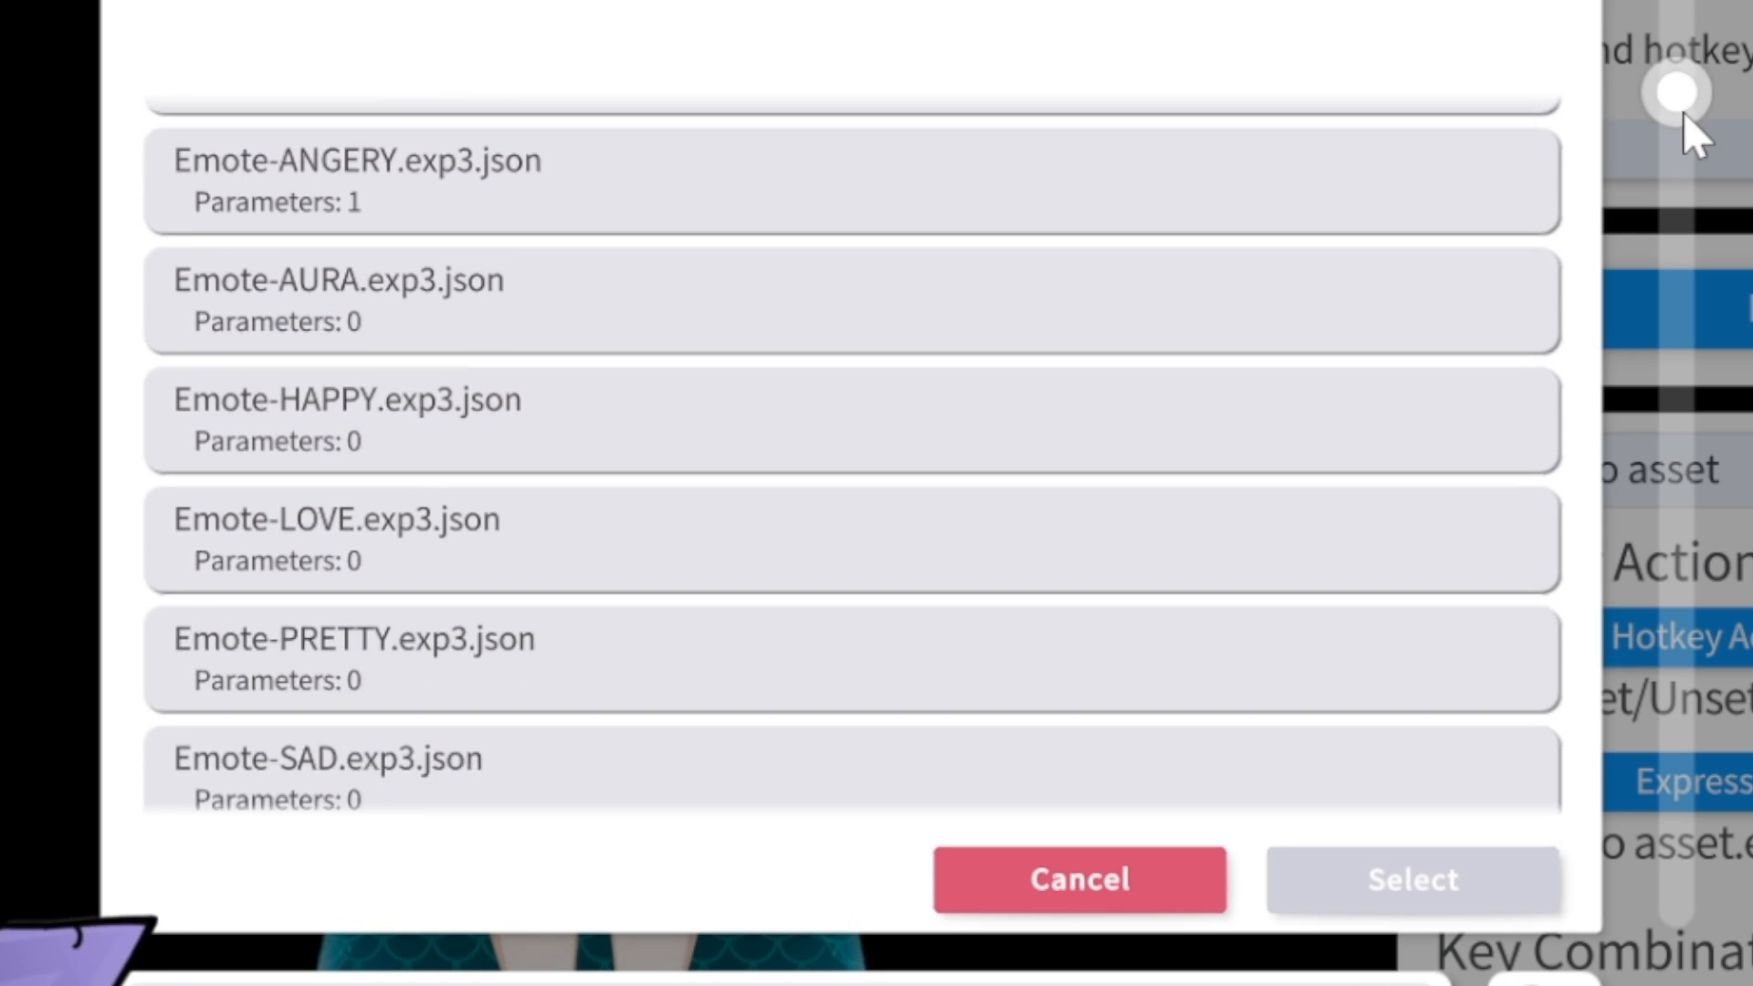
pyautogui.moveTo(1685, 114); pyautogui.dragTo(1722, 195)
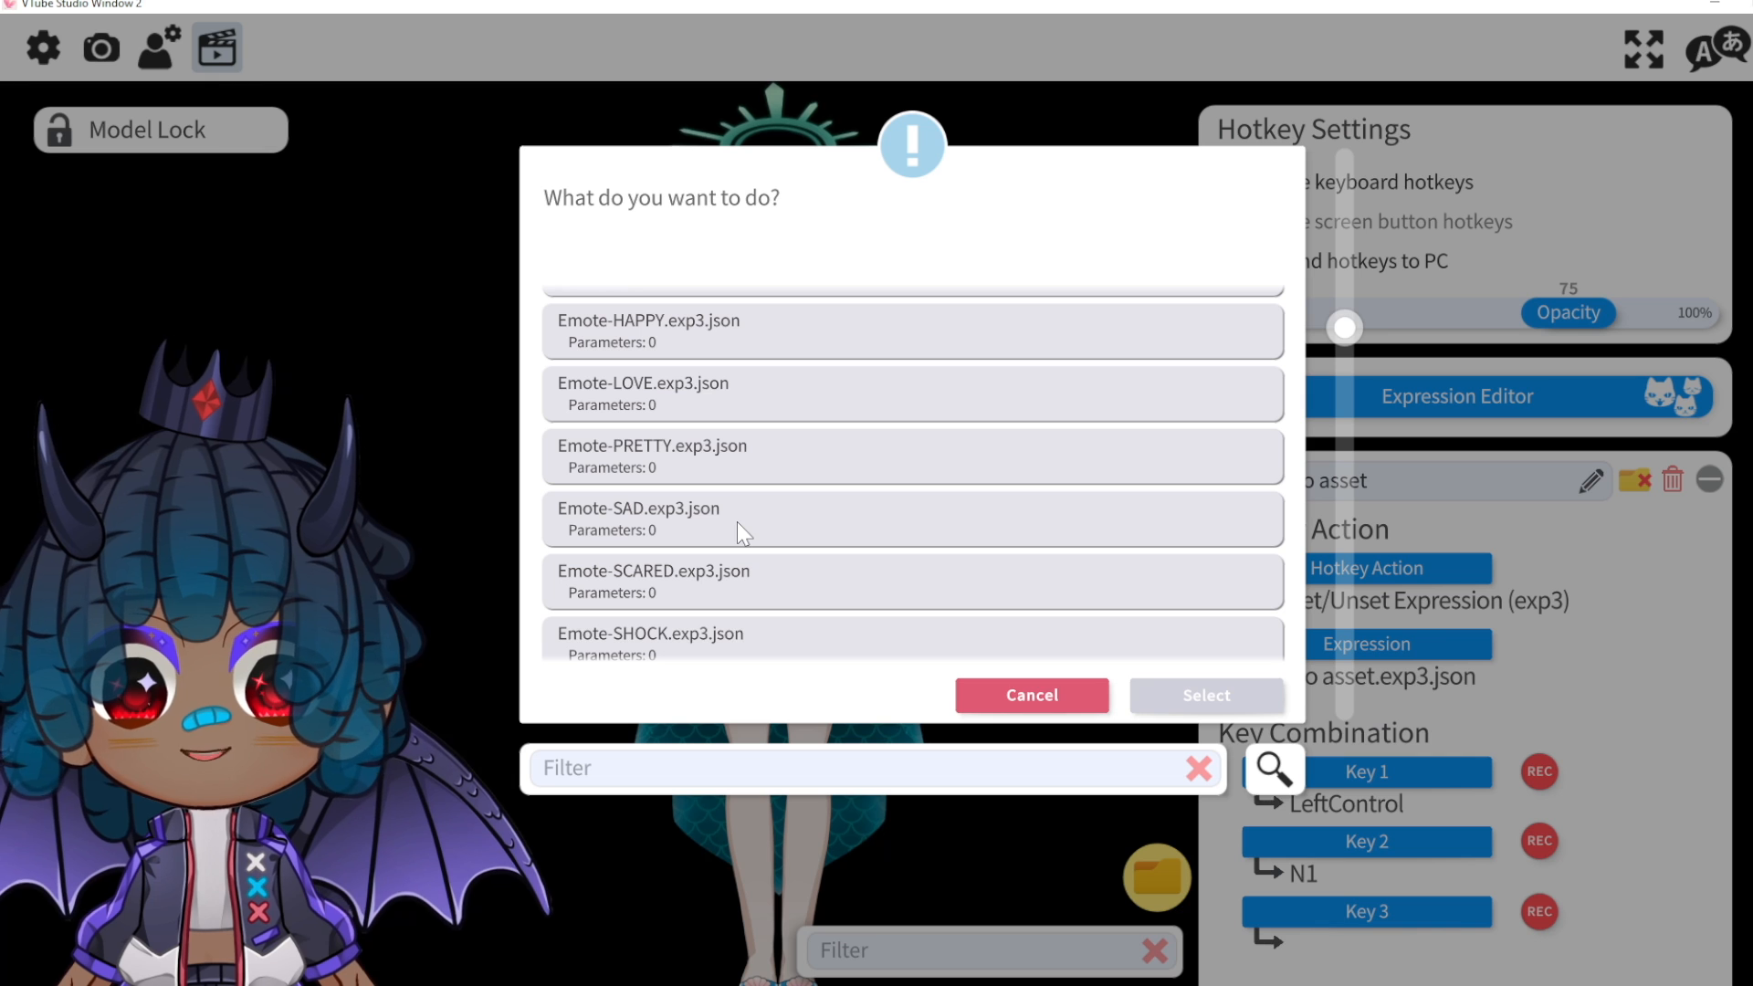
pyautogui.click(737, 522)
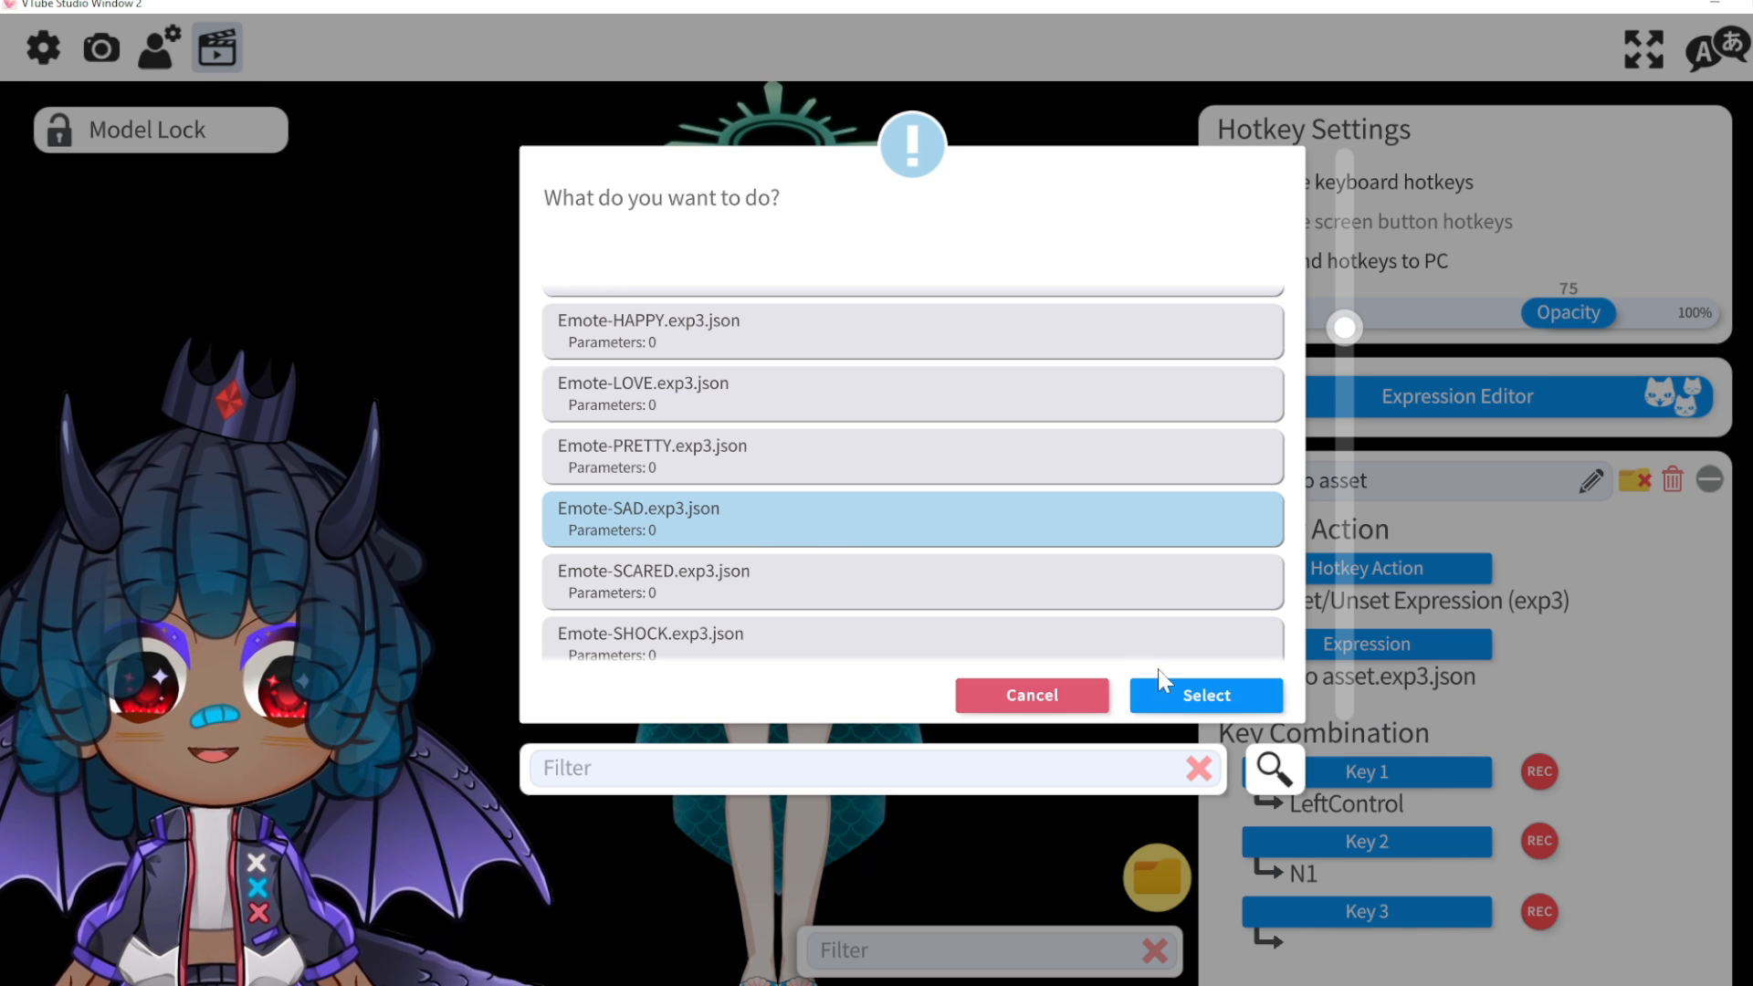
pyautogui.click(1192, 698)
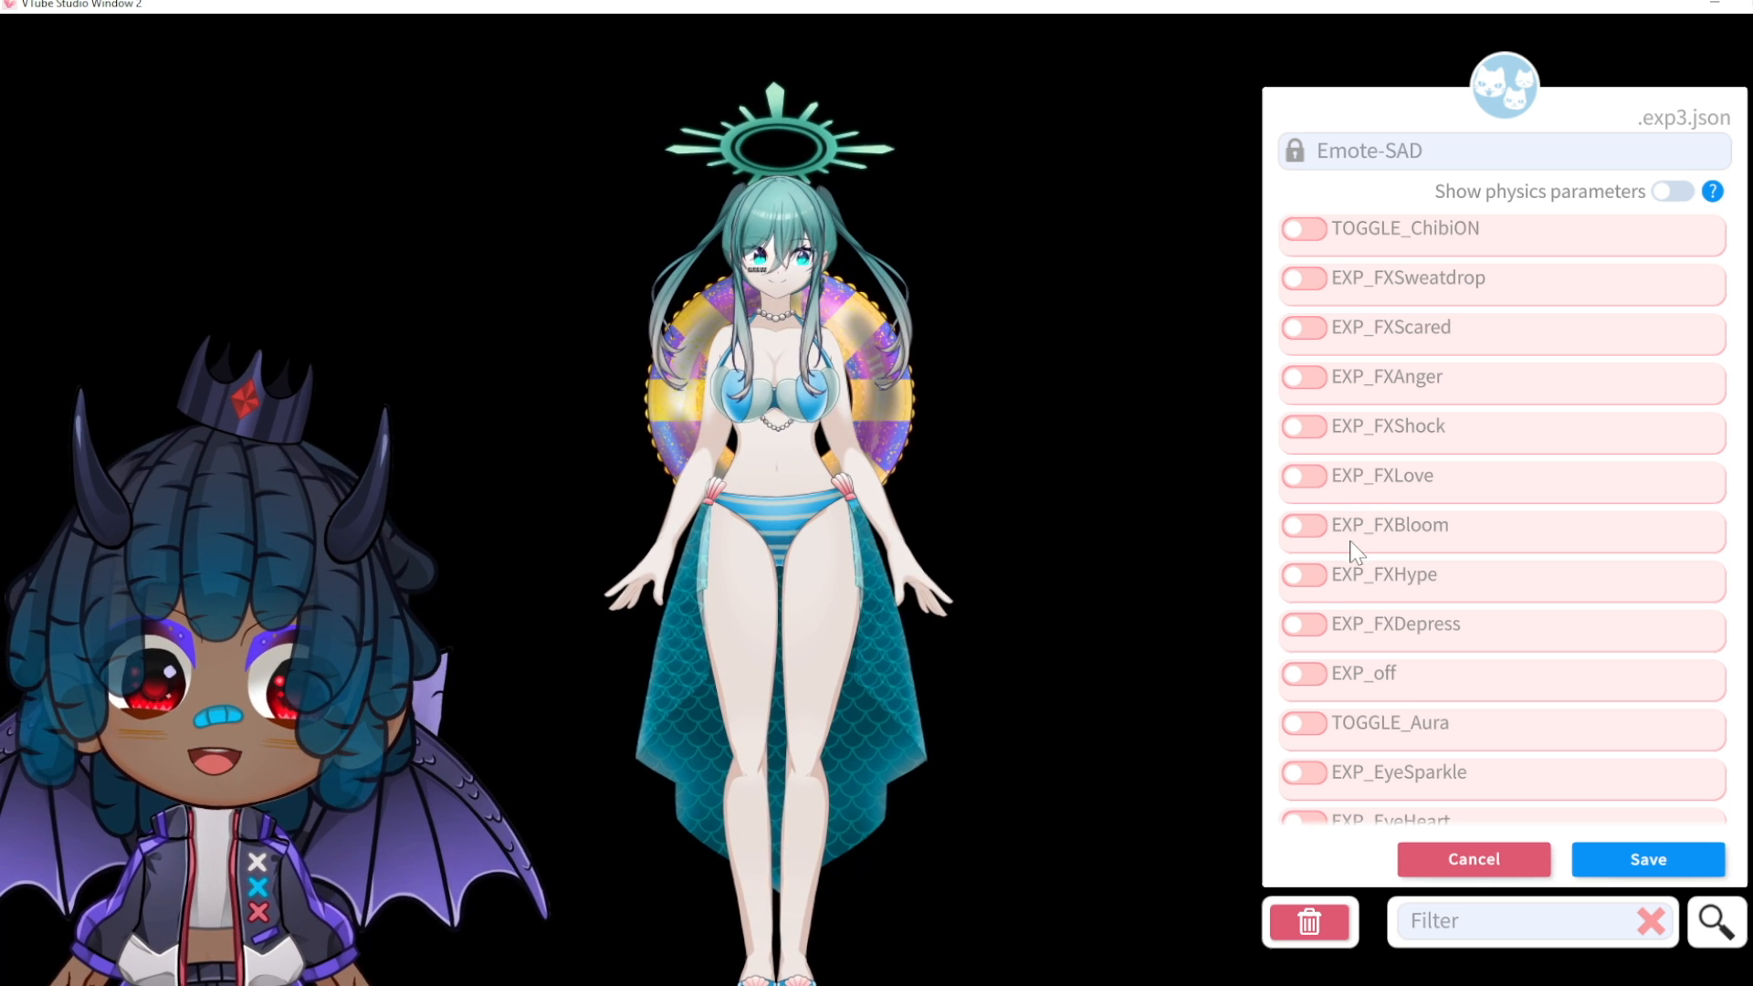
# Step: Enable EXP_FXDepress at value 1 in Emote-SAD and save the expression
pyautogui.click(1306, 624)
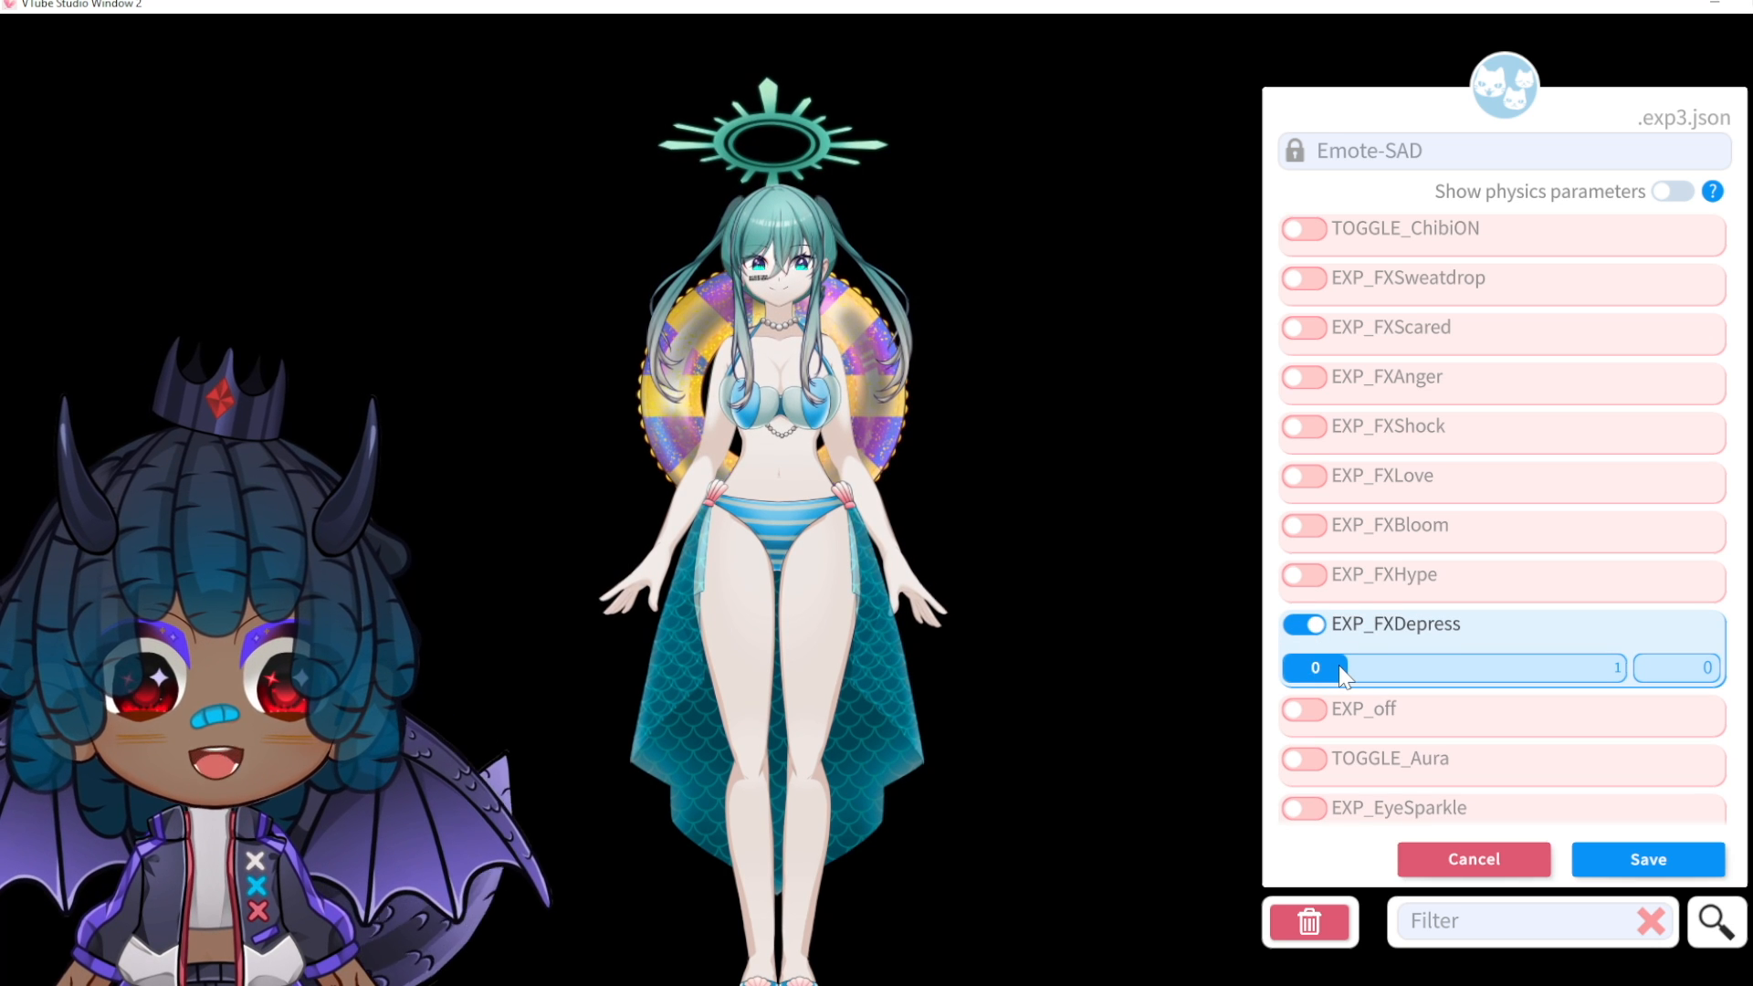
pyautogui.moveTo(1342, 676); pyautogui.dragTo(1554, 700)
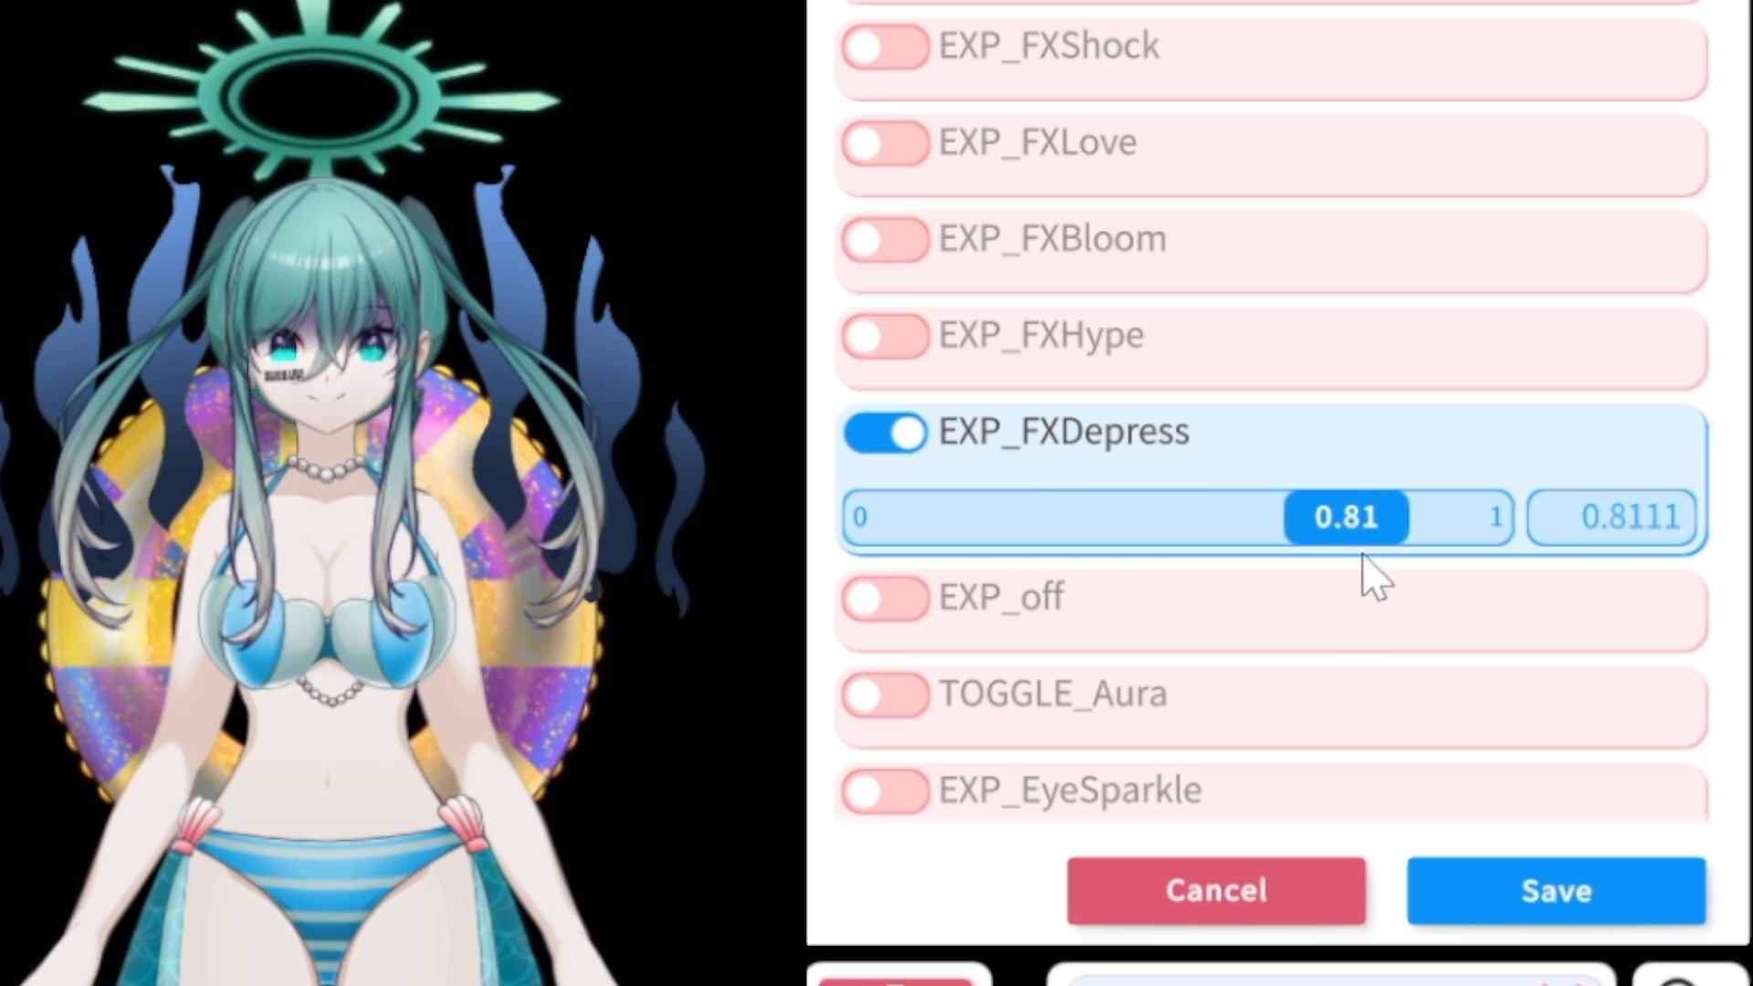
pyautogui.moveTo(1367, 575); pyautogui.dragTo(1498, 579)
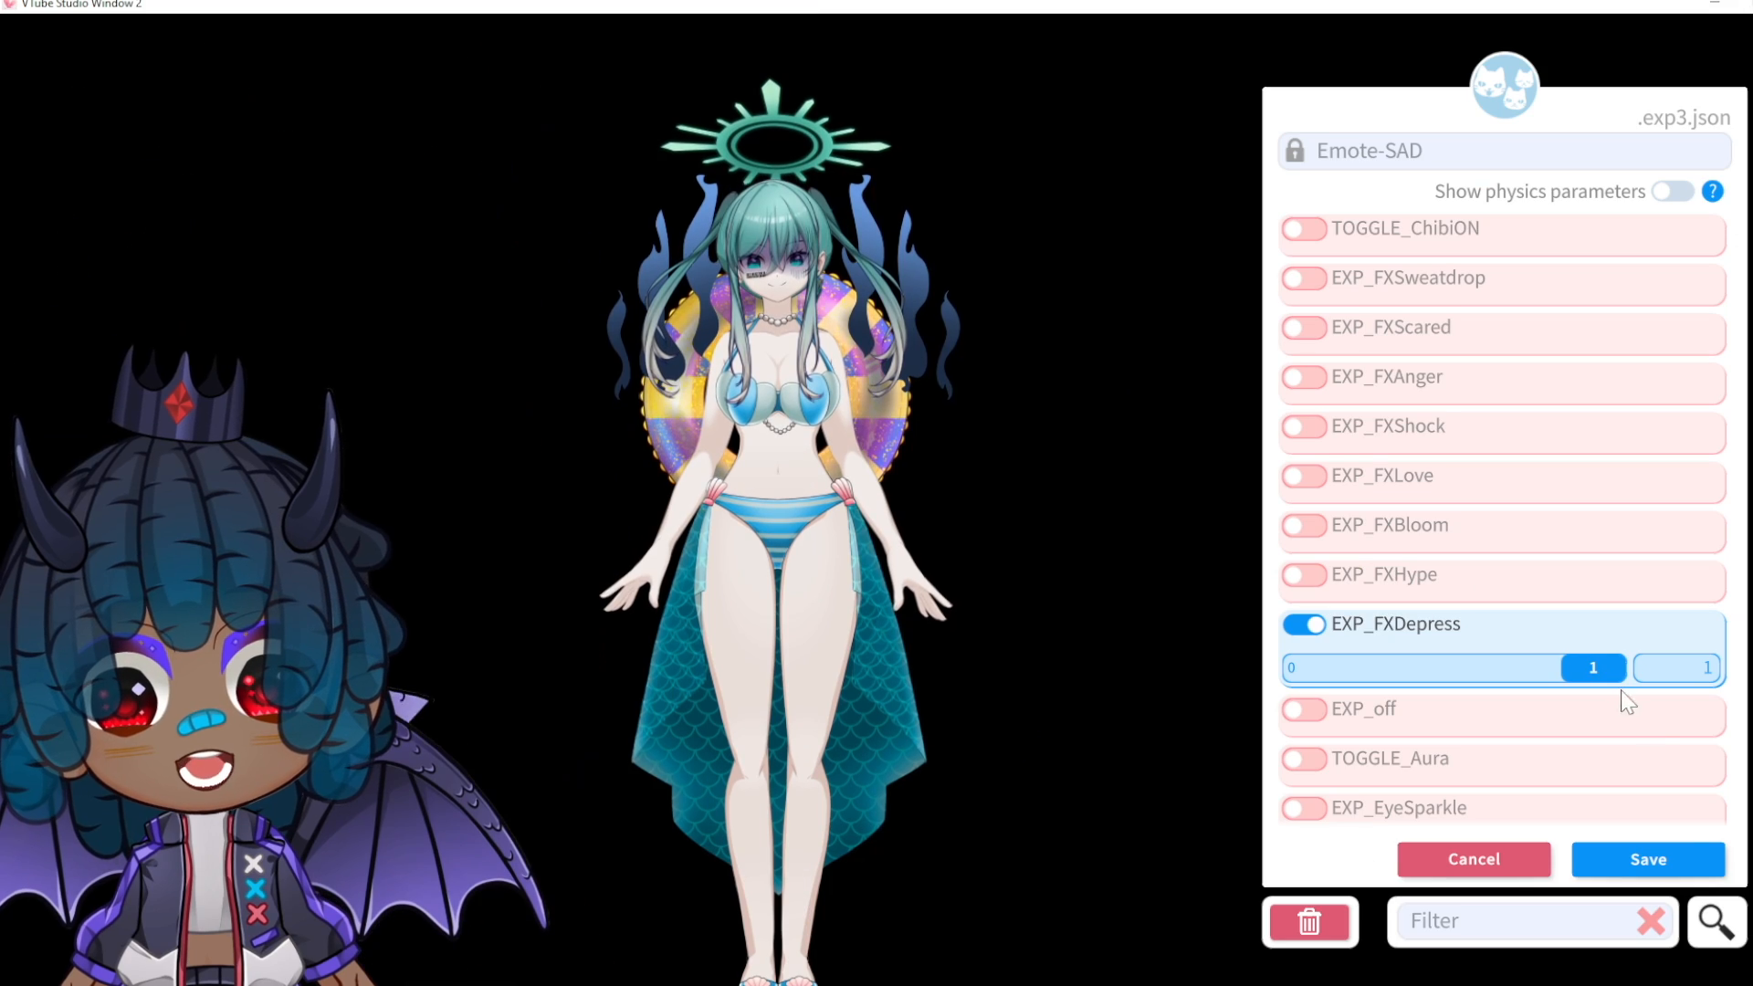
pyautogui.click(1667, 855)
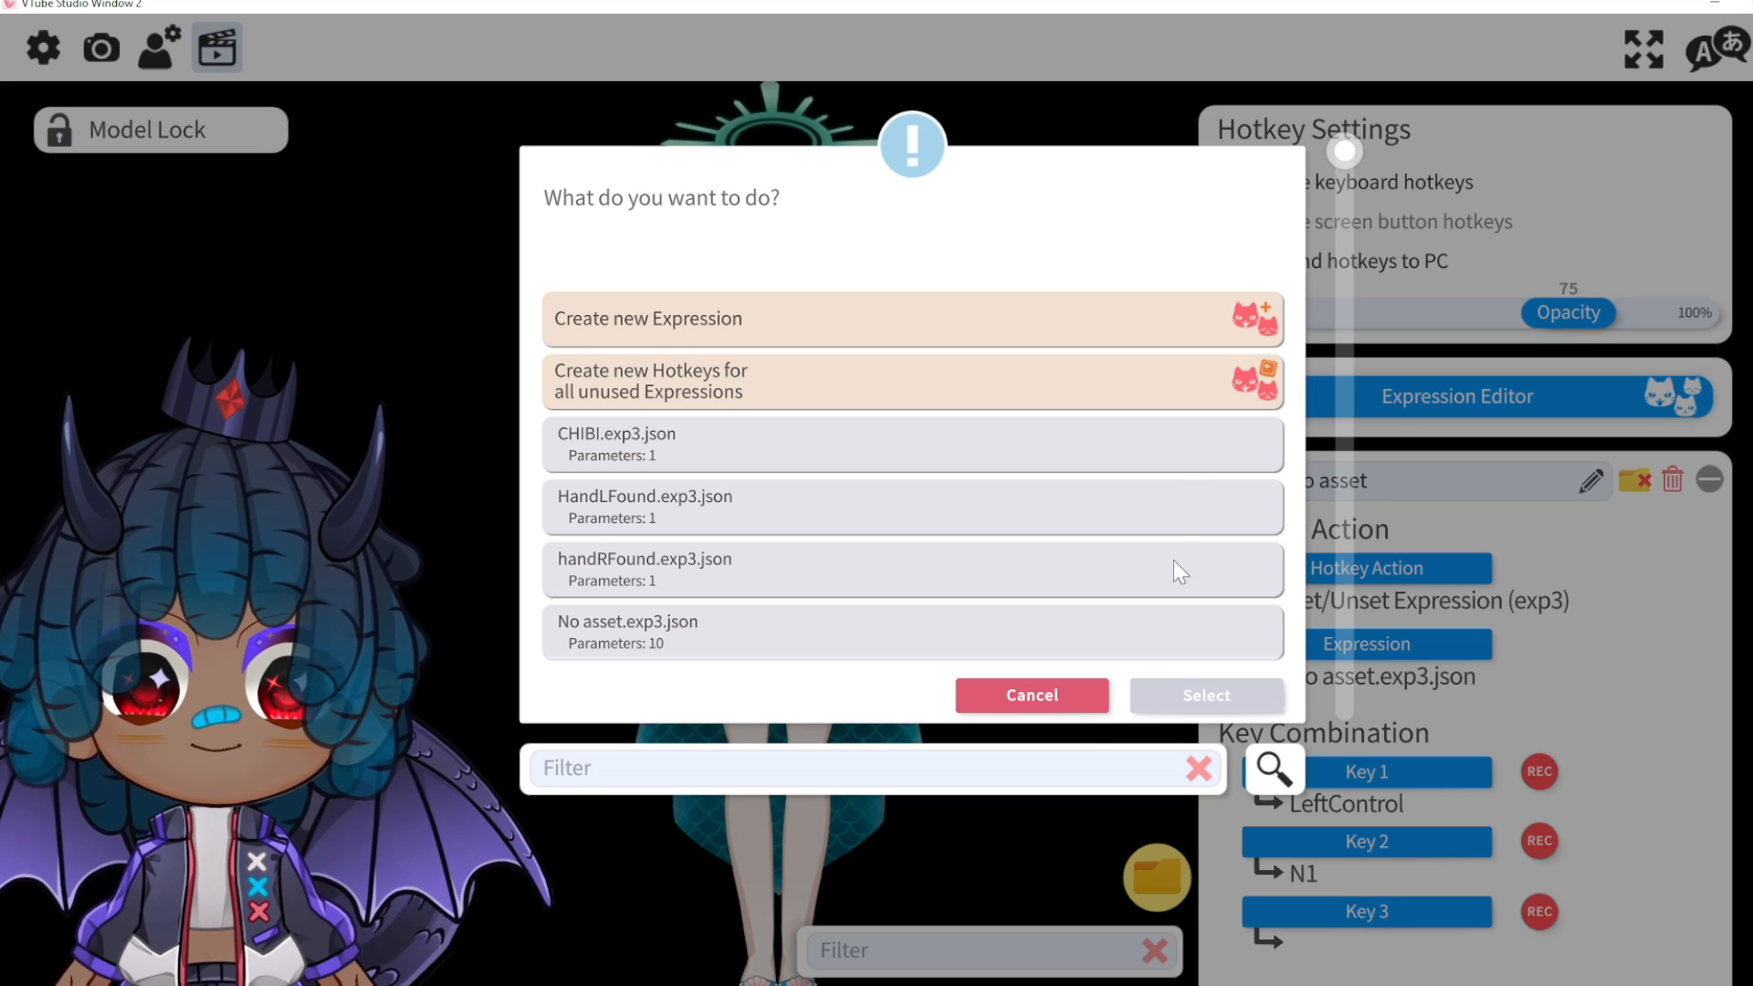
# Step: Dismiss the expression chooser and add a new hotkey named 'sad'
pyautogui.click(1033, 696)
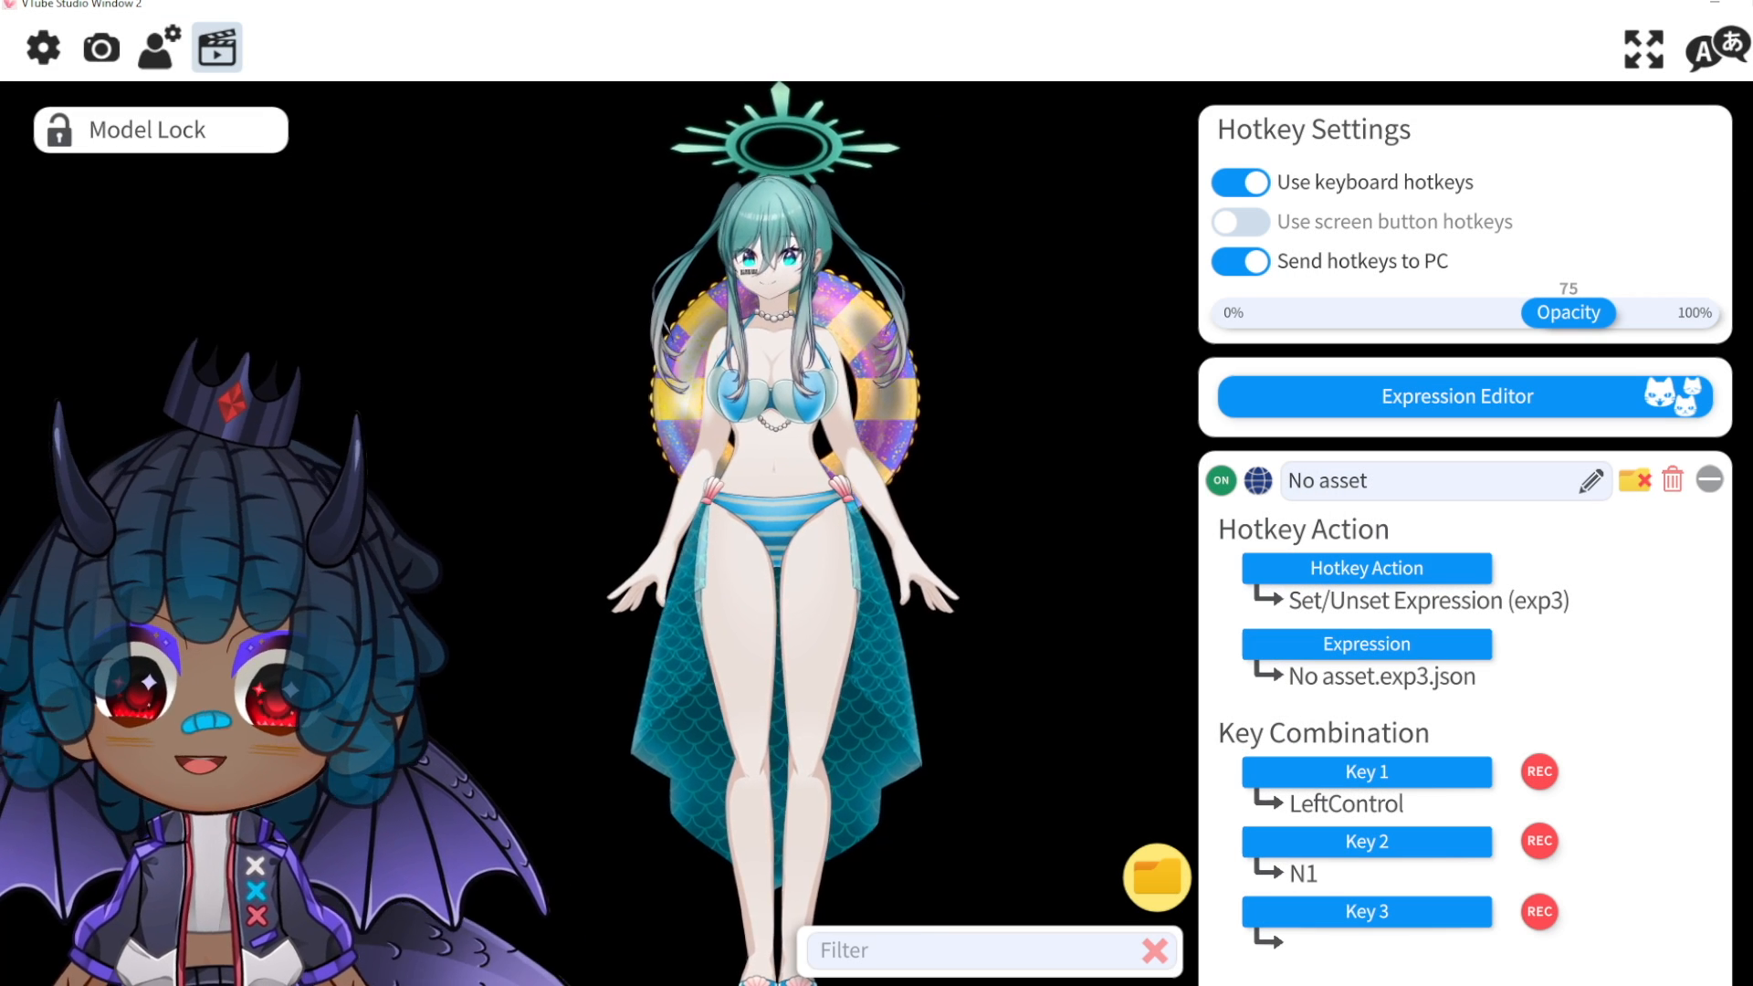
pyautogui.scroll(-10, 1465, 548)
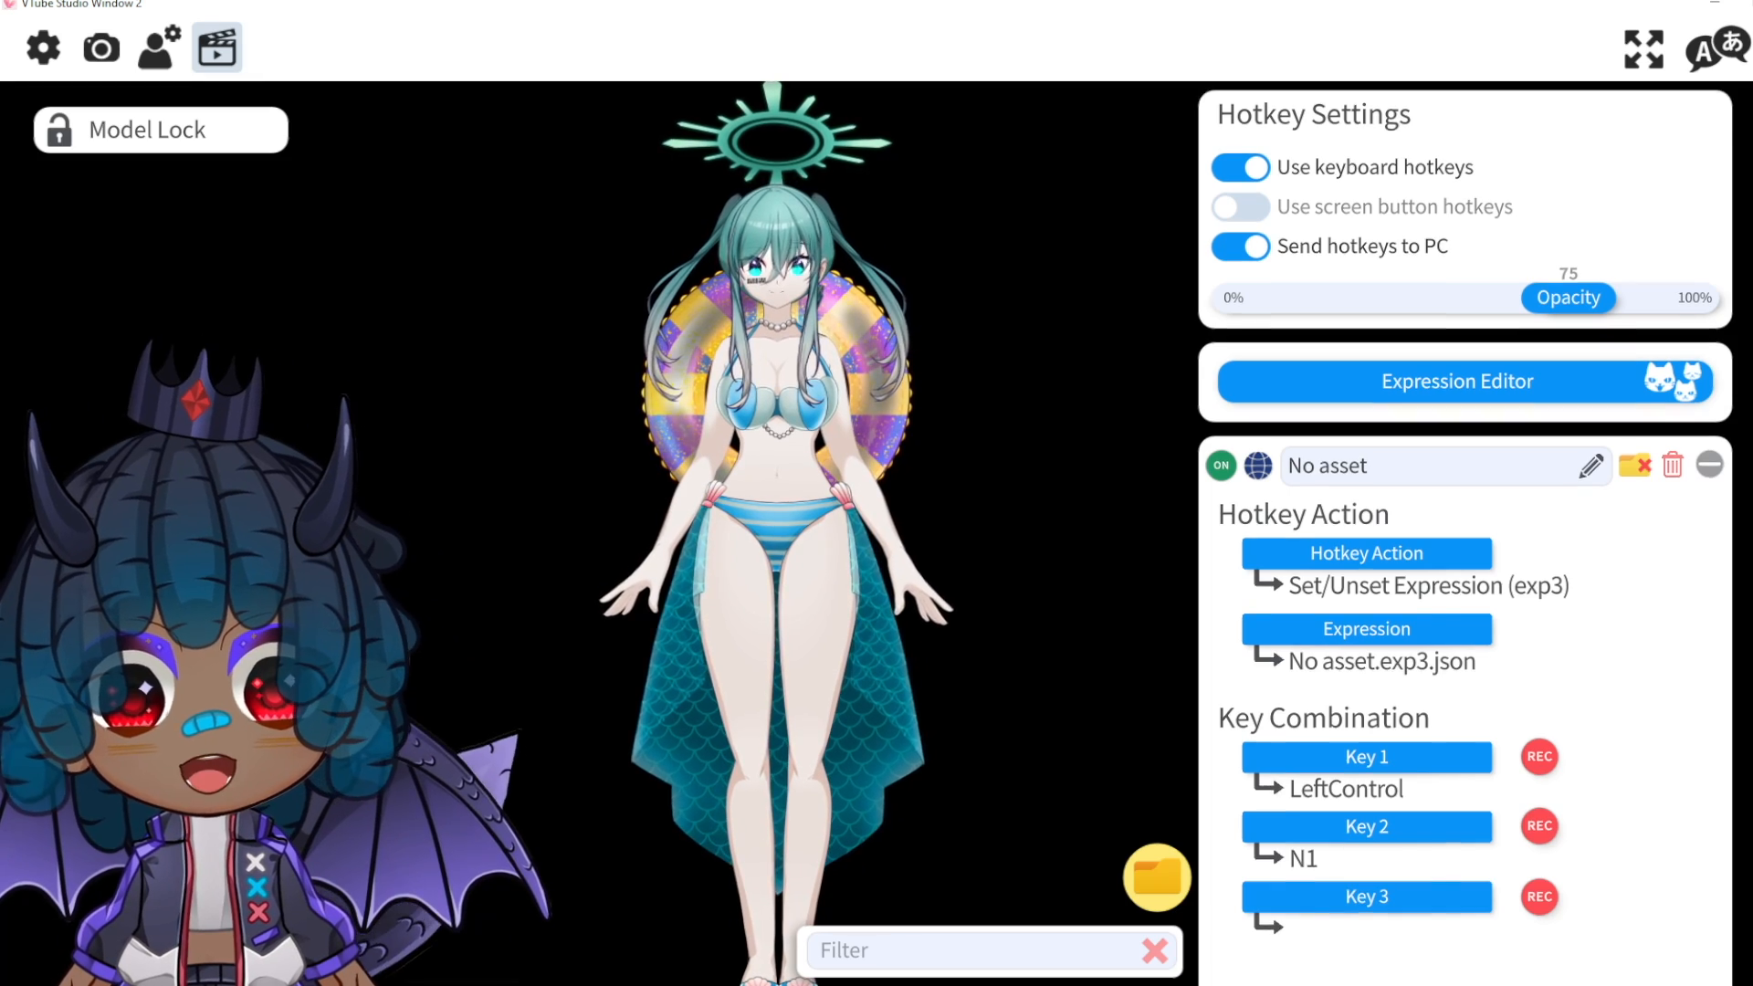
pyautogui.scroll(-5, 1664, 948)
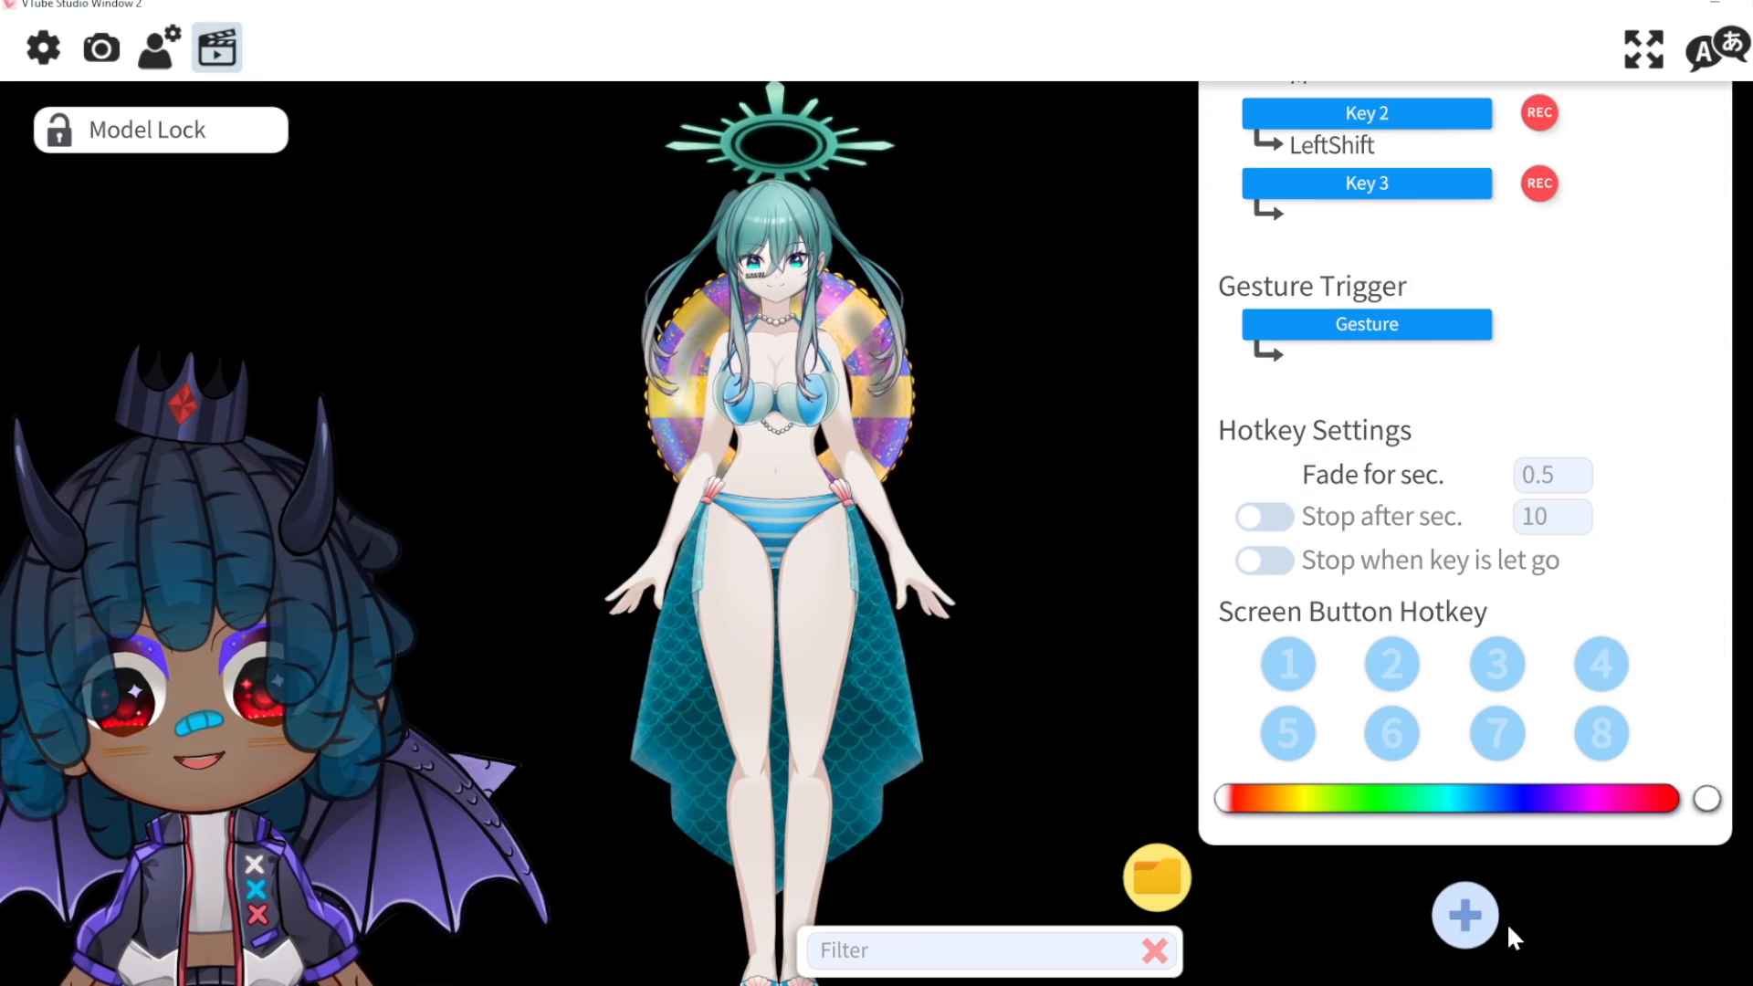
pyautogui.click(1464, 915)
pyautogui.scroll(-5, 1501, 741)
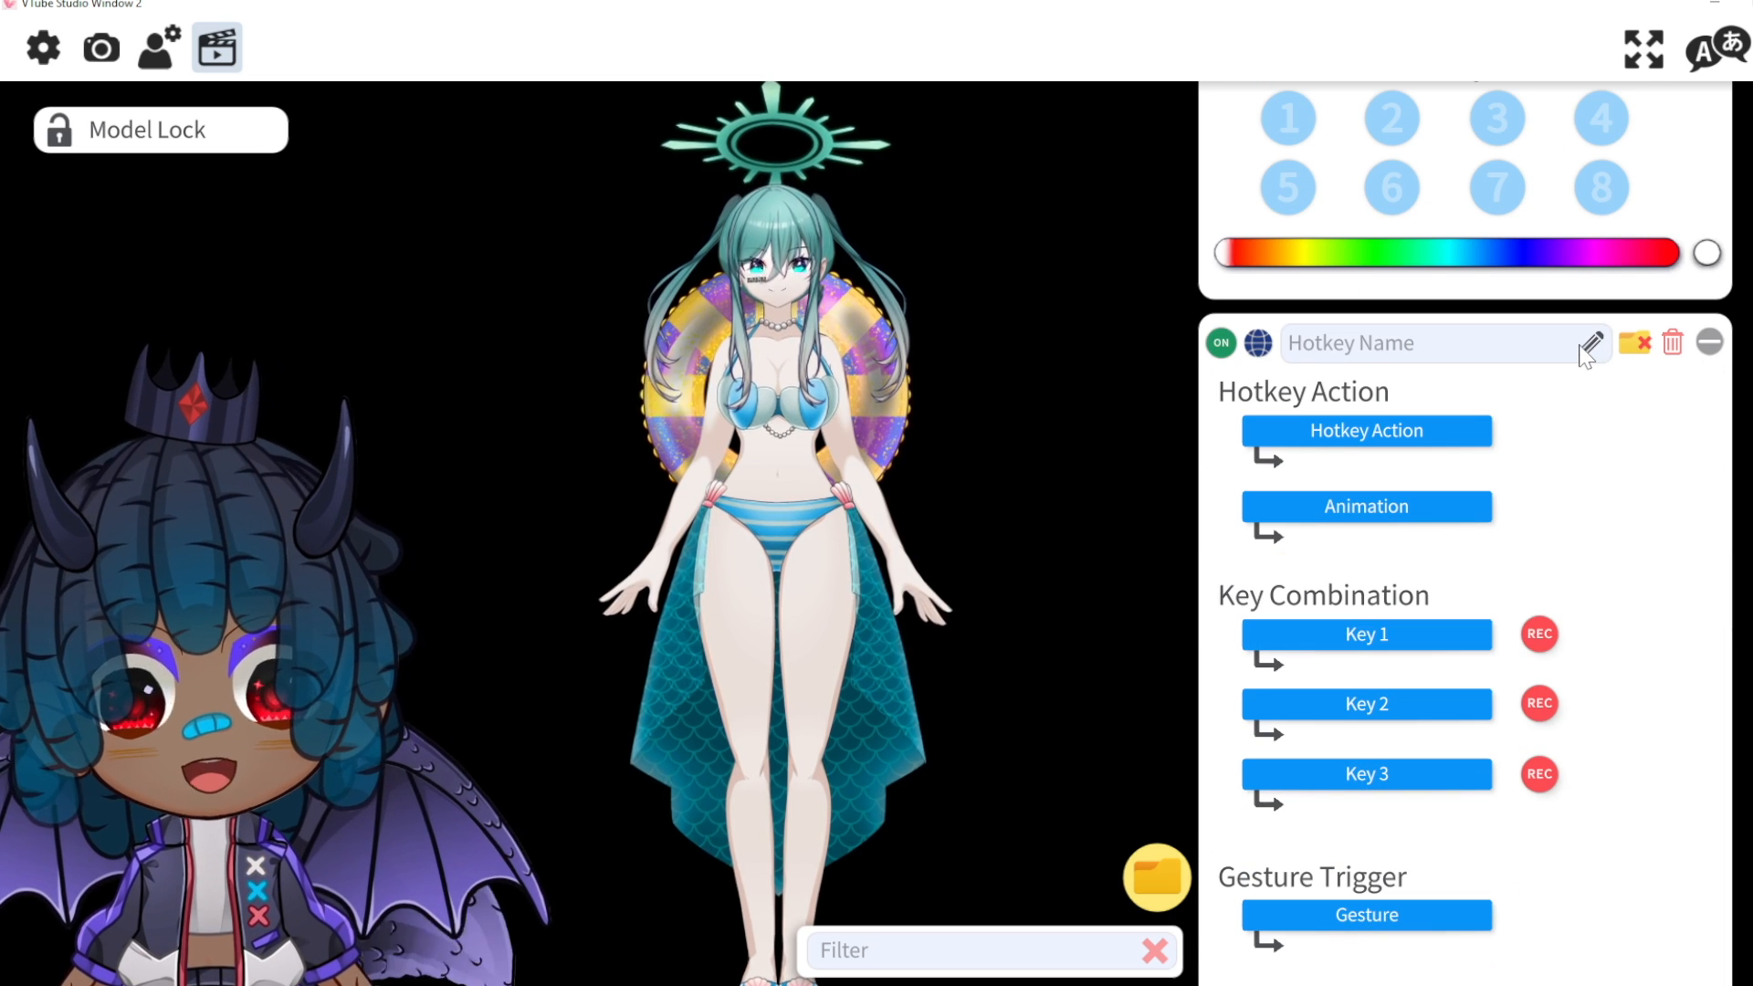
pyautogui.write('sad')
# Step: Set the sad hotkey's action to Set/Unset Expression using Emote-SAD.exp3.json
pyautogui.click(1421, 430)
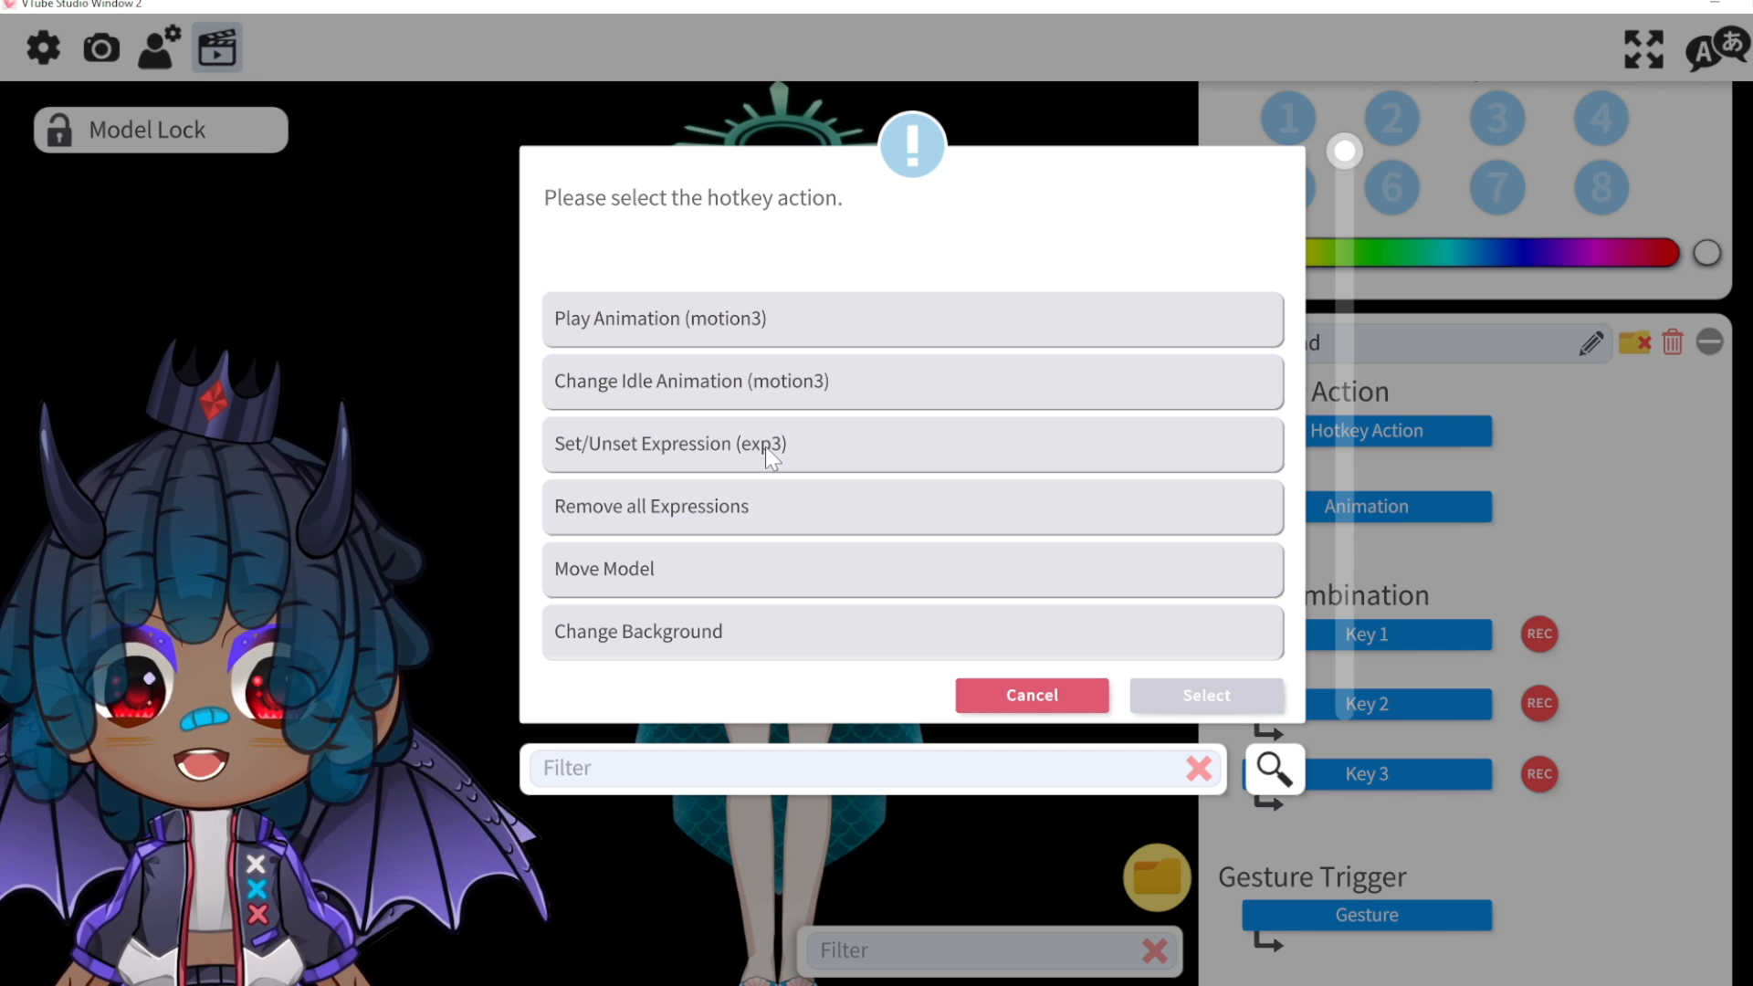
pyautogui.doubleClick(539, 393)
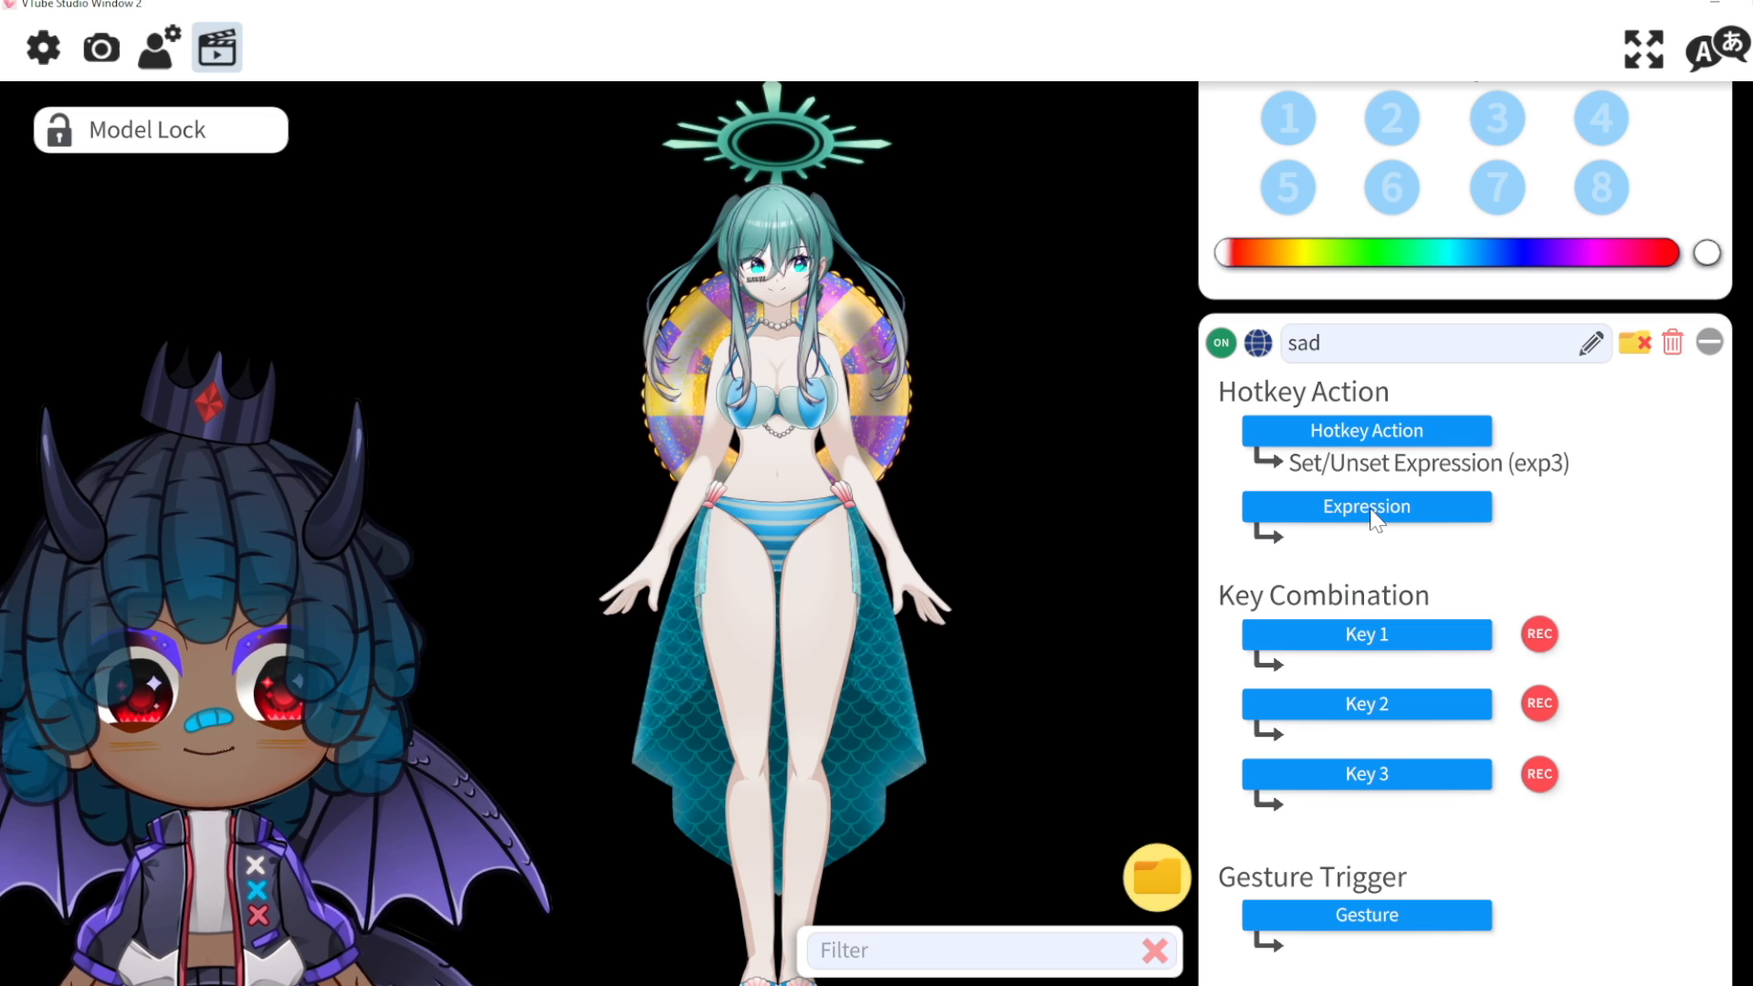
pyautogui.click(1370, 507)
pyautogui.scroll(-2, 1131, 469)
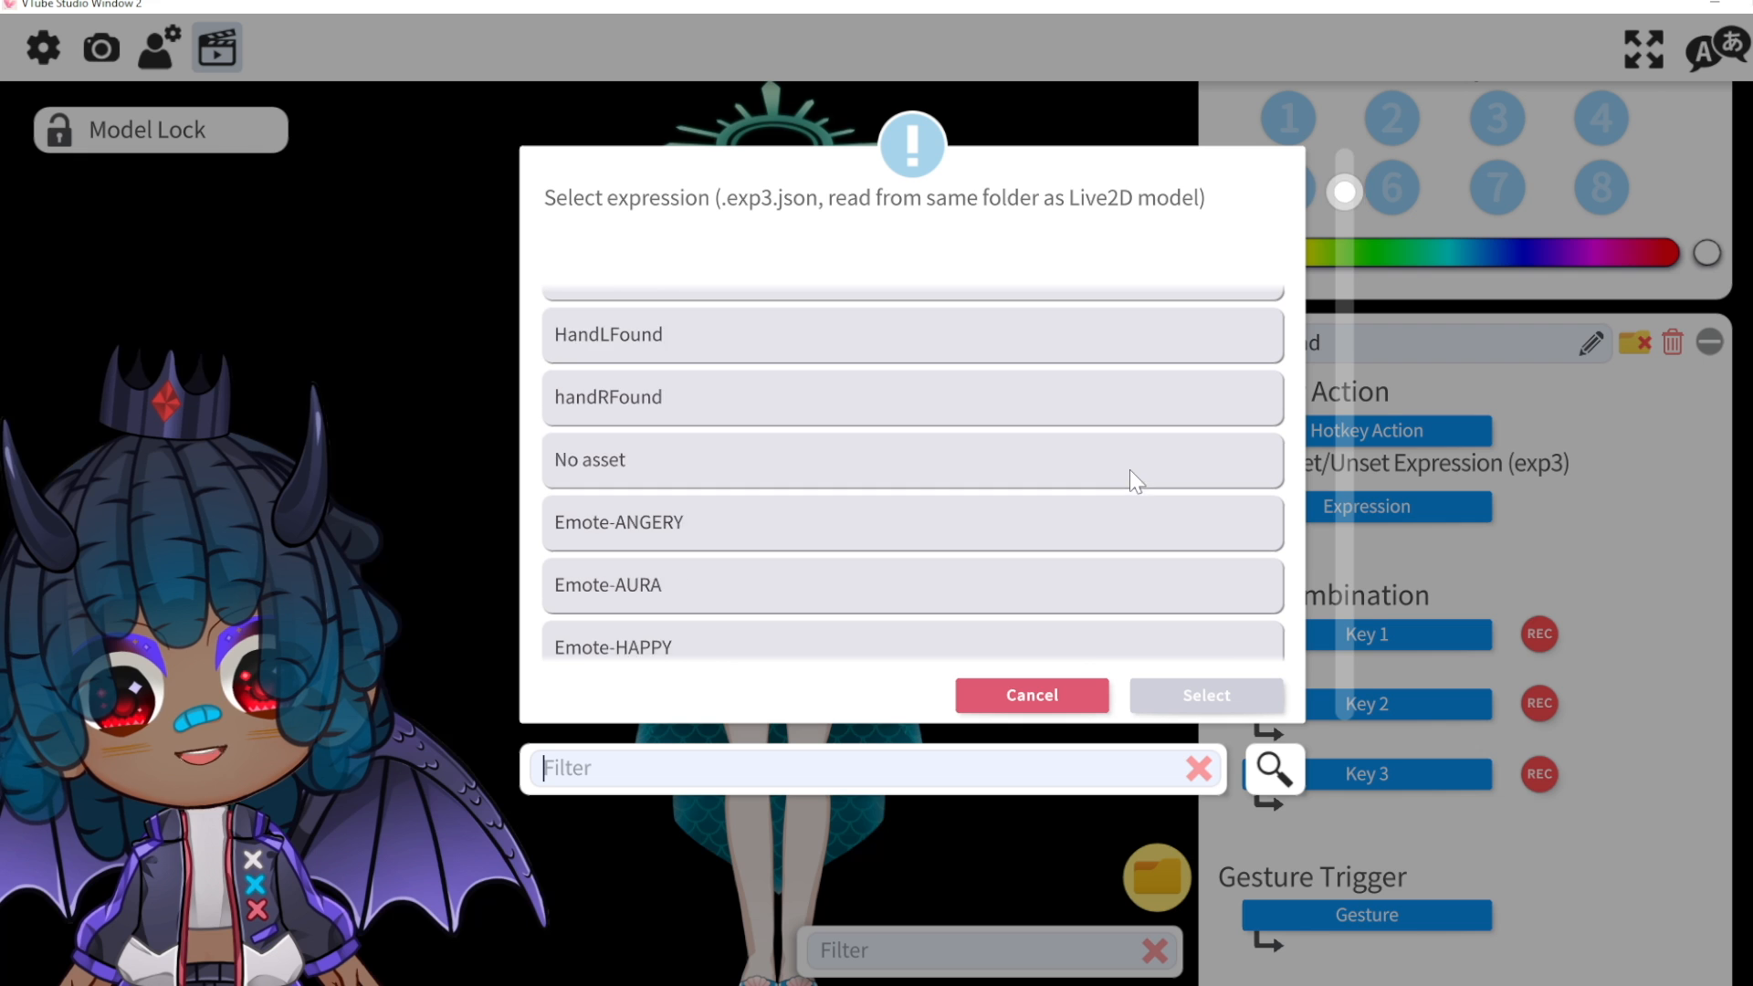
pyautogui.scroll(-4, 1131, 478)
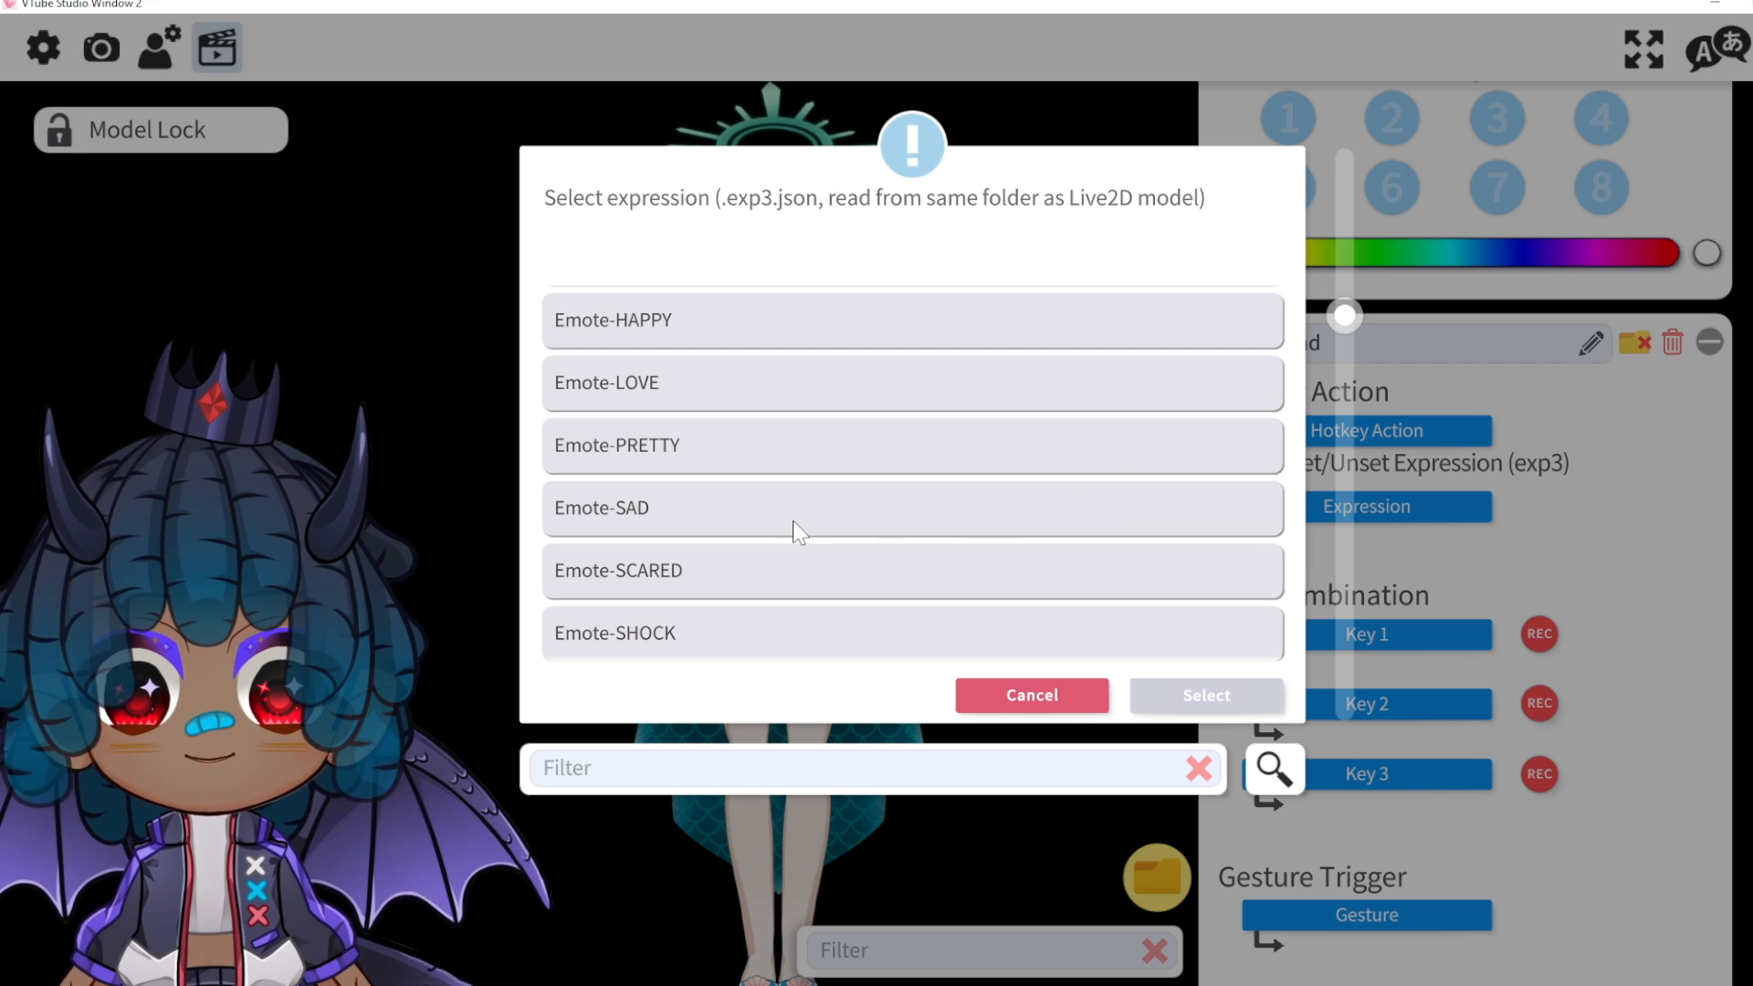
pyautogui.click(800, 528)
pyautogui.click(1197, 701)
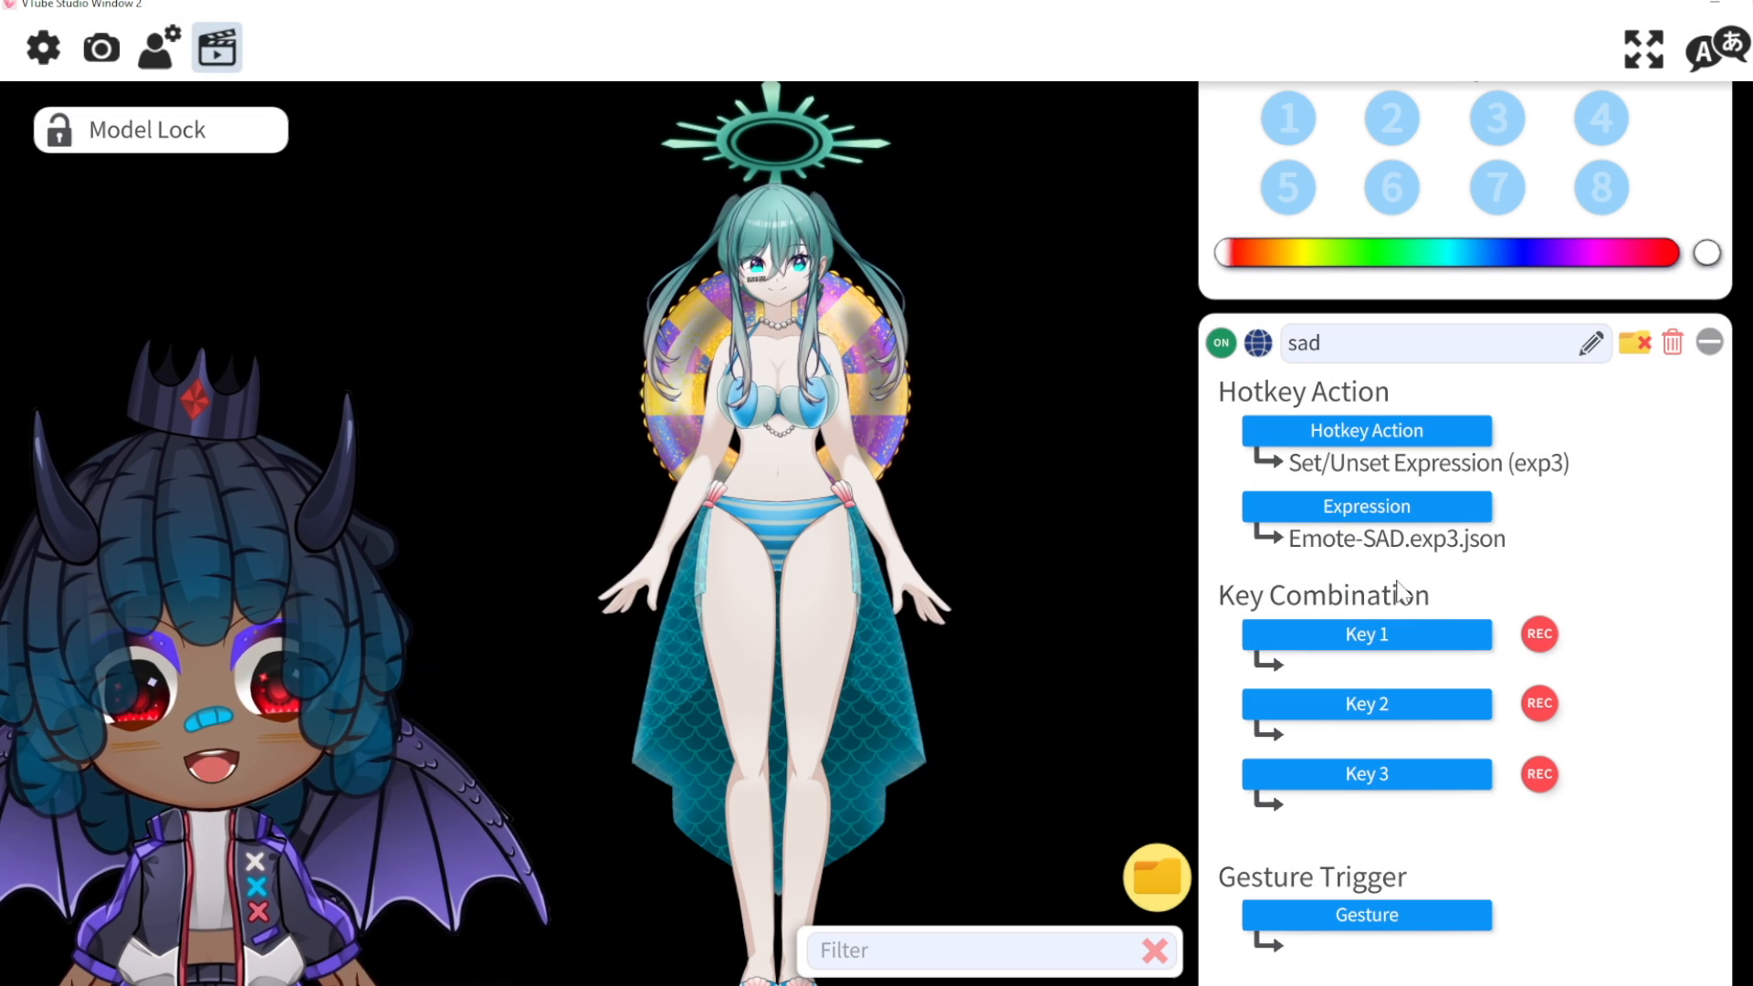
# Step: Record M as the sad hotkey's key and test it to show the blue flames
pyautogui.click(1545, 634)
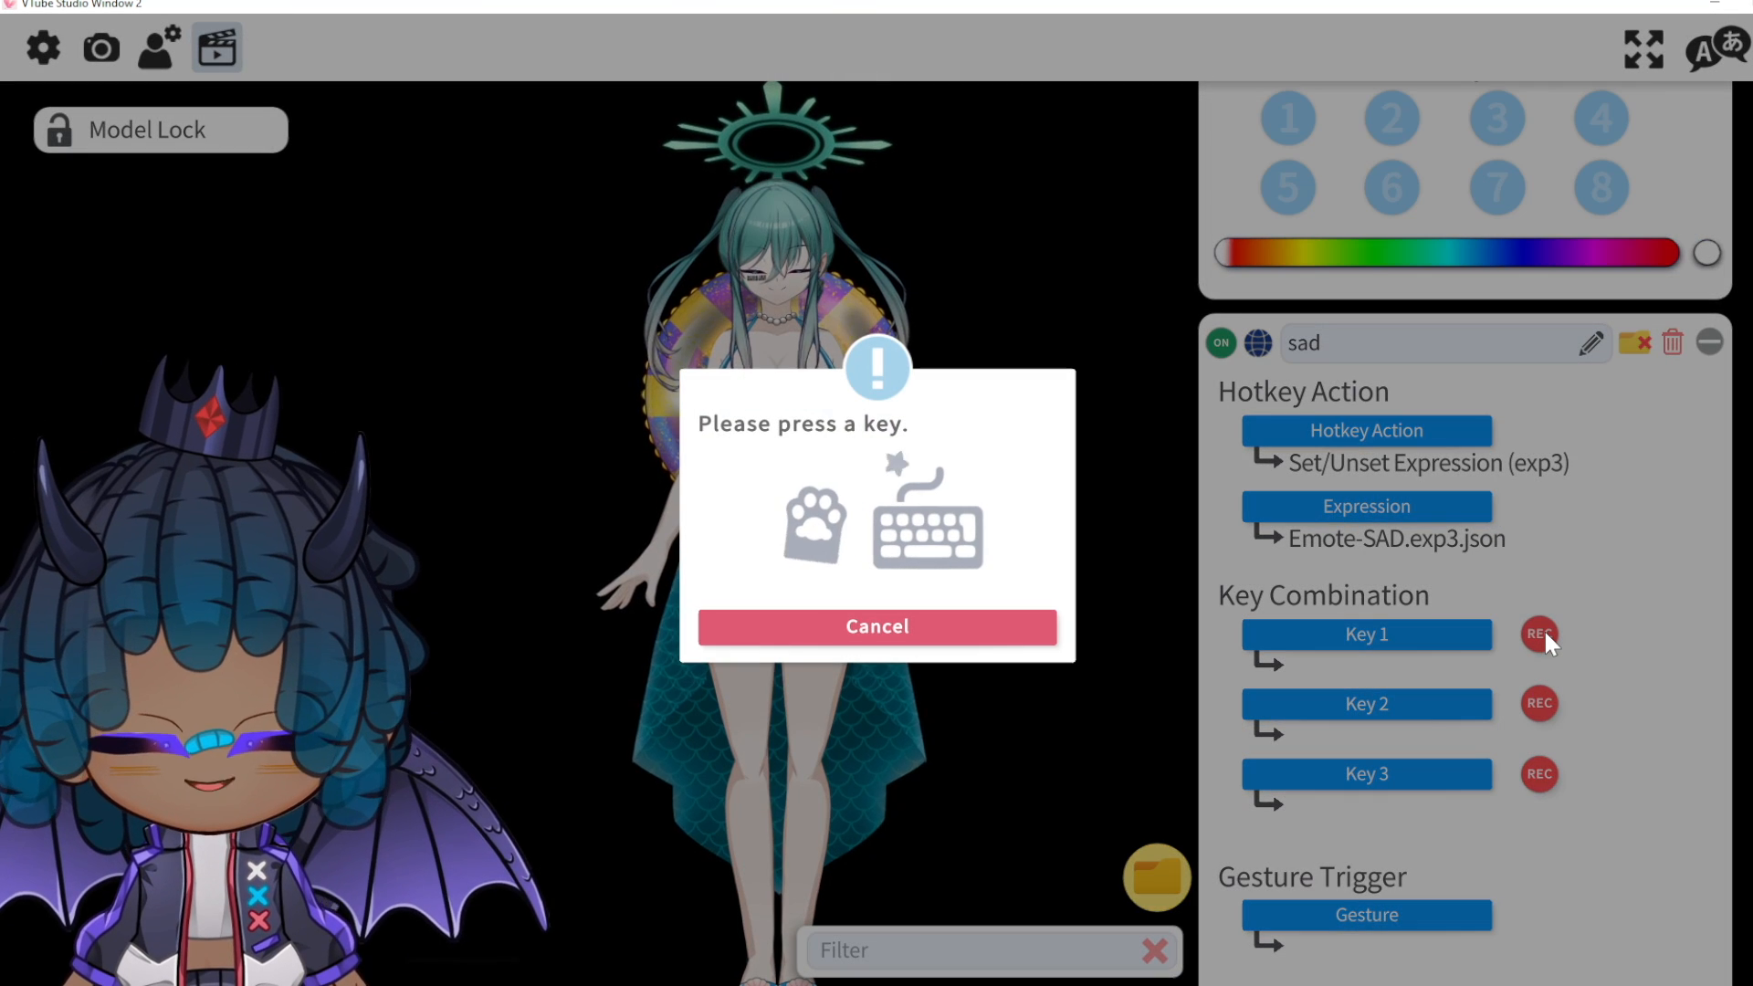
pyautogui.press('m')
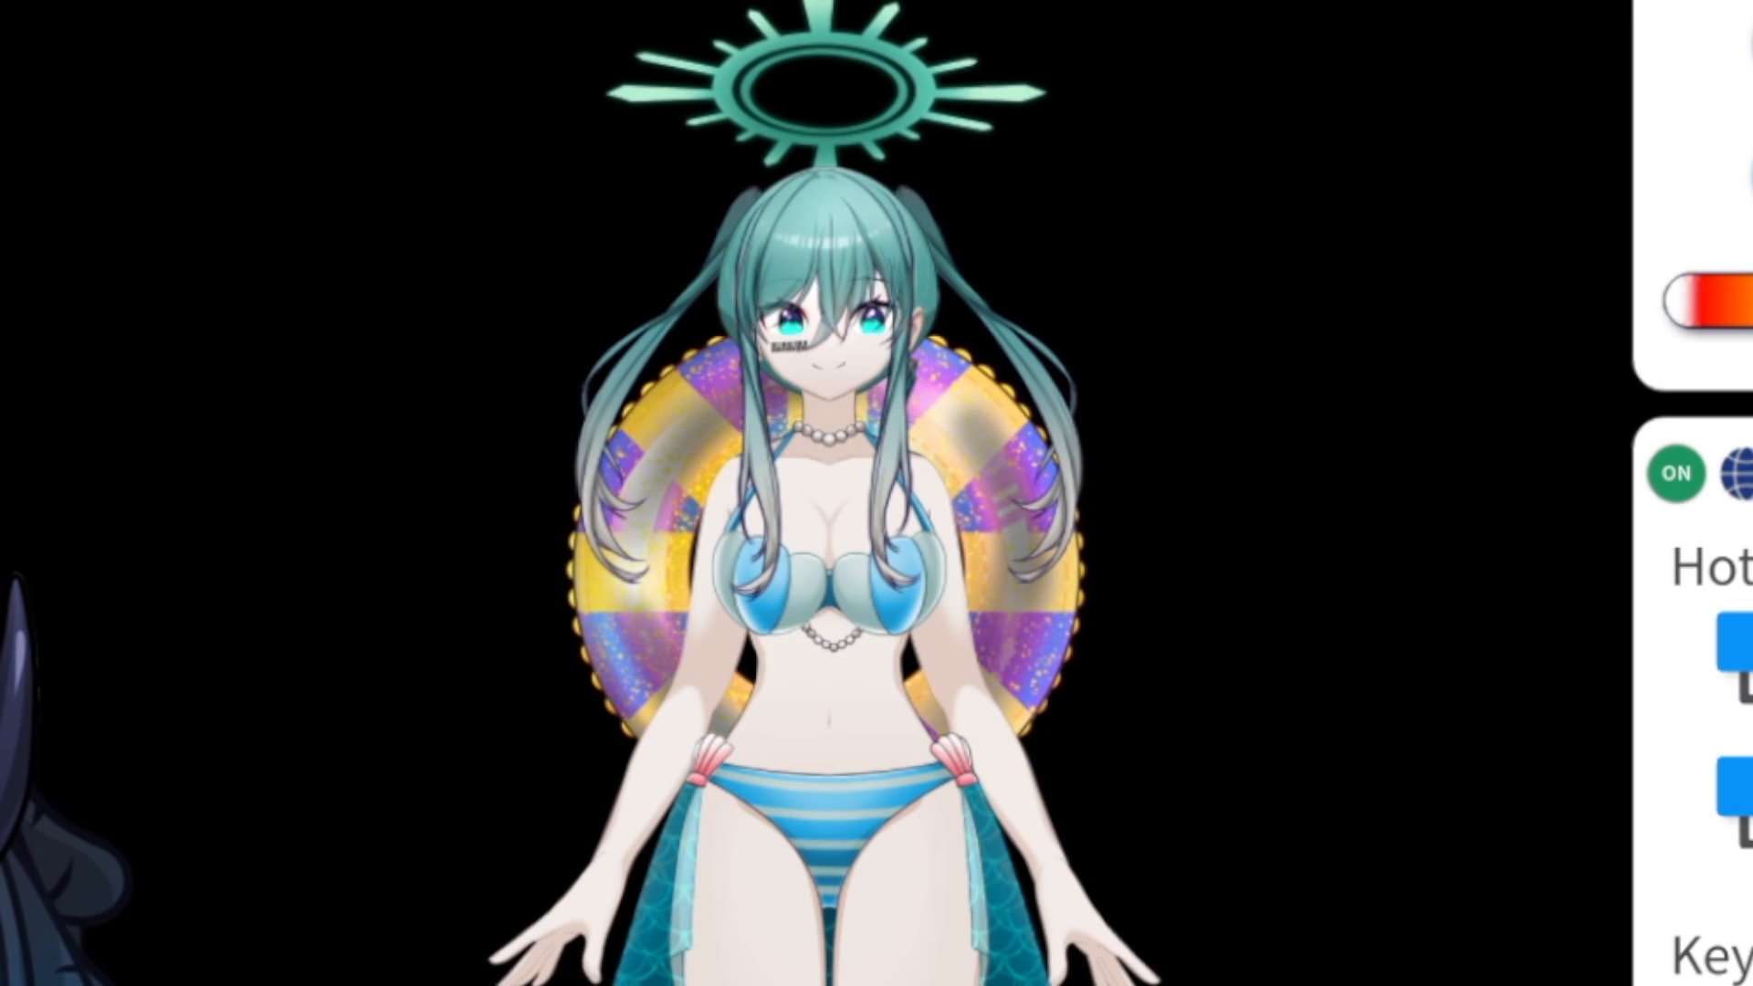
pyautogui.press('m')
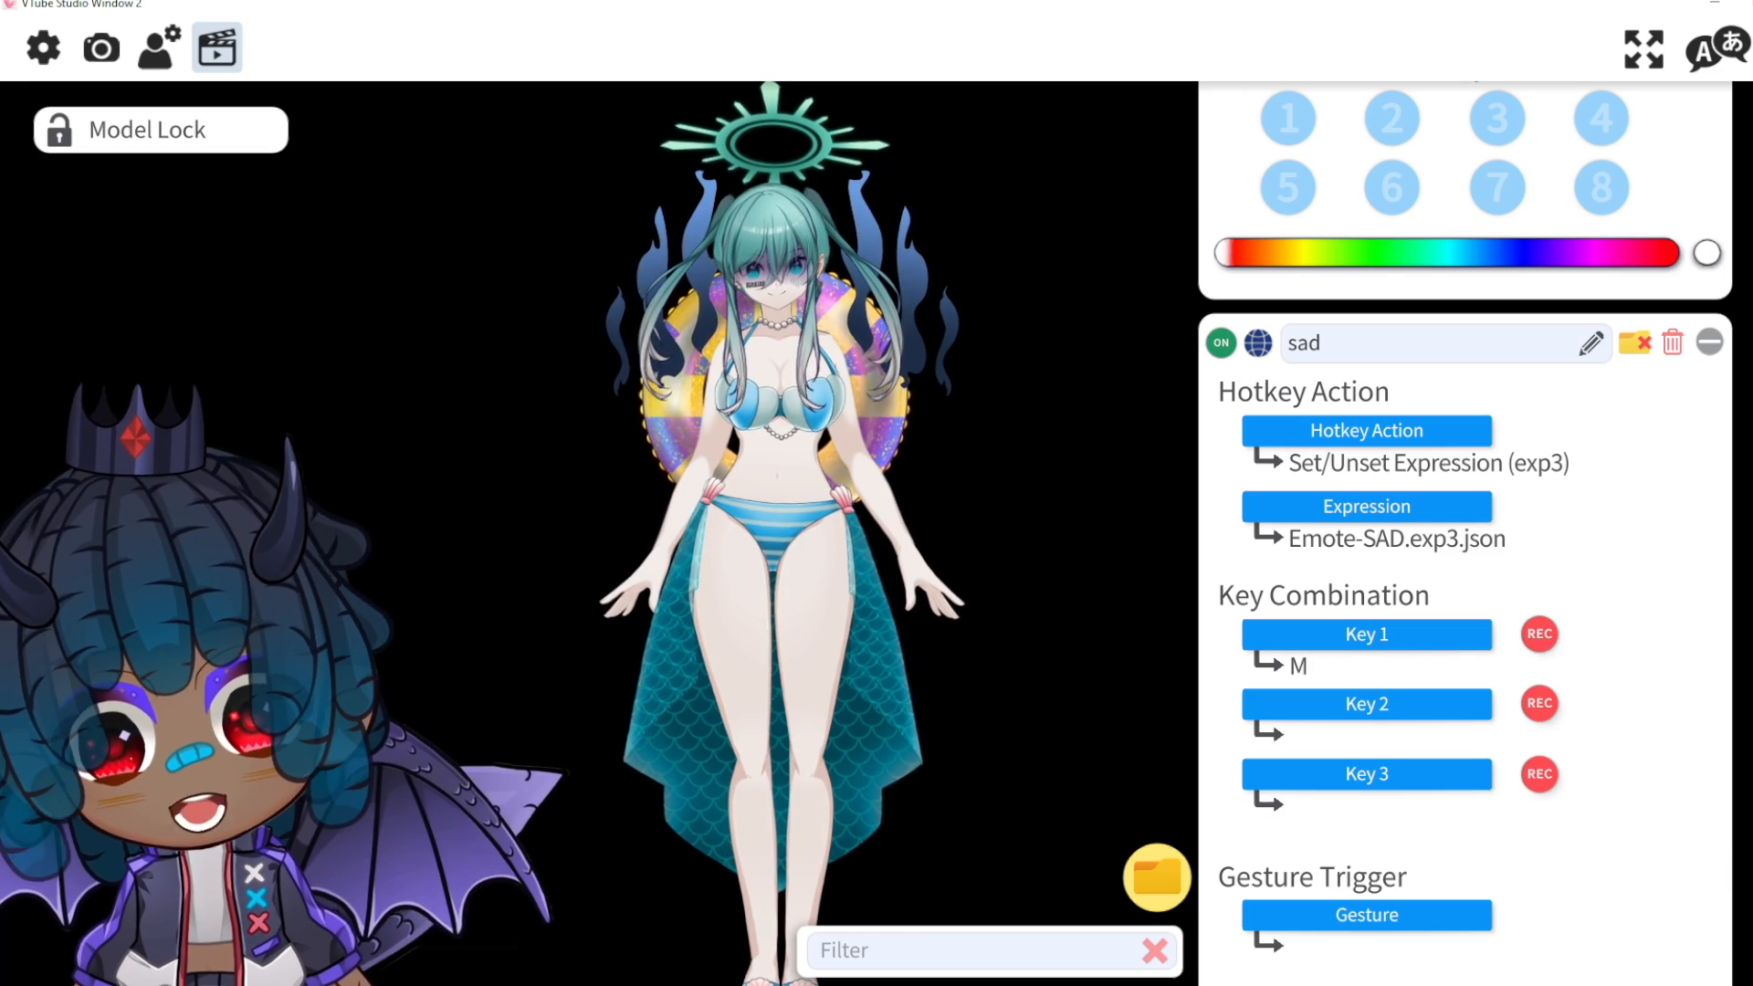
pyautogui.scroll(-20, 1746, 870)
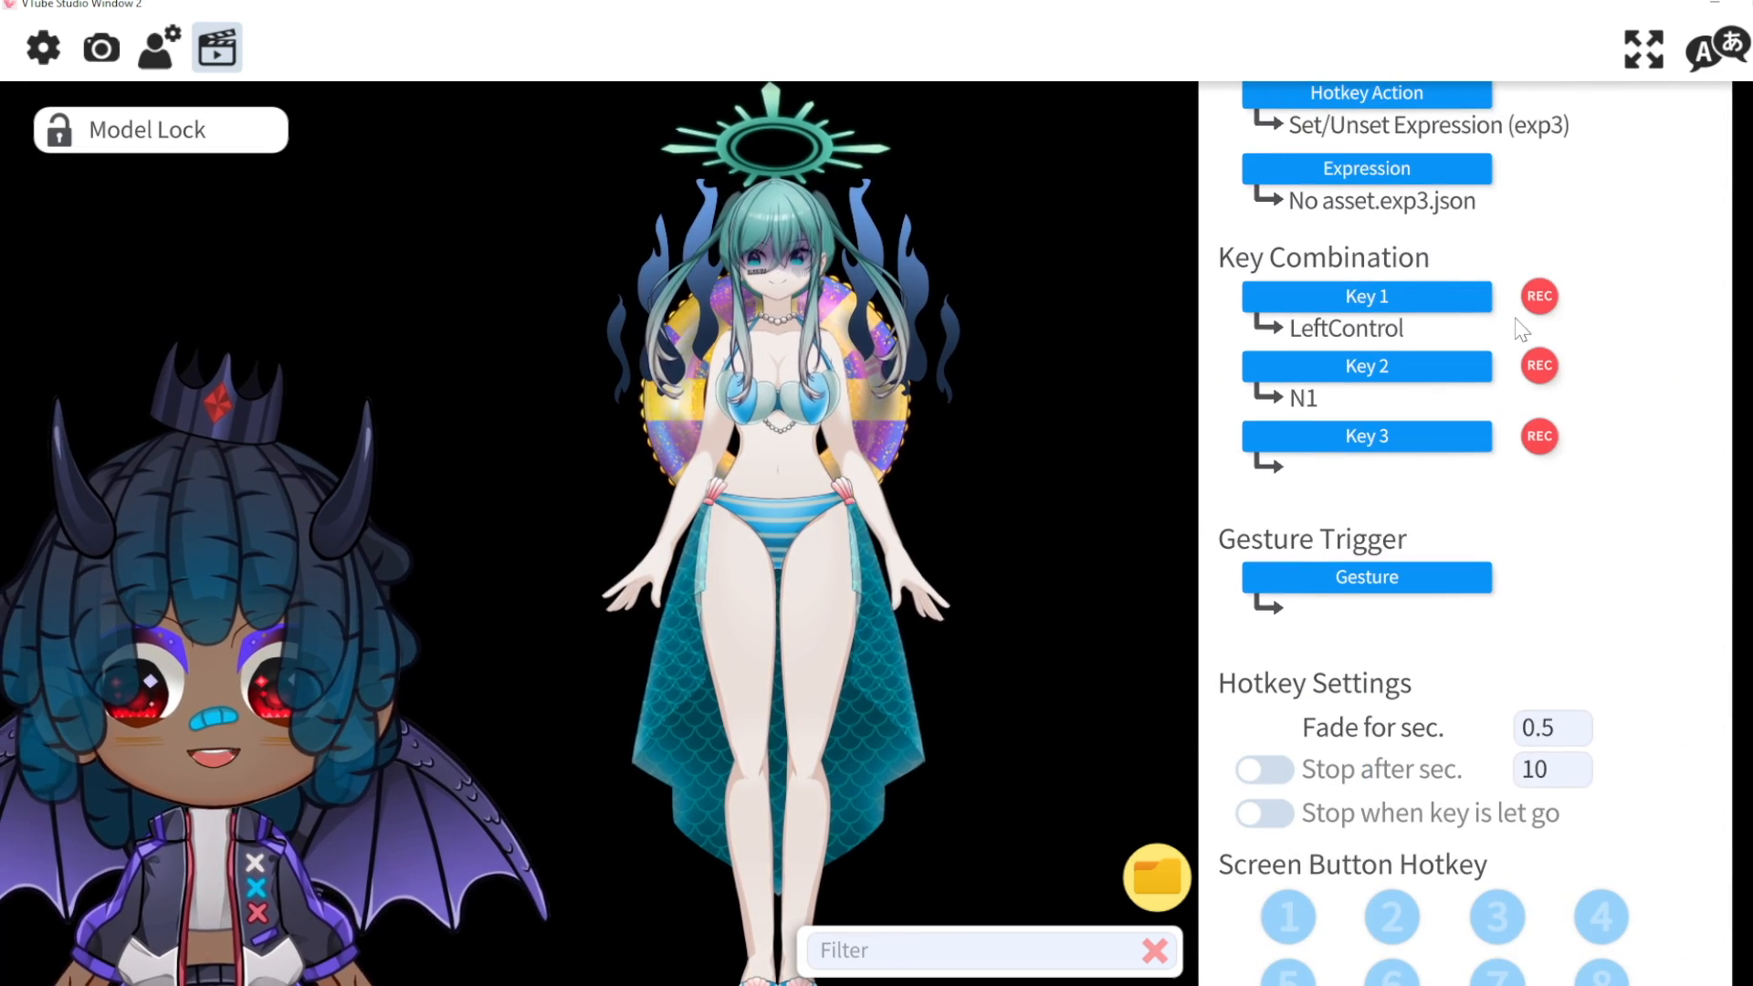
pyautogui.scroll(10, 1520, 329)
# Step: Start a new expression in the Expression Editor
pyautogui.click(1350, 402)
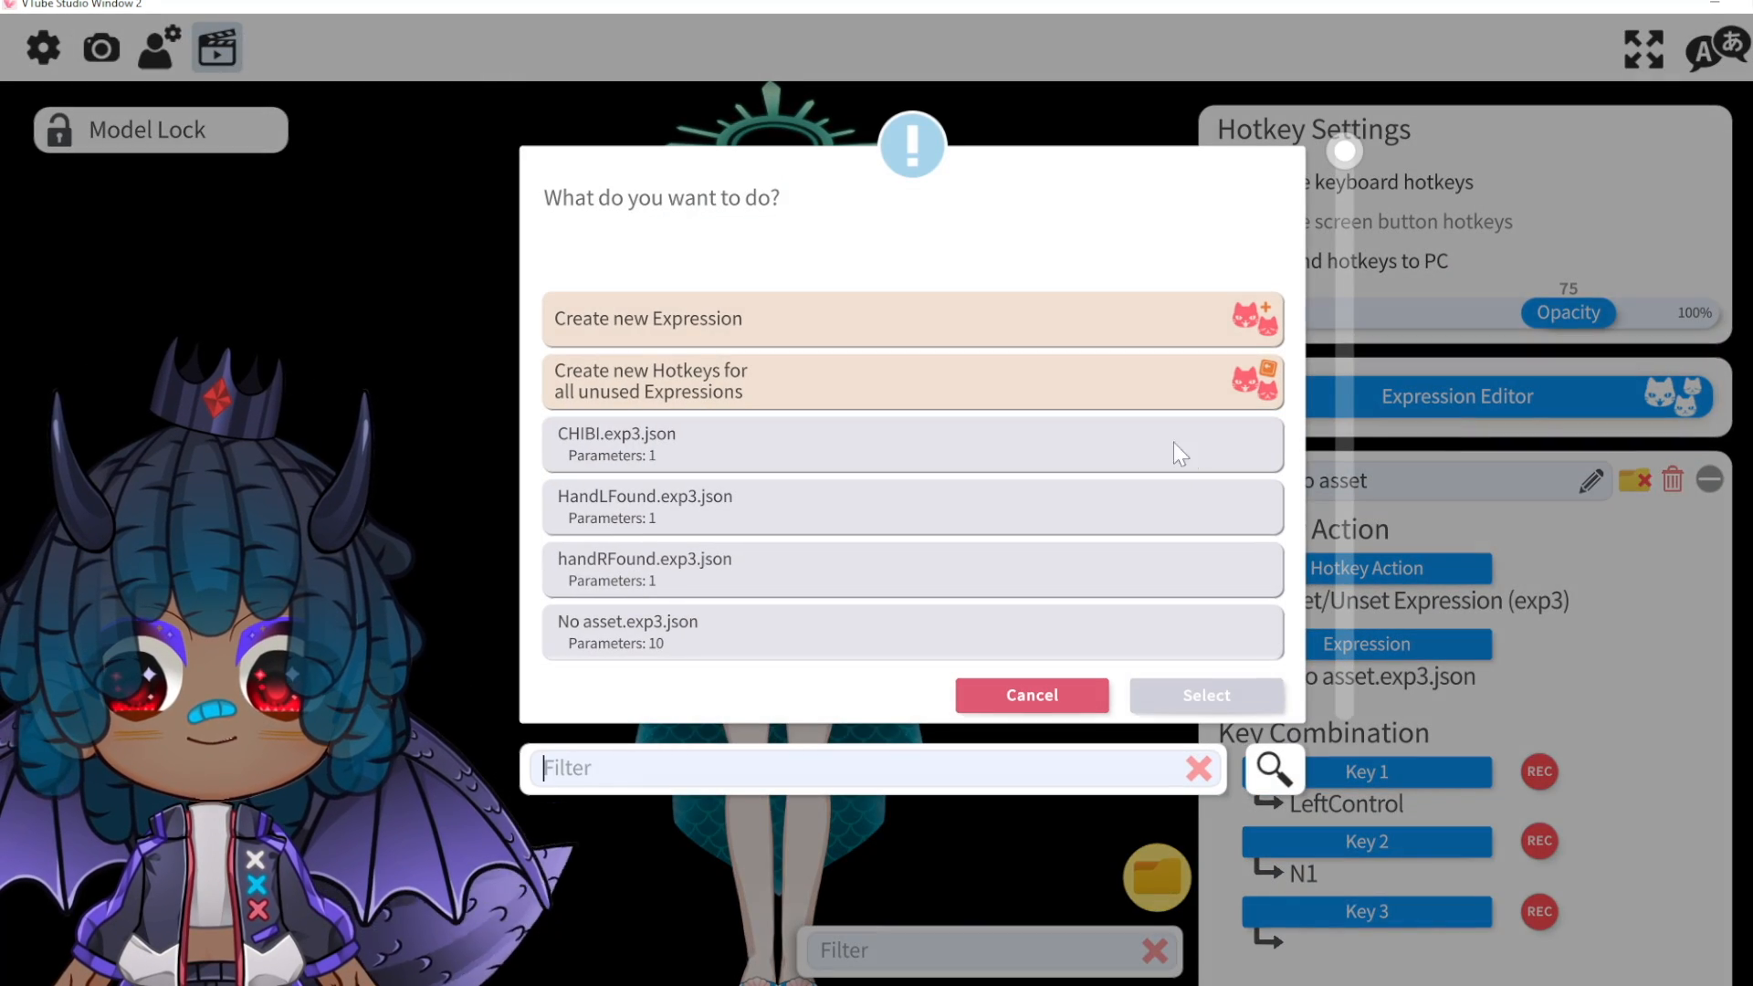
pyautogui.click(879, 336)
pyautogui.click(1214, 701)
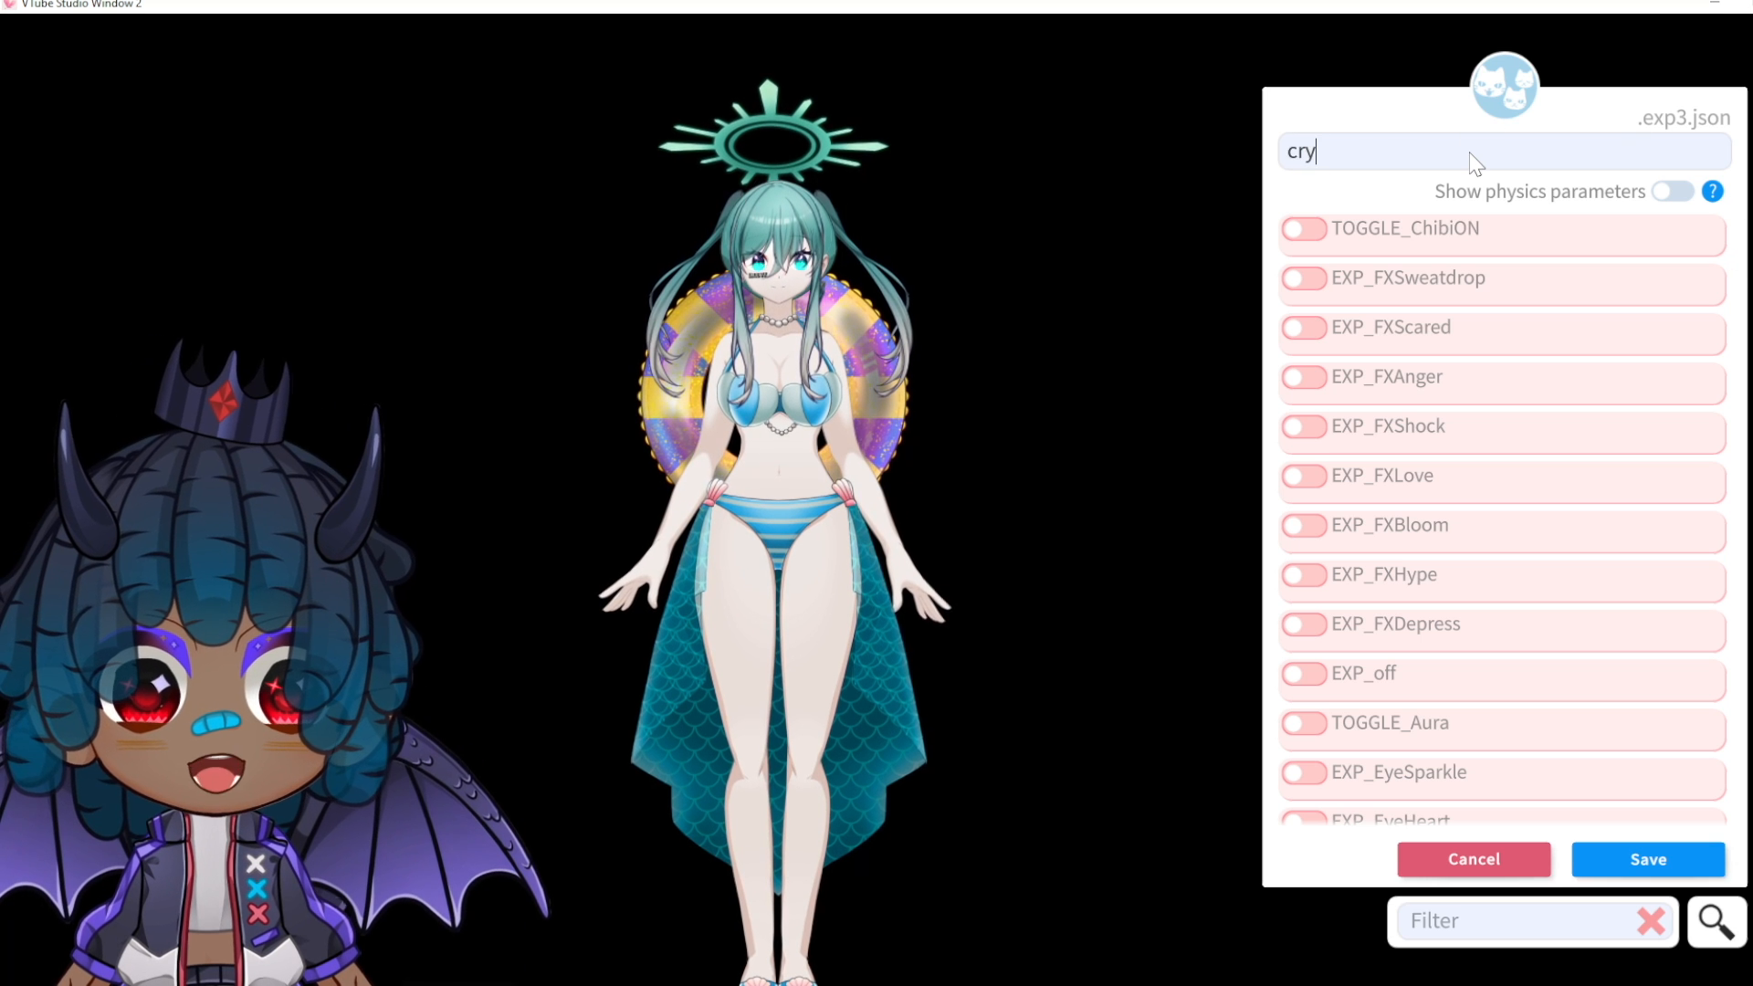
pyautogui.scroll(-10, 1461, 566)
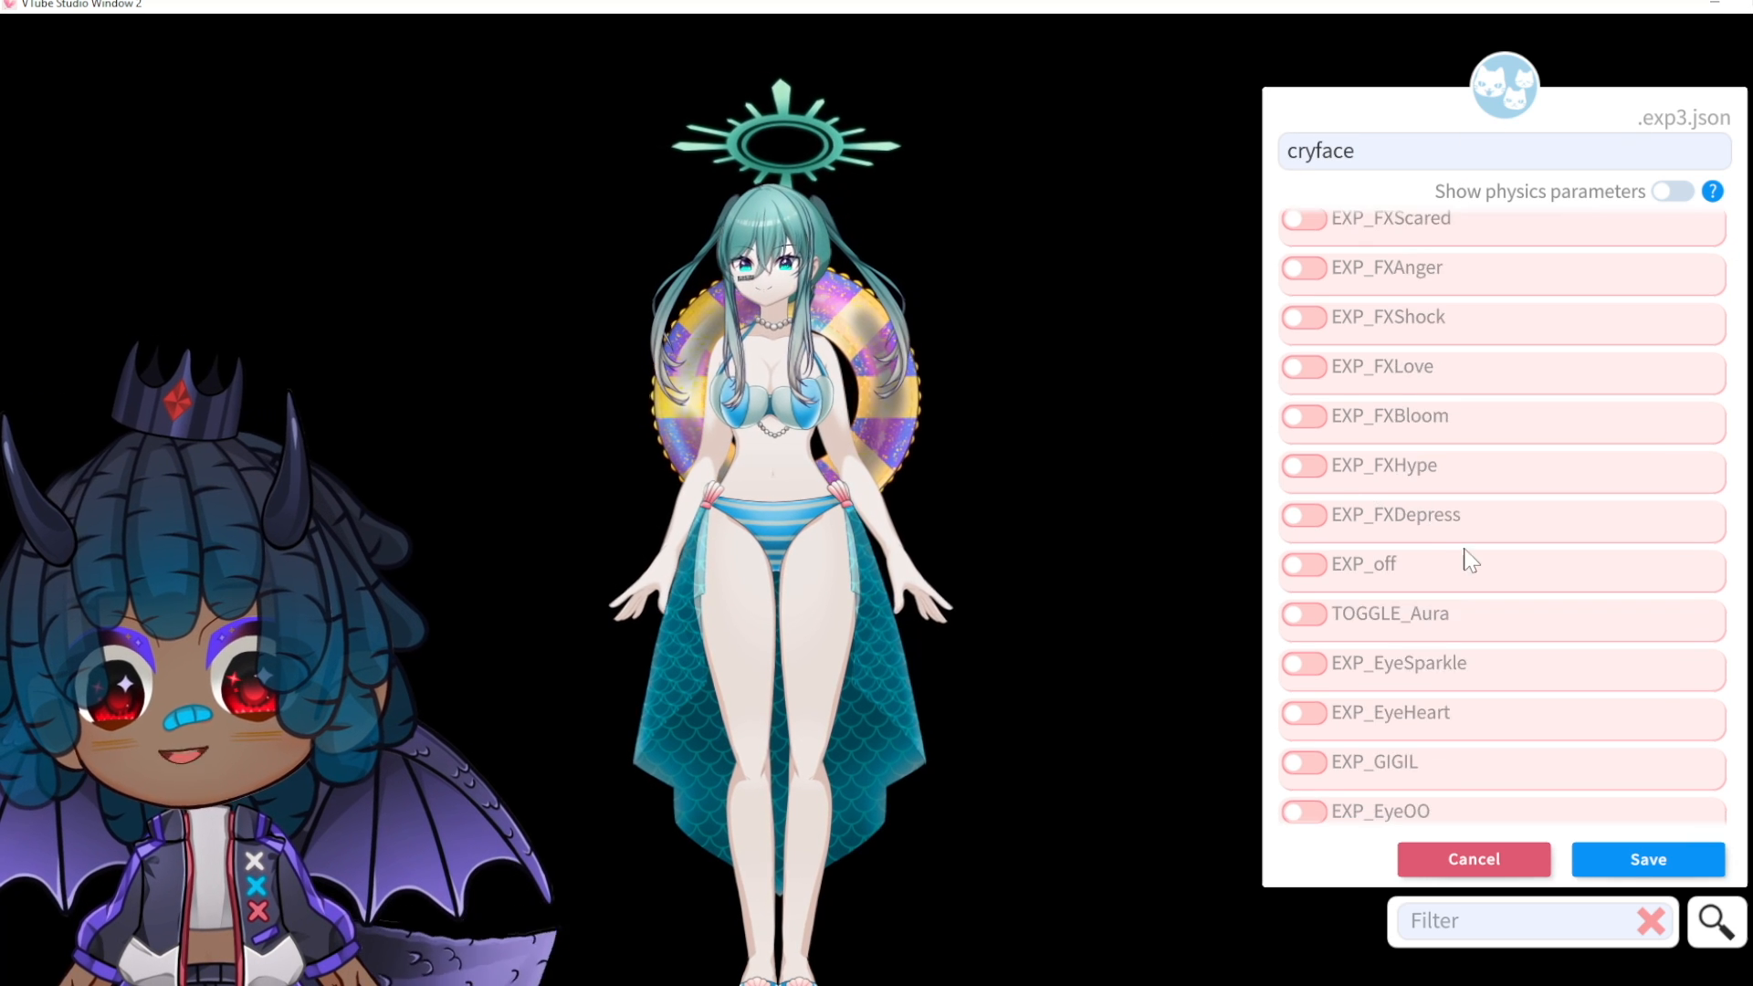
pyautogui.scroll(-1, 1454, 575)
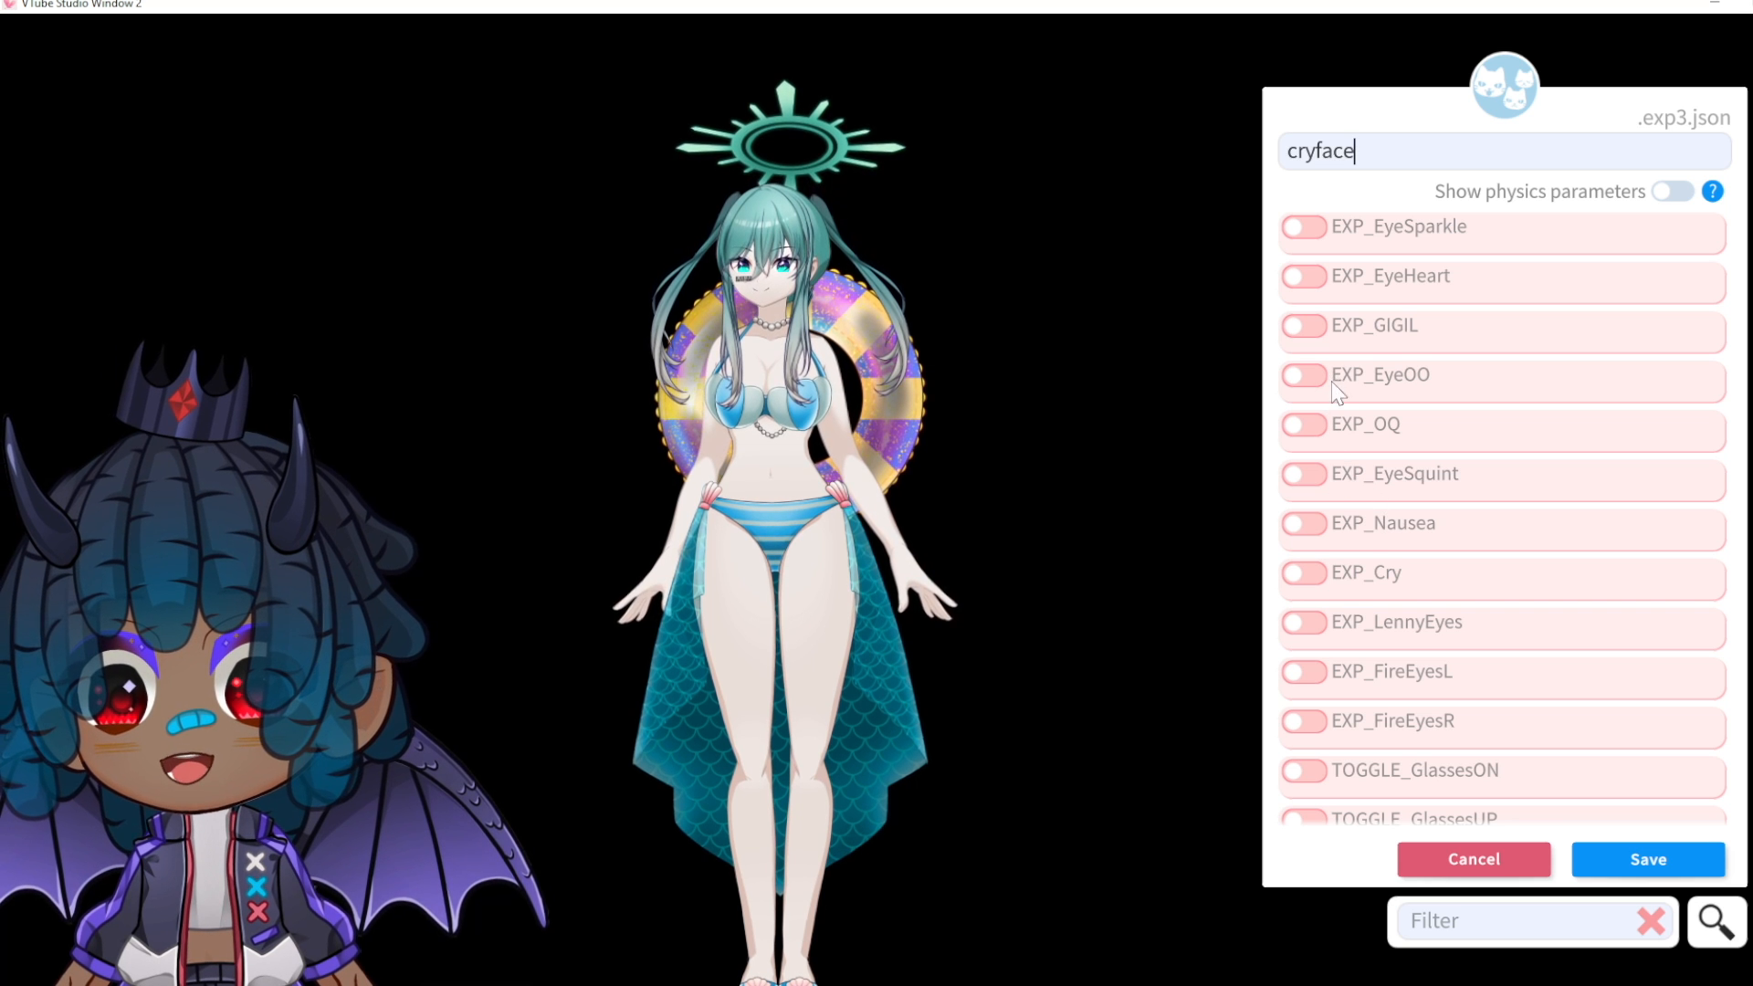
pyautogui.scroll(2, 1404, 670)
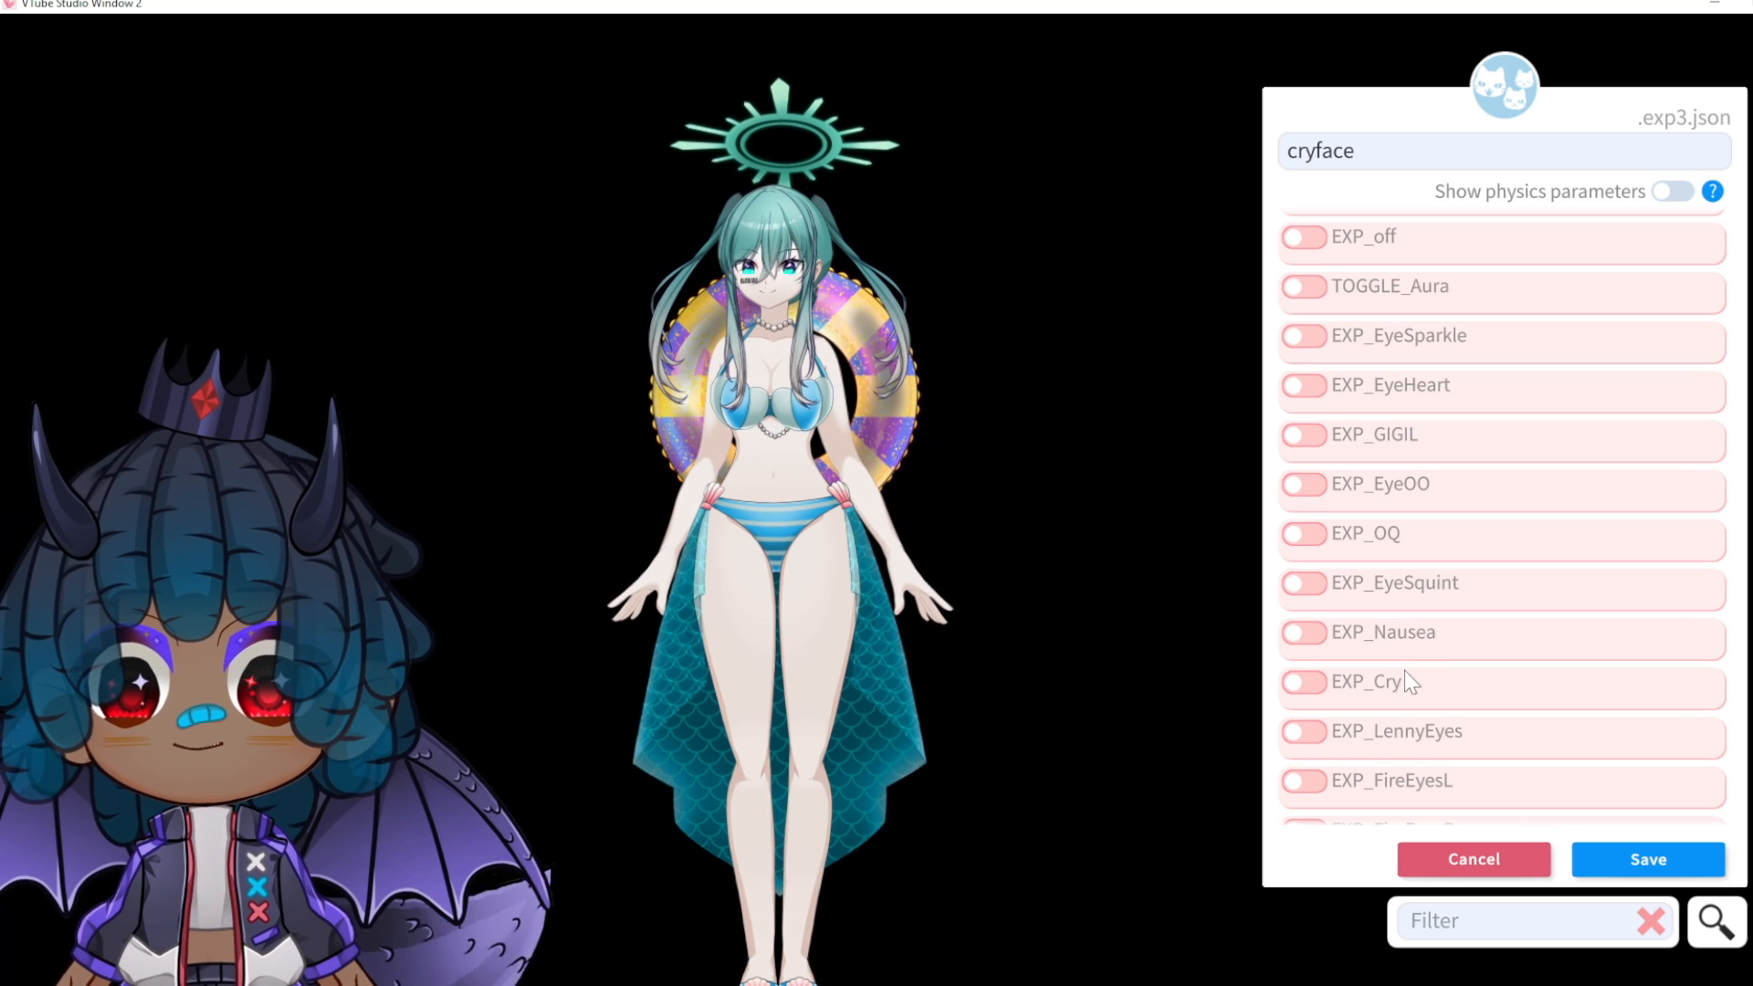
# Step: Switch on EXP_Cry and EXP_EyeSquint, both at full value 1
pyautogui.click(1319, 684)
pyautogui.moveTo(1332, 741); pyautogui.dragTo(1411, 745)
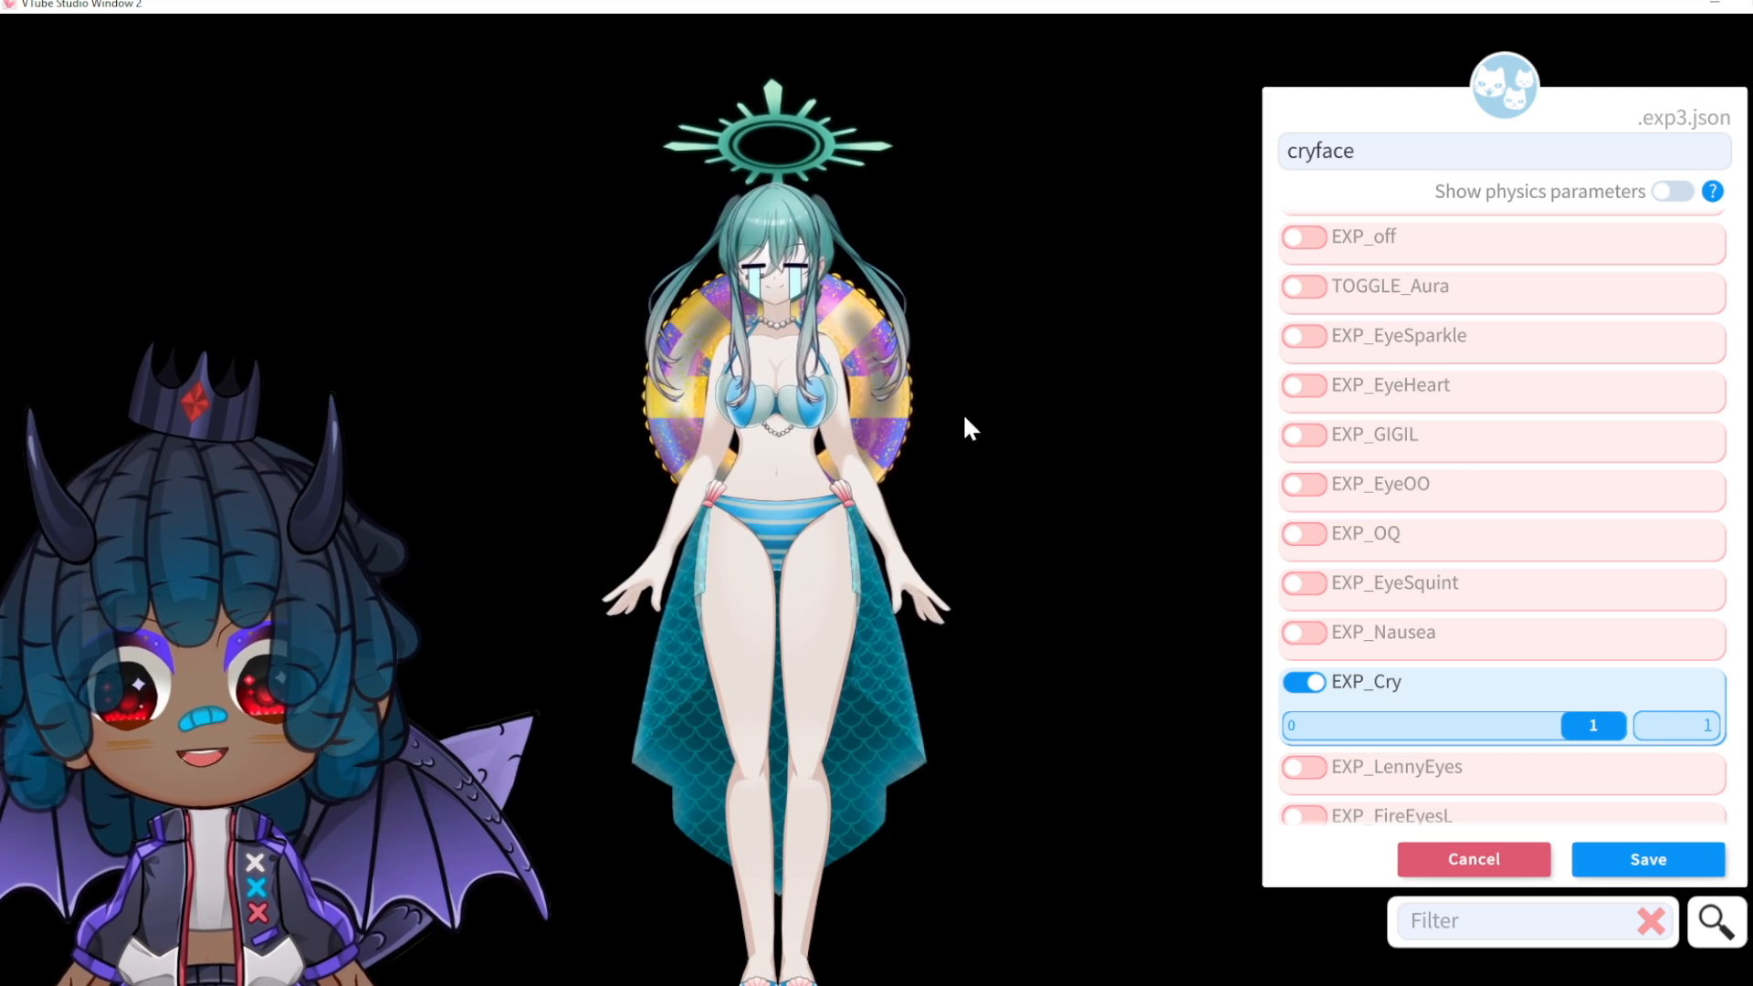
pyautogui.scroll(5, 835, 745)
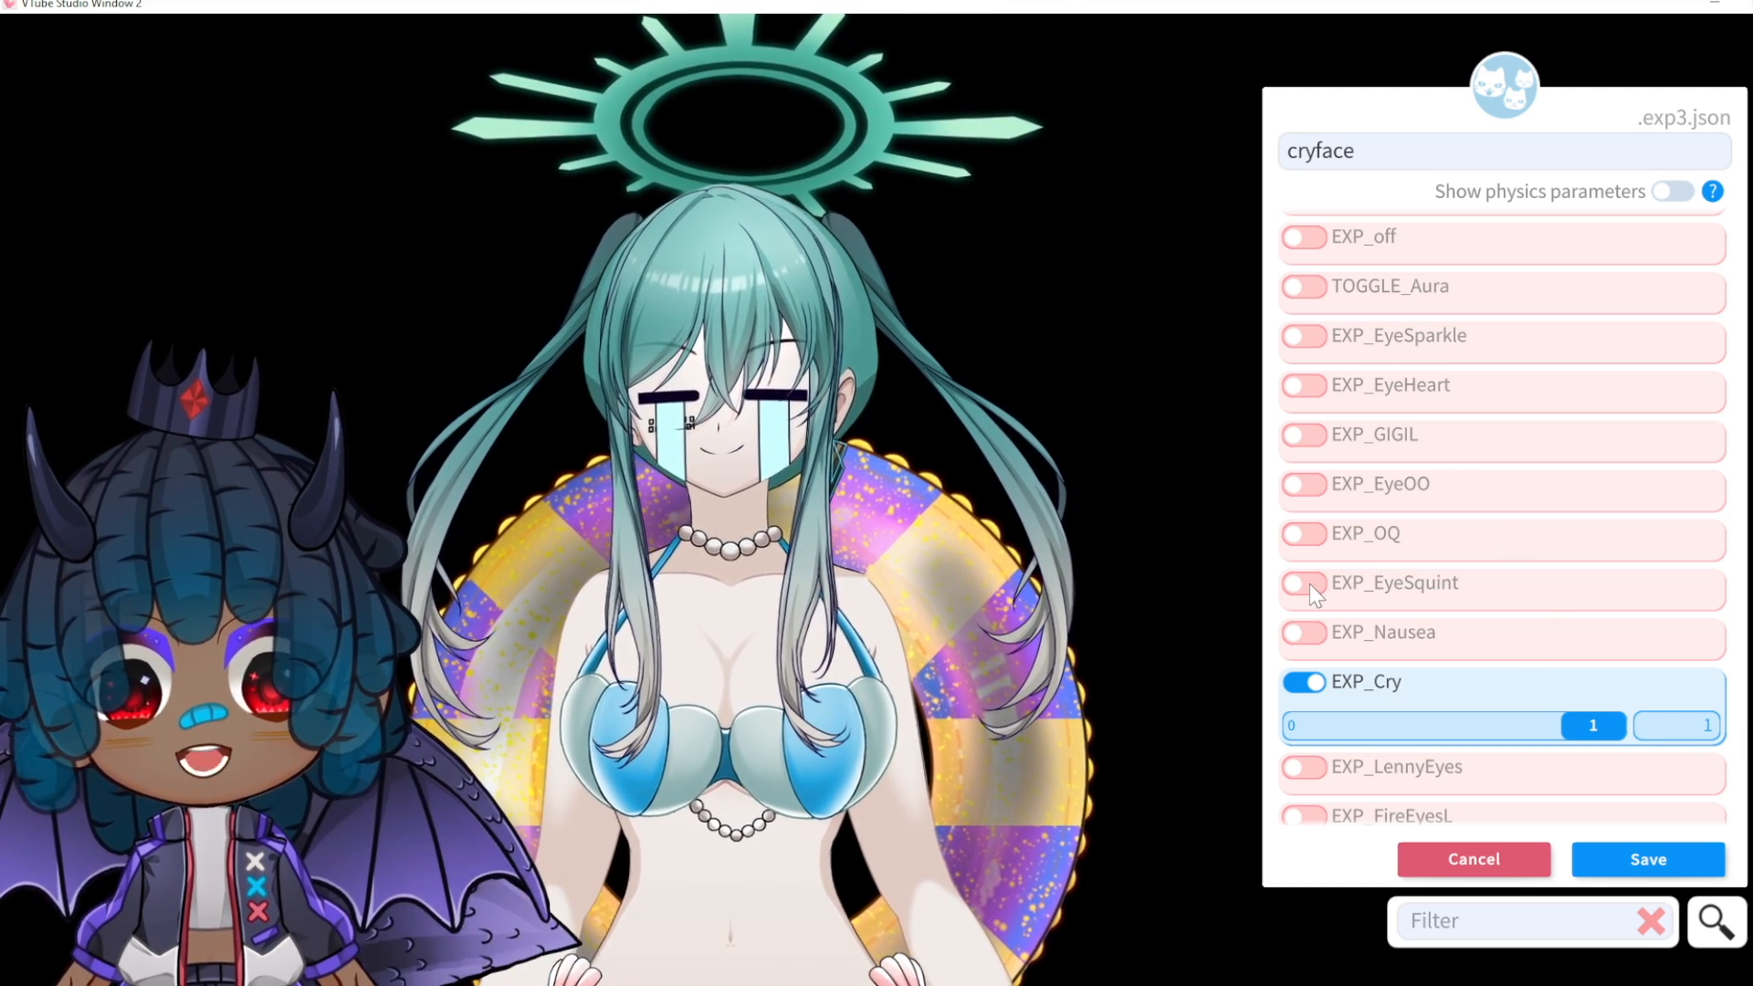
pyautogui.click(1312, 583)
pyautogui.moveTo(1321, 632); pyautogui.dragTo(1598, 630)
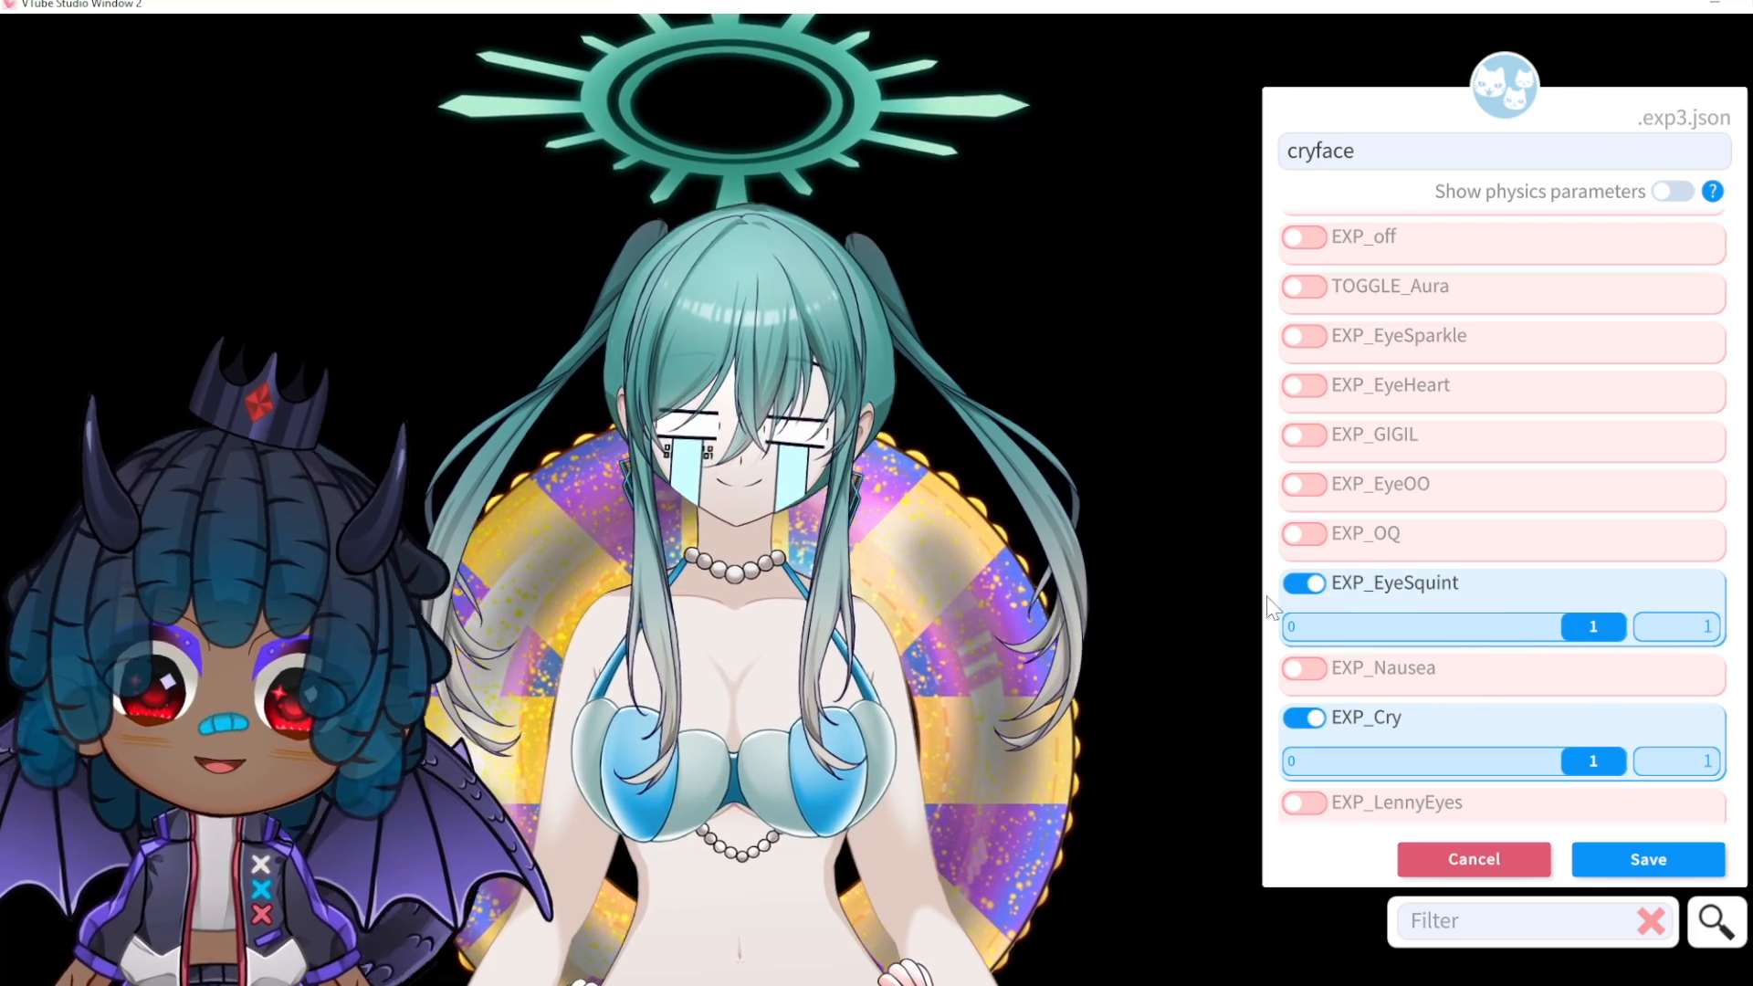
pyautogui.click(1325, 588)
pyautogui.click(1320, 586)
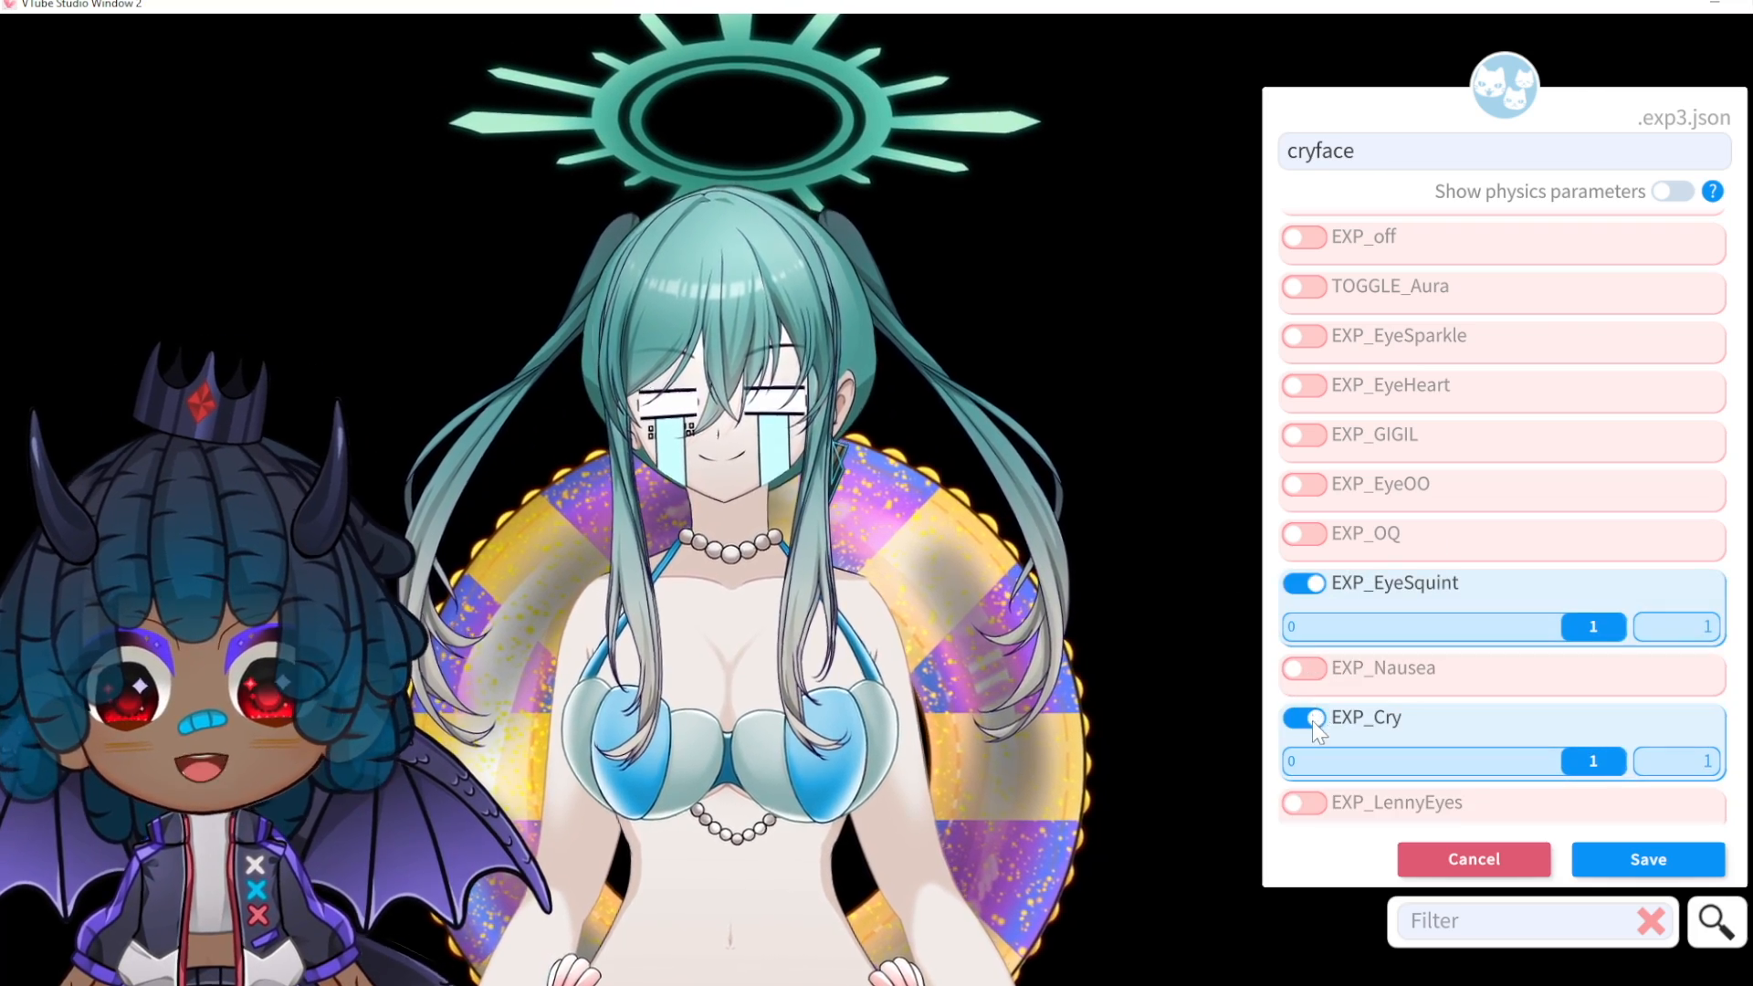
pyautogui.click(1312, 721)
pyautogui.click(1315, 719)
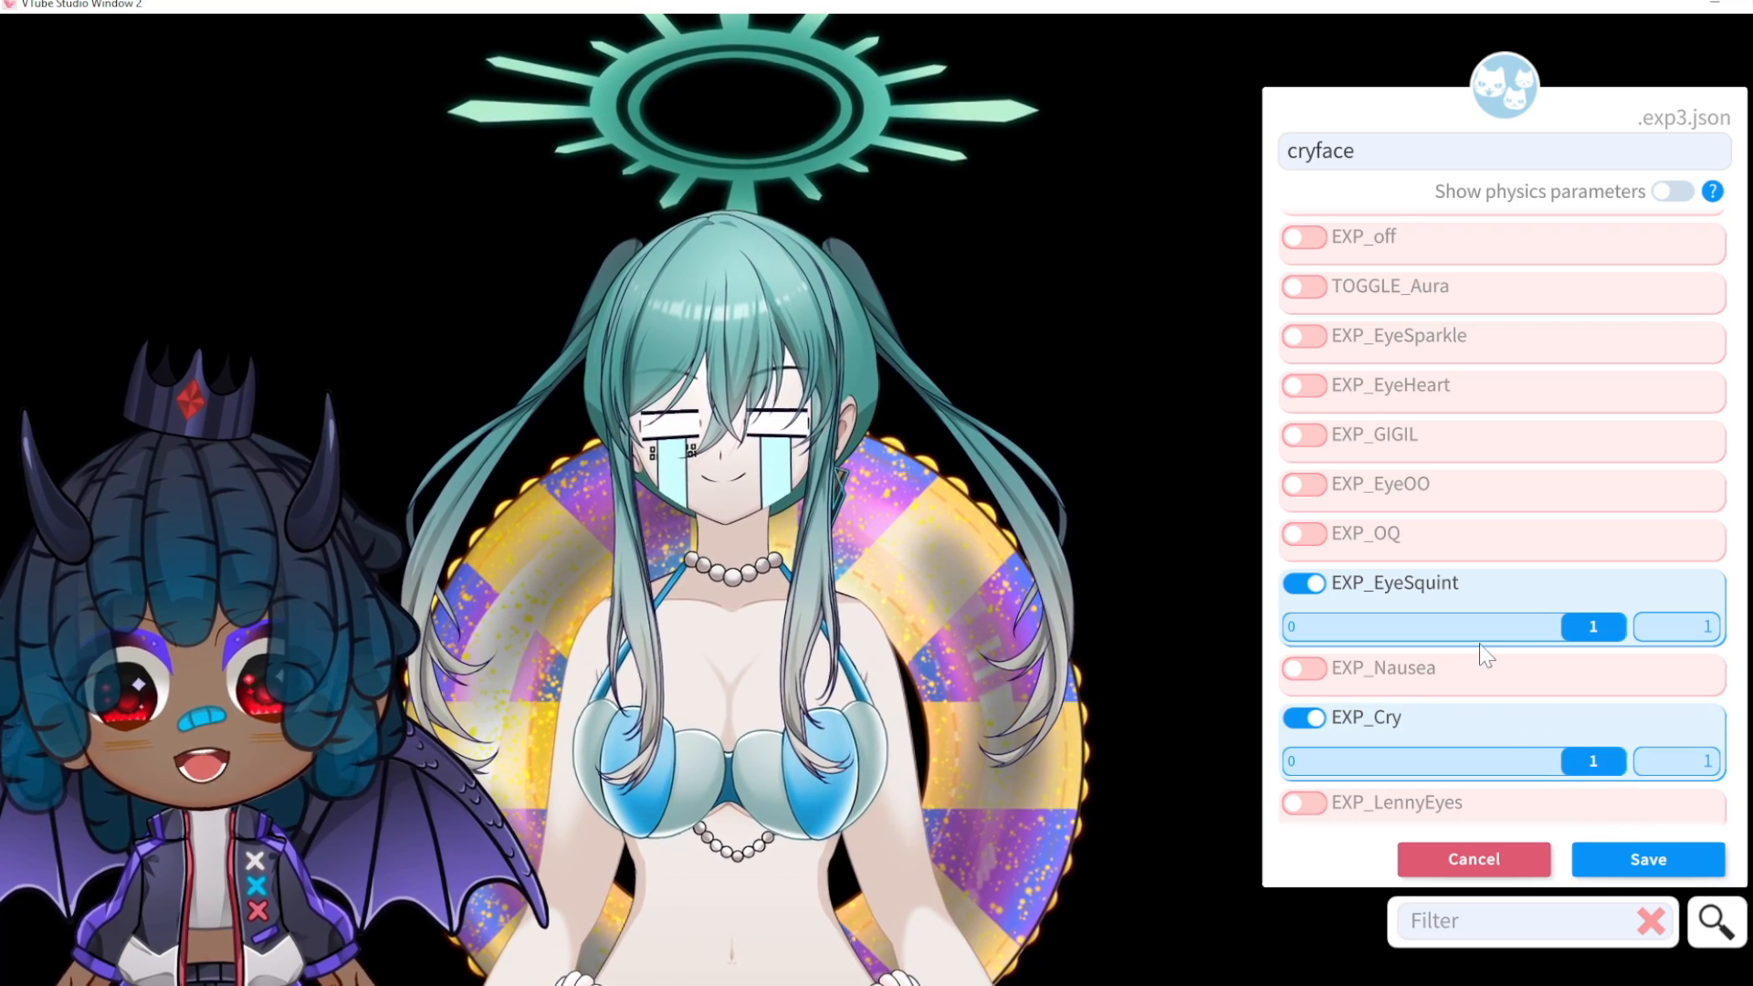
# Step: Enable TOGGLE_HaloON and set it to 0 to hide the halo
pyautogui.scroll(-6, 1561, 539)
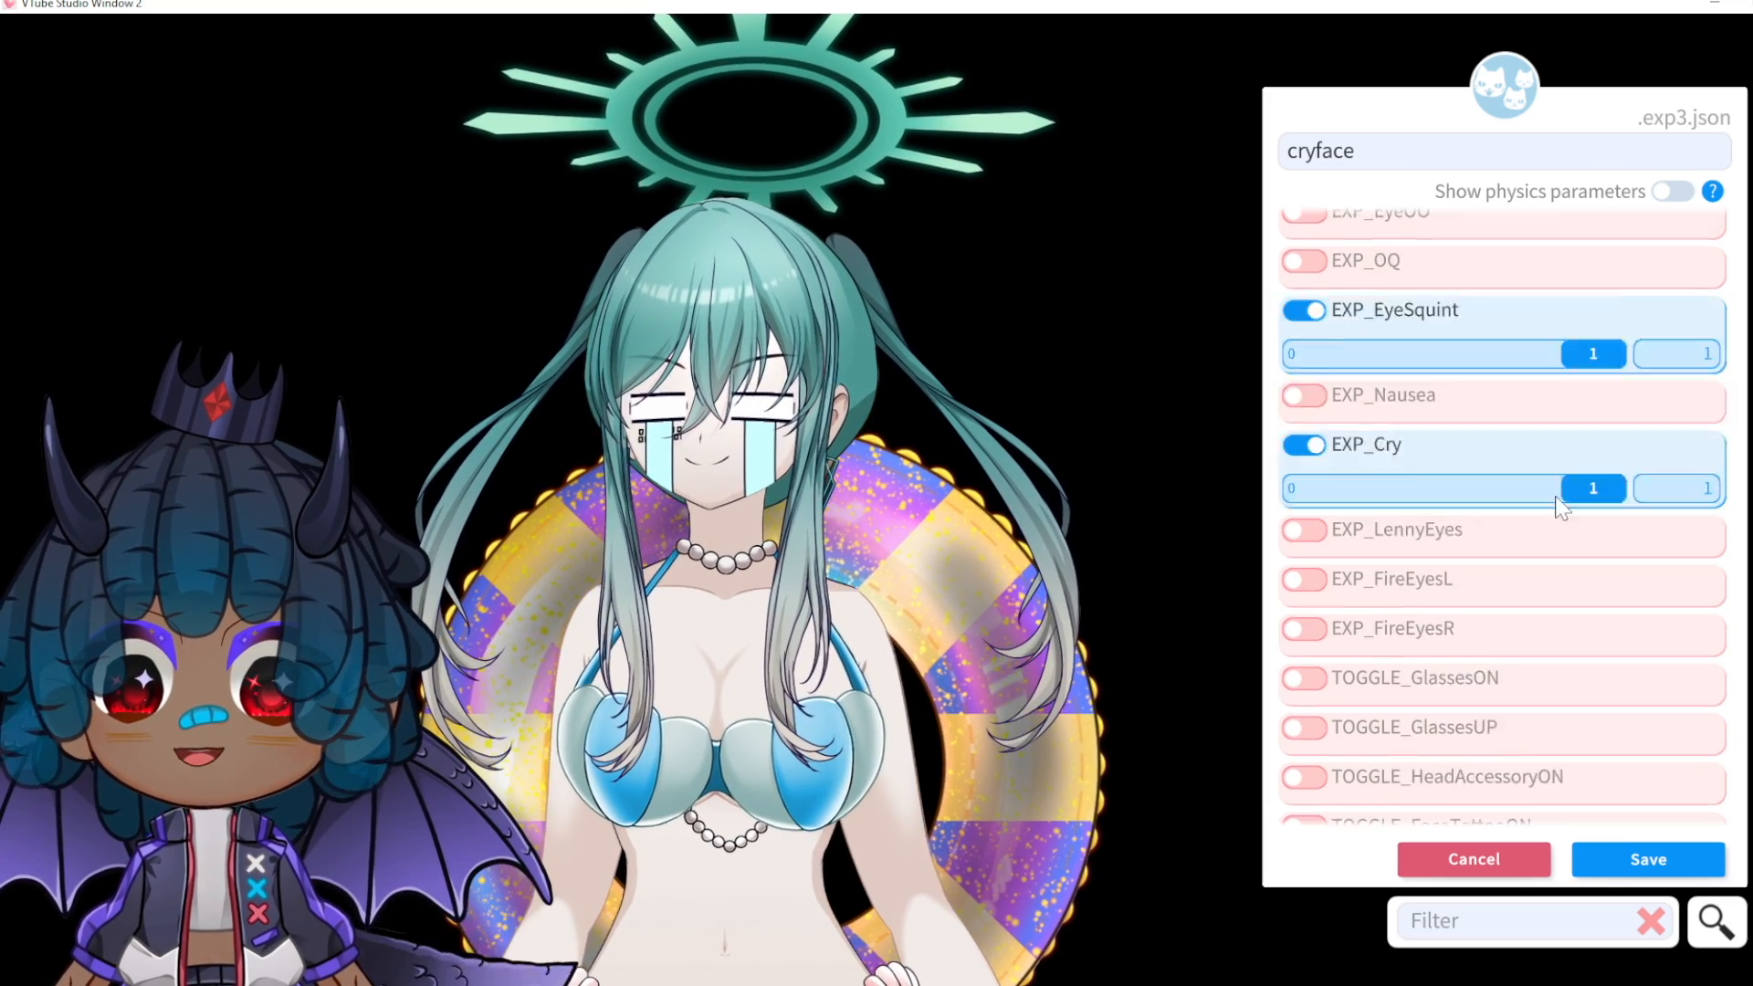
pyautogui.scroll(-1, 1502, 605)
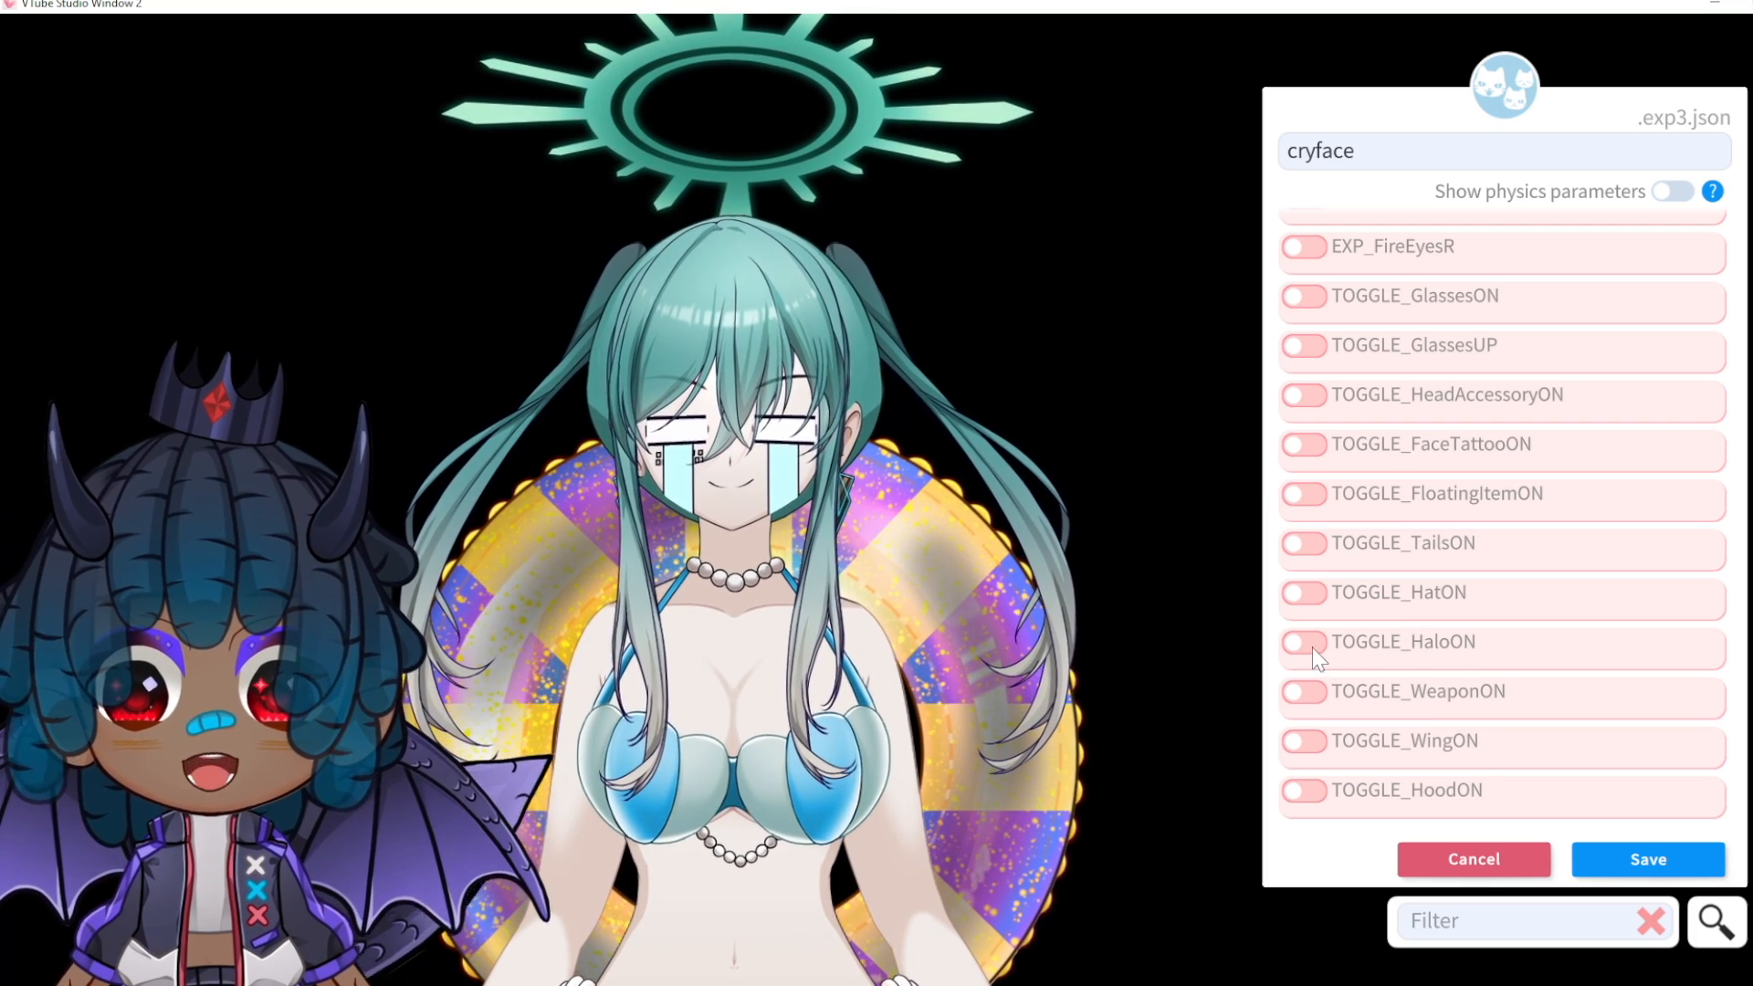
pyautogui.click(1312, 647)
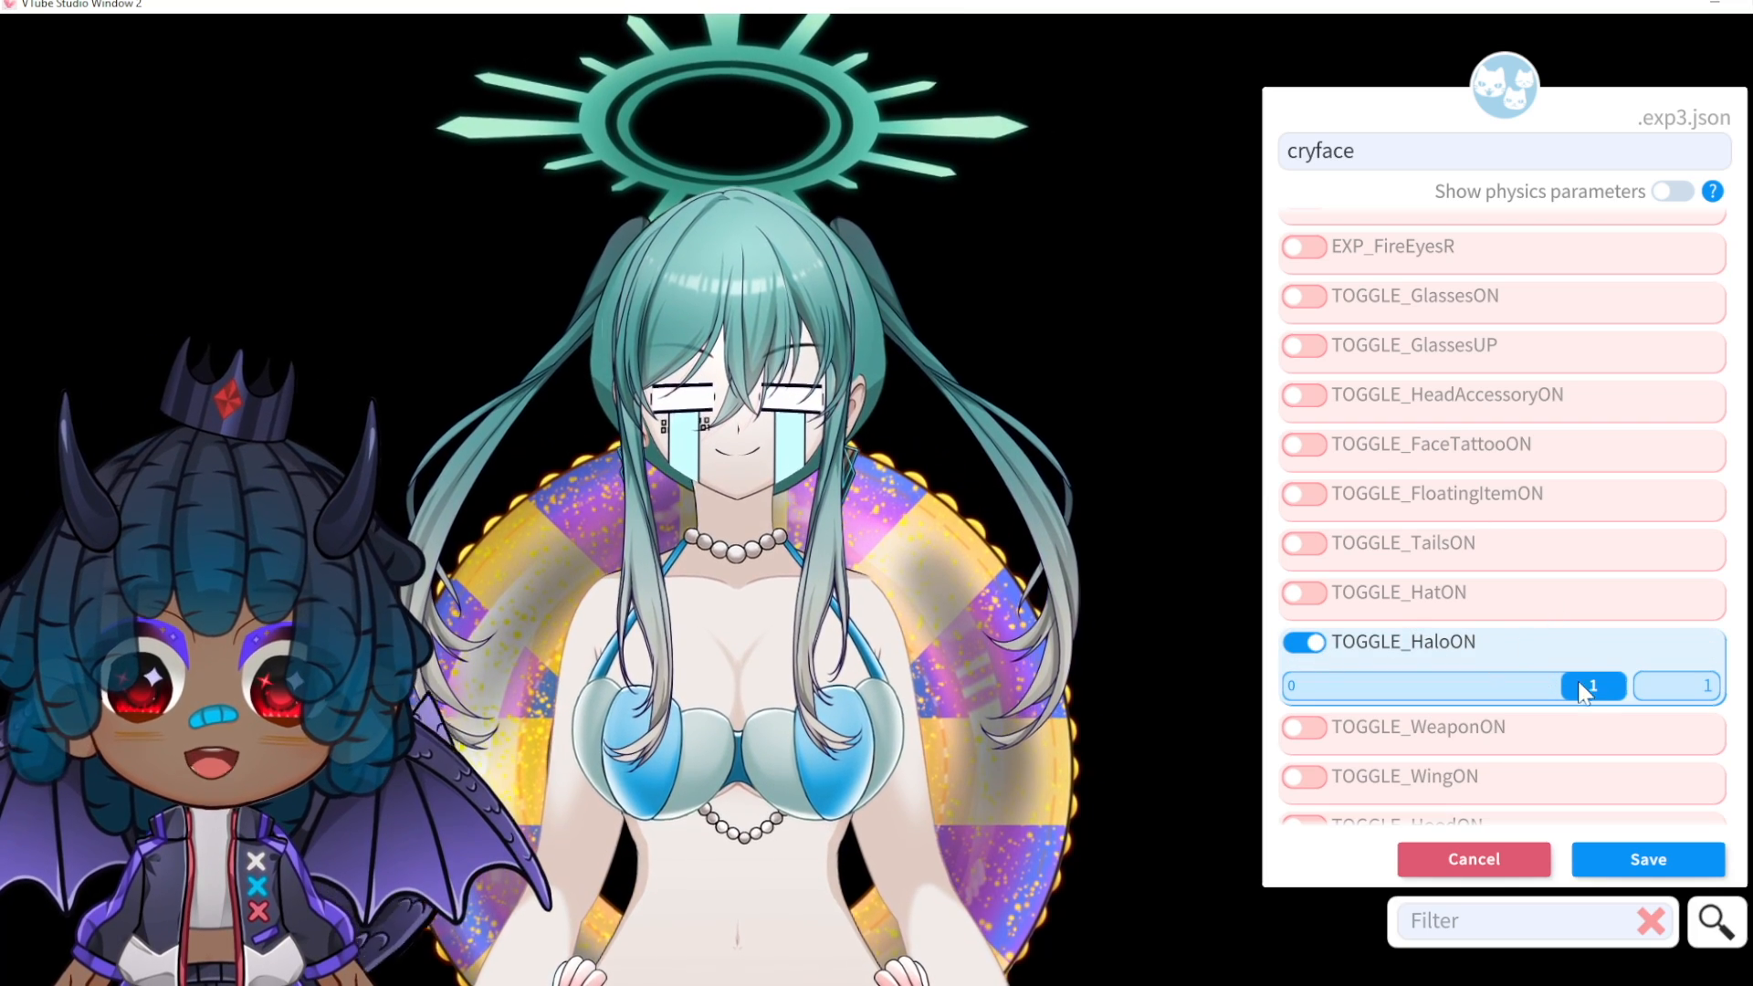
pyautogui.moveTo(1584, 693); pyautogui.dragTo(1225, 696)
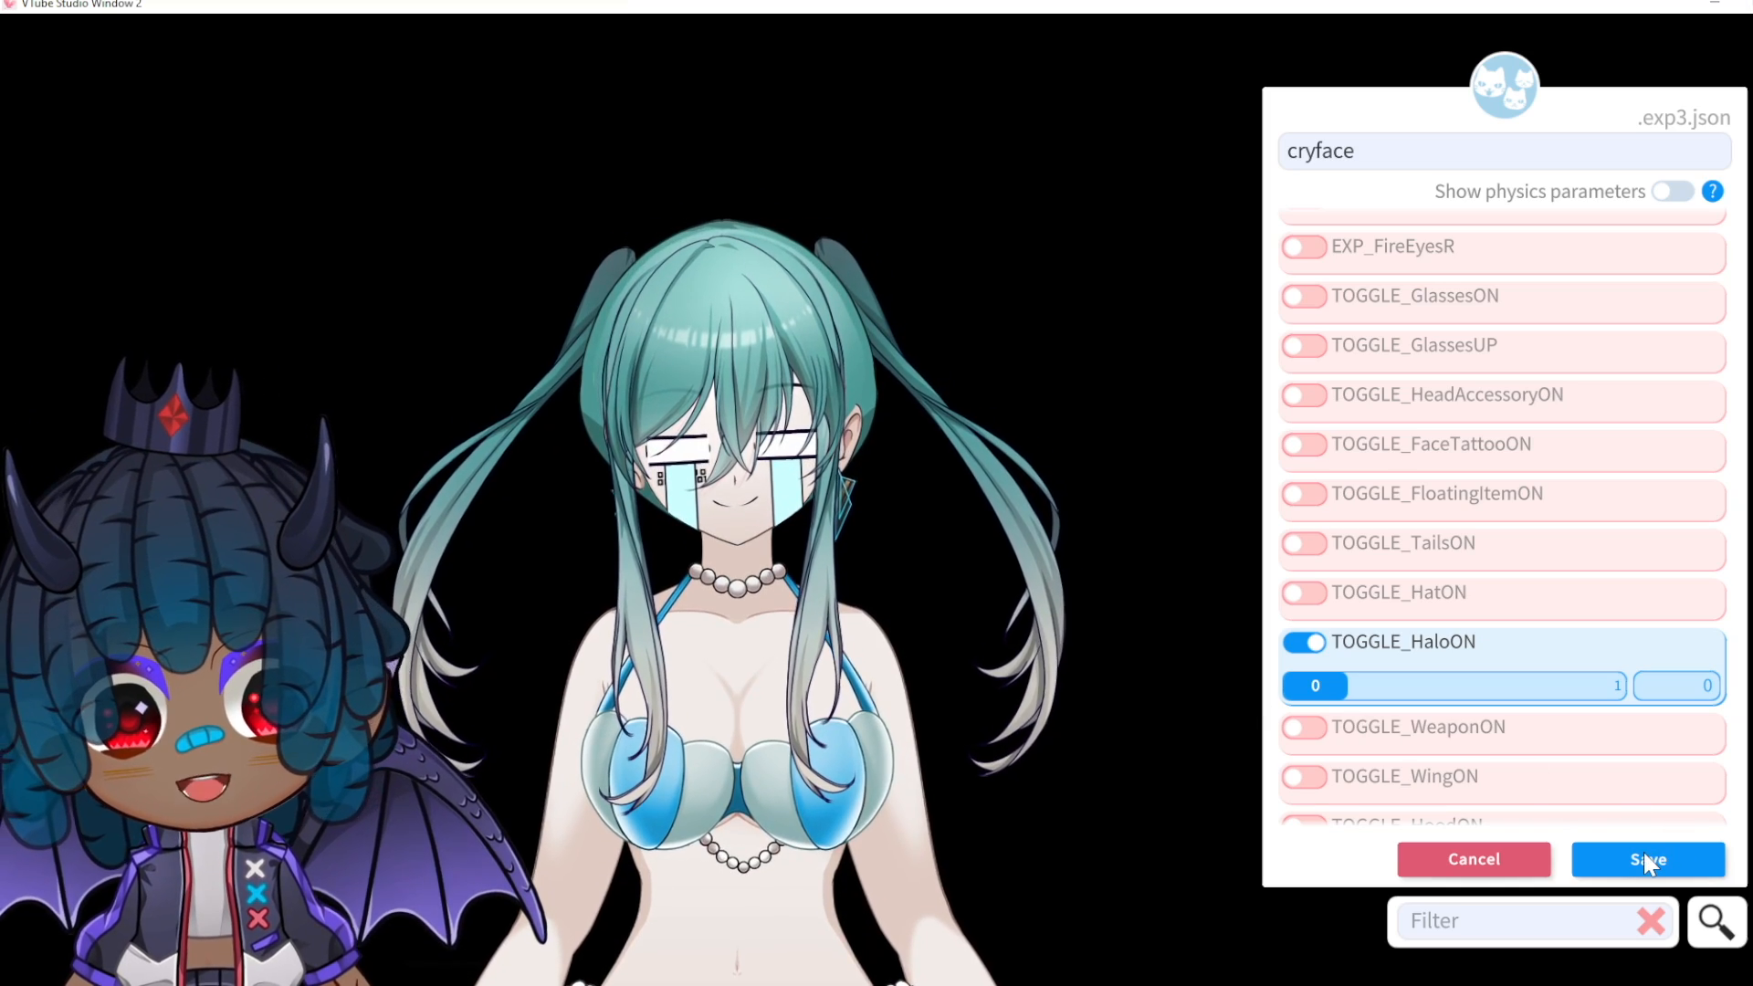
# Step: Save the cryface expression and add a new empty hotkey entry
pyautogui.click(1643, 854)
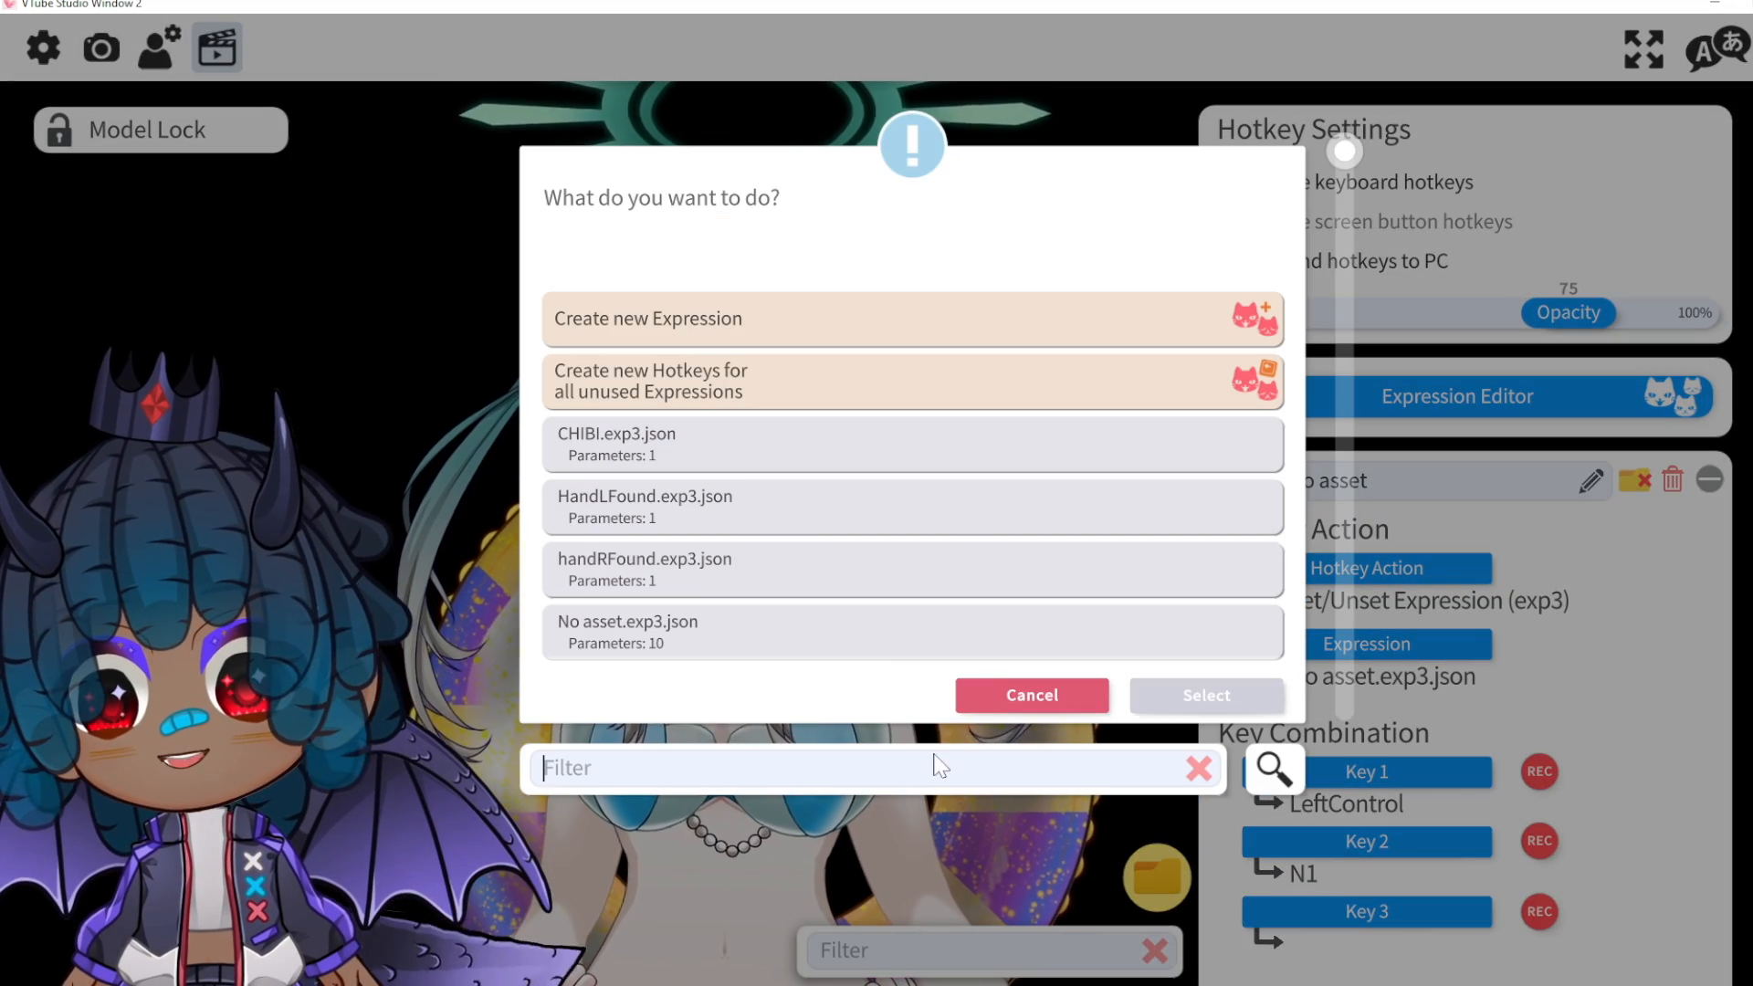
pyautogui.click(1028, 708)
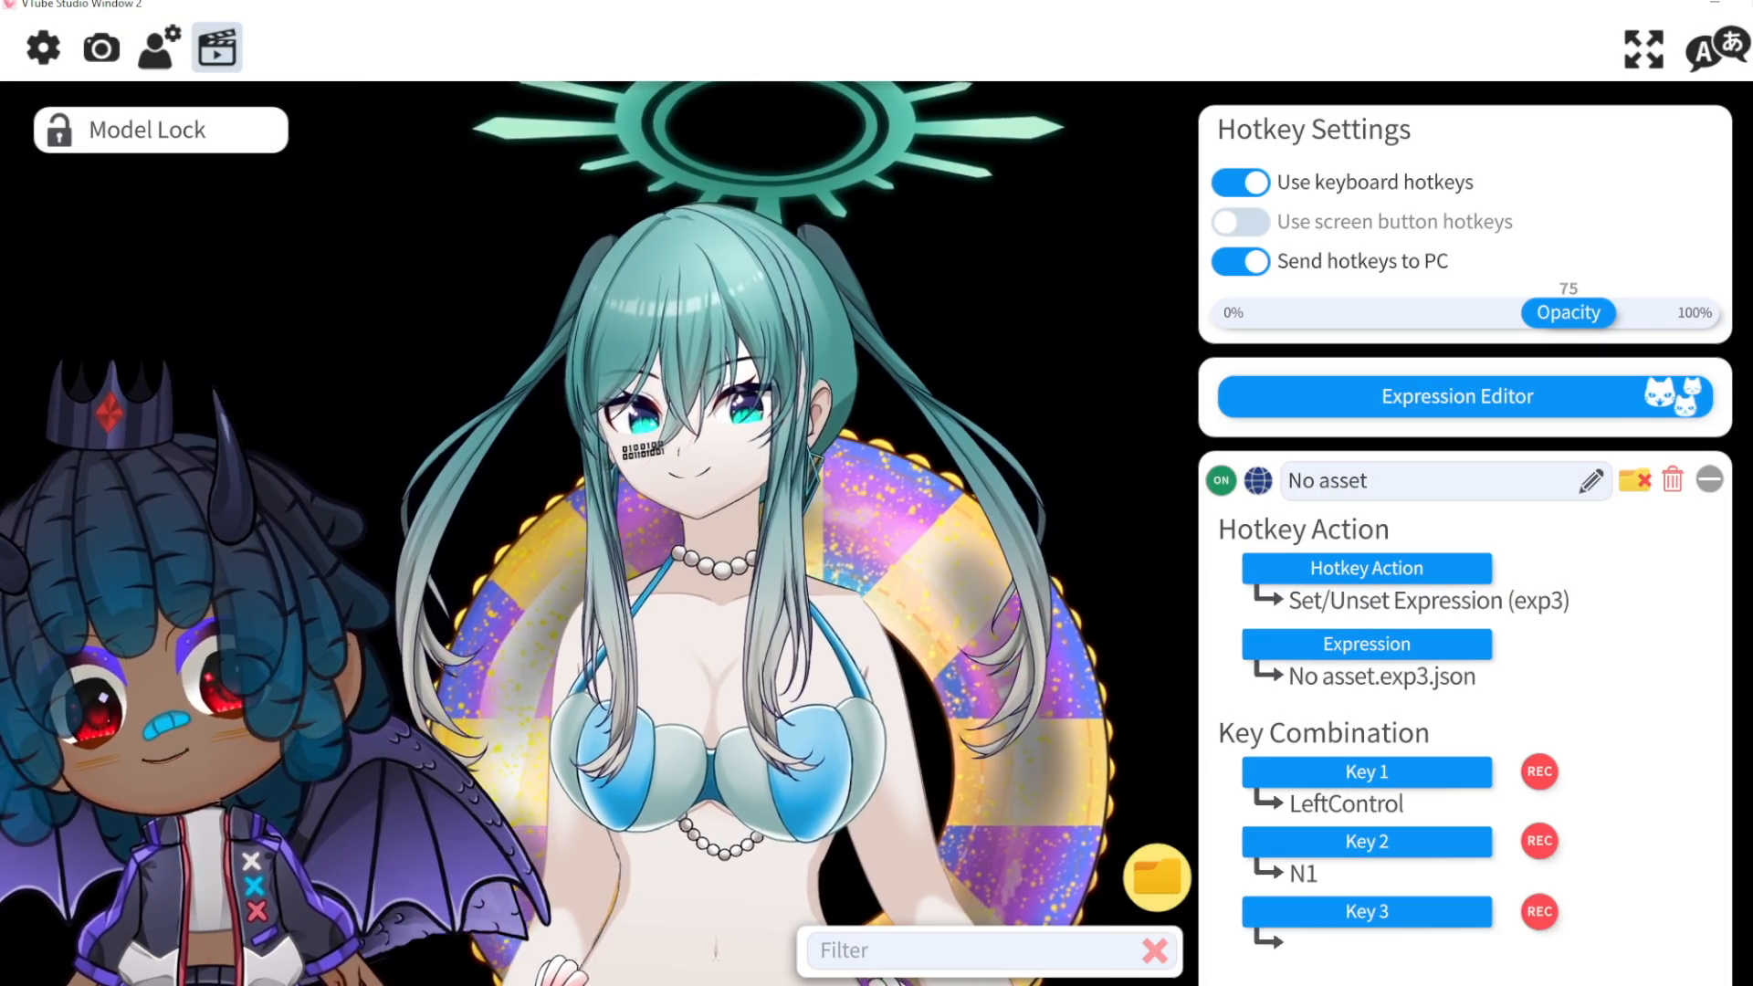
pyautogui.scroll(-8, 1557, 918)
pyautogui.click(1464, 914)
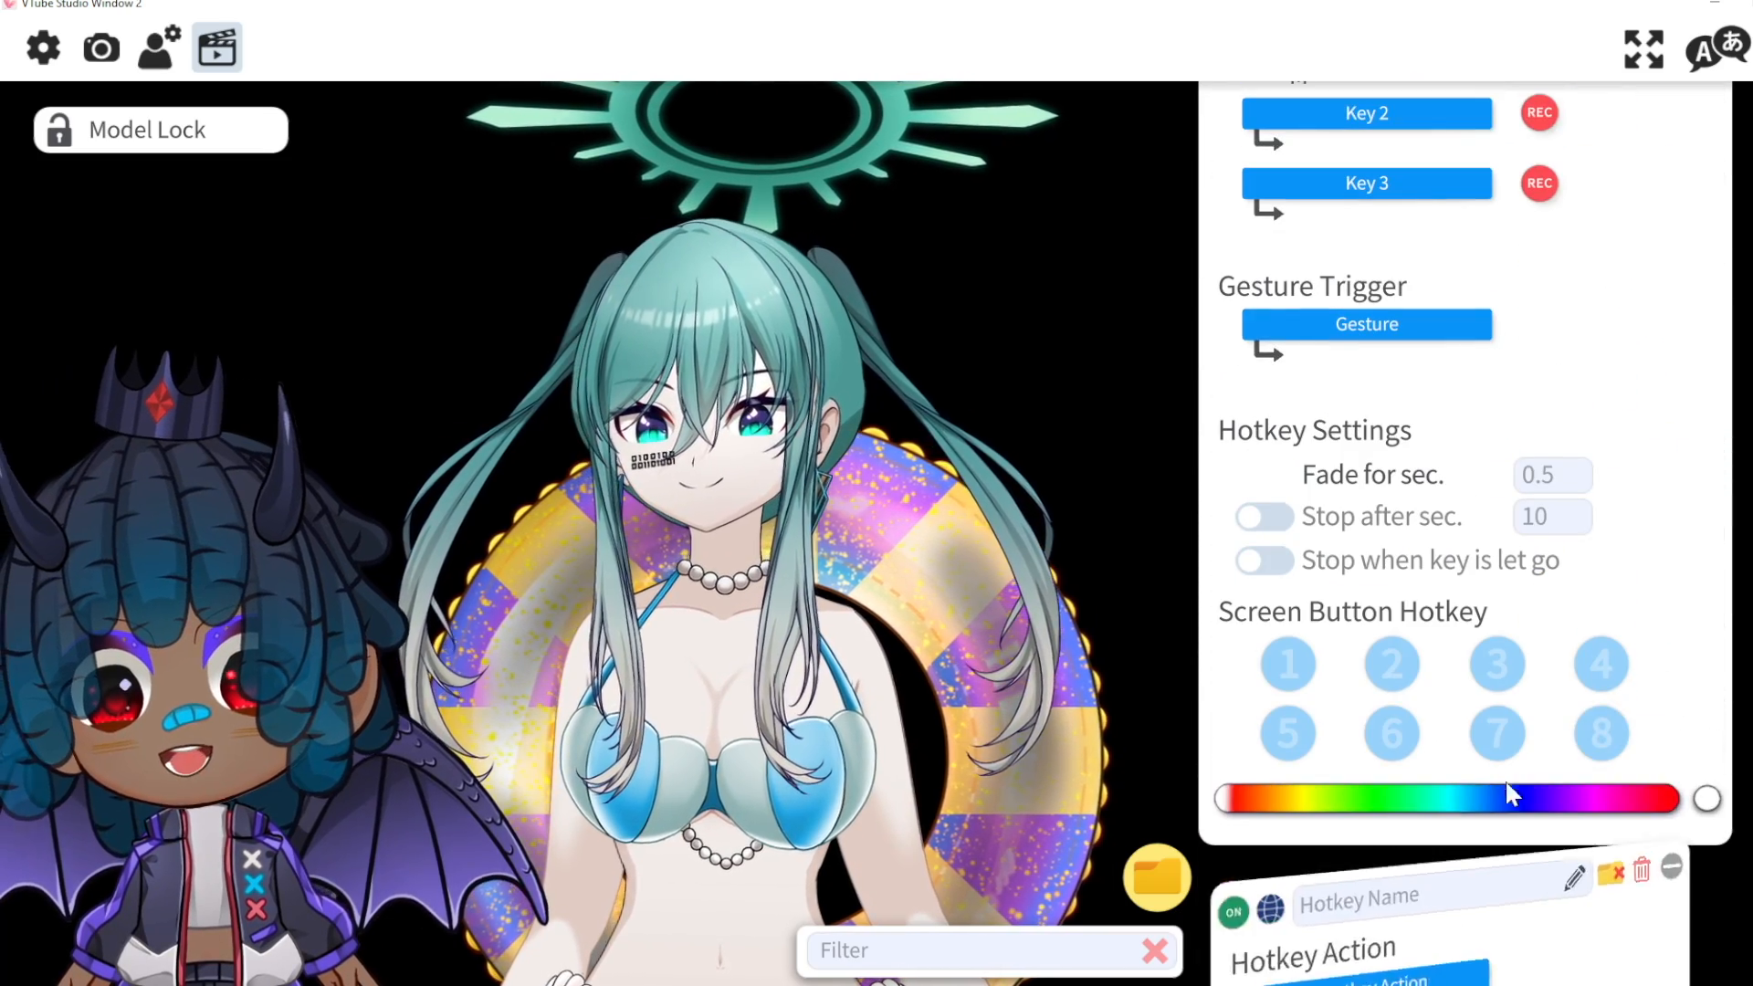
pyautogui.scroll(-5, 1505, 780)
pyautogui.click(1464, 416)
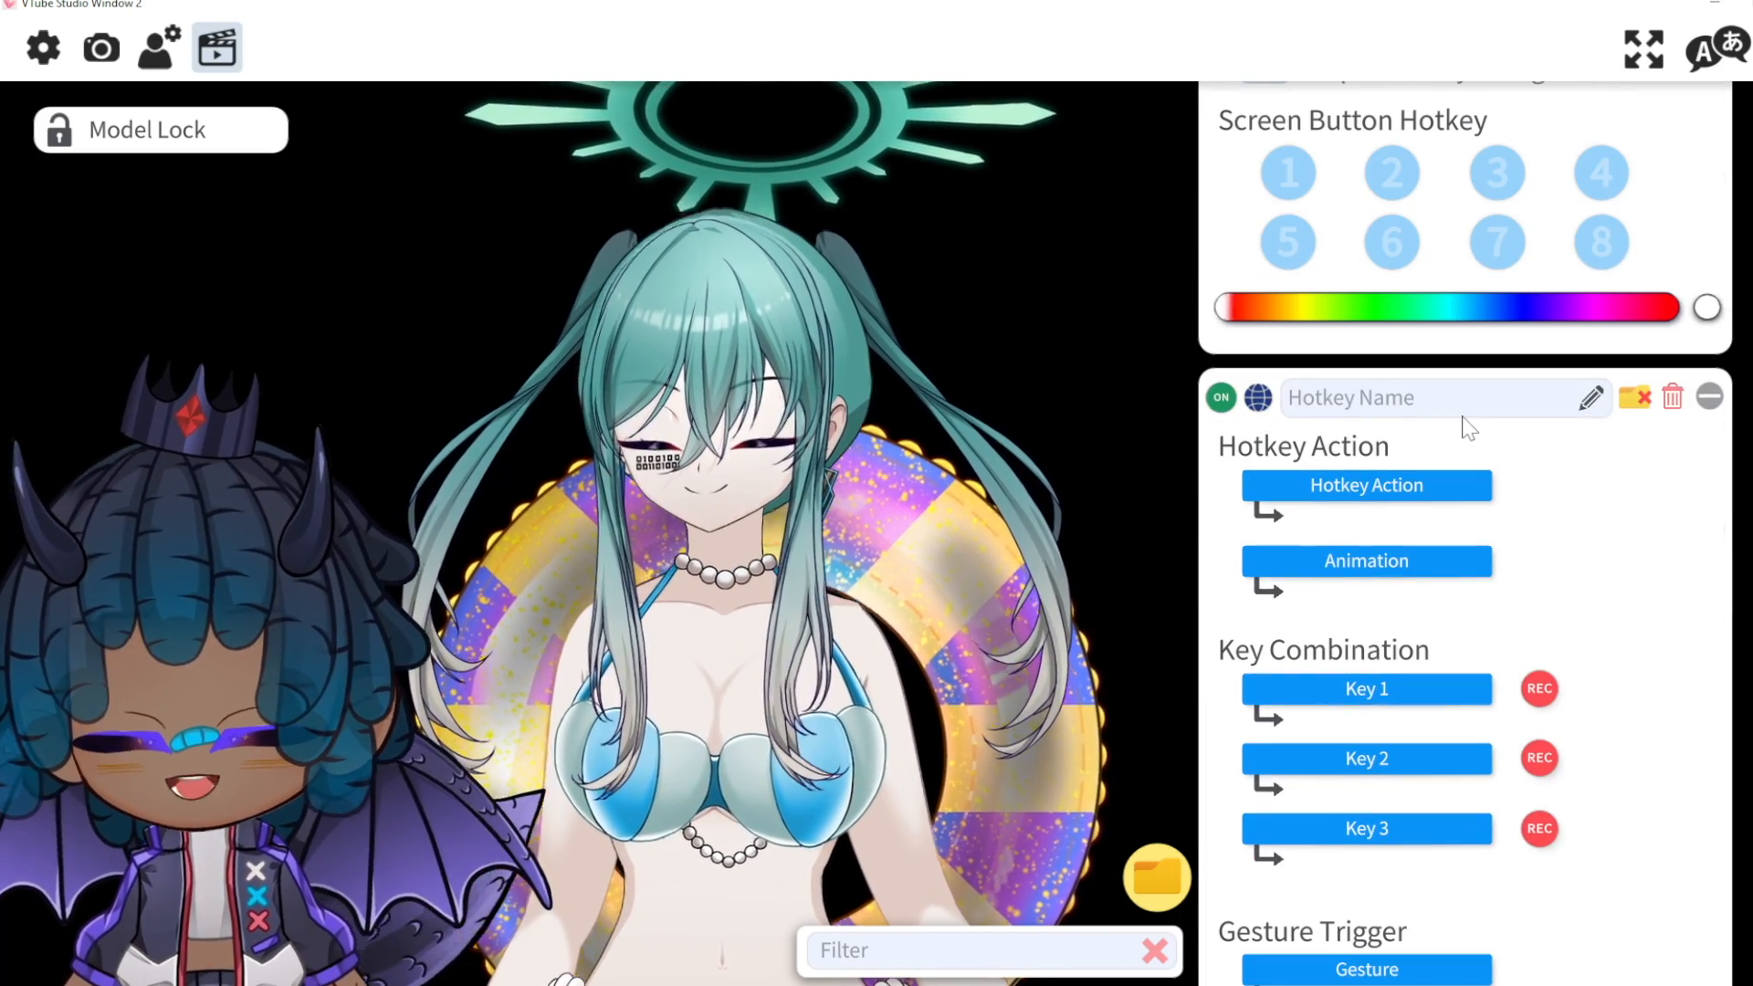
# Step: Name the new hotkey 'cryface' with the Set/Unset Expression action
pyautogui.write('cryface')
pyautogui.click(1424, 484)
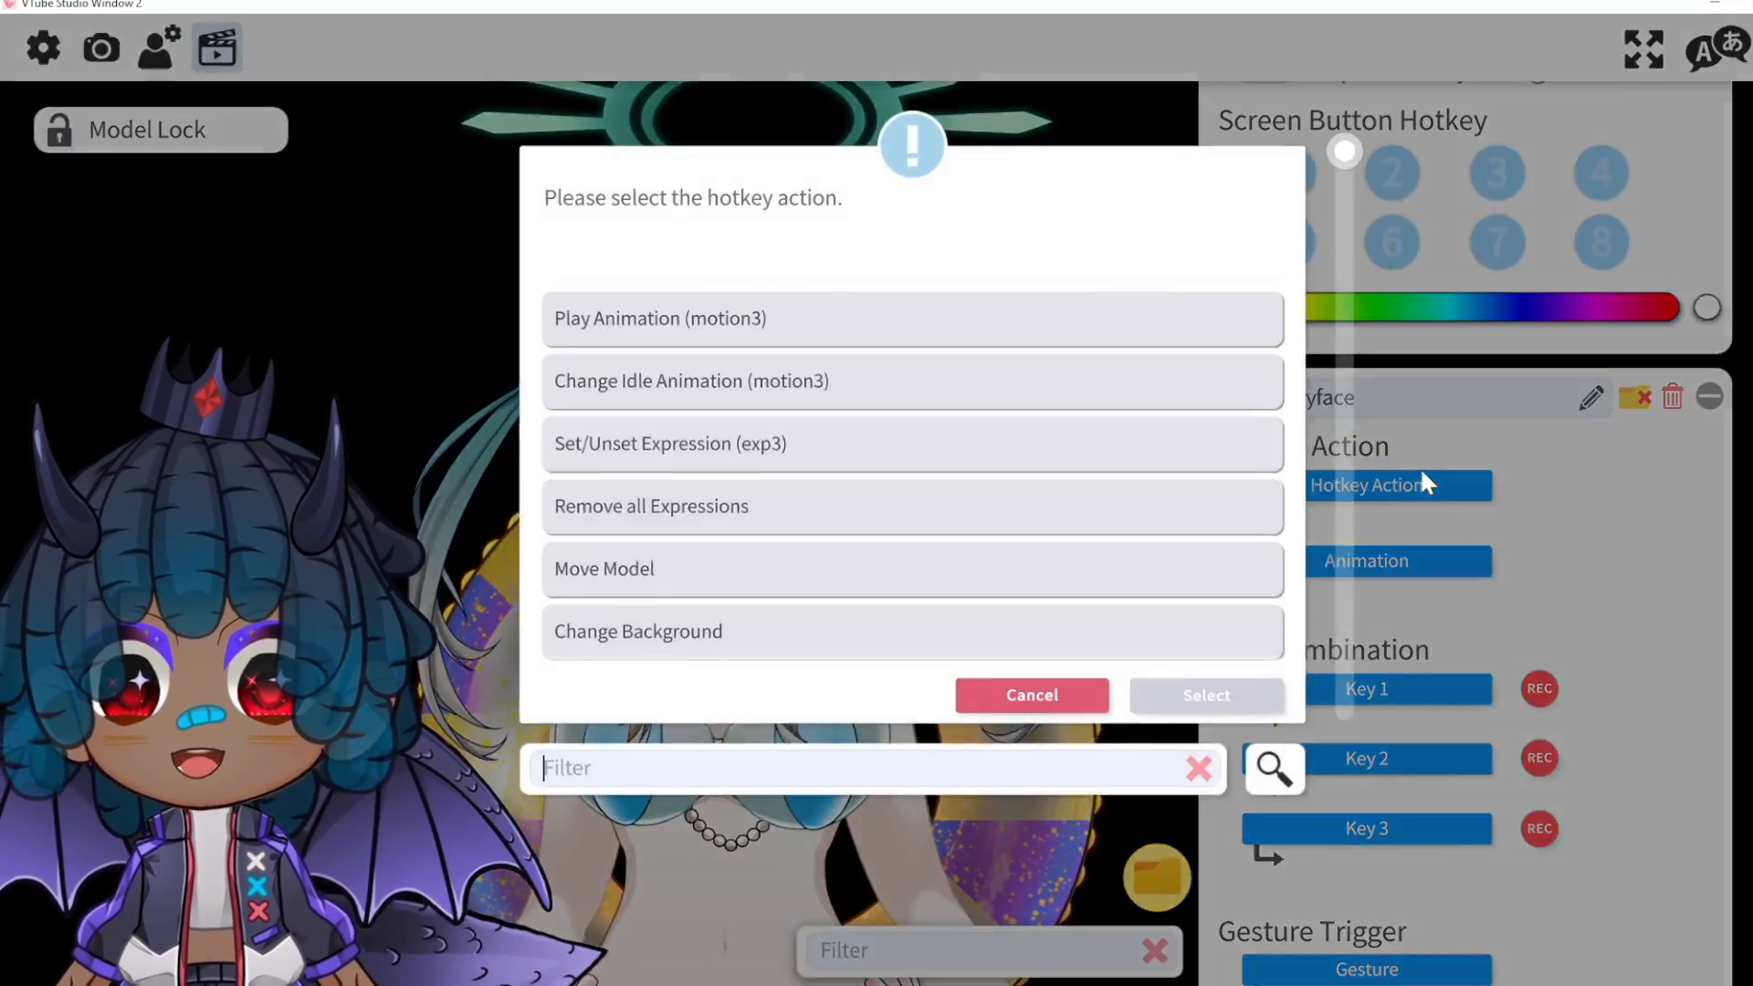
pyautogui.click(901, 443)
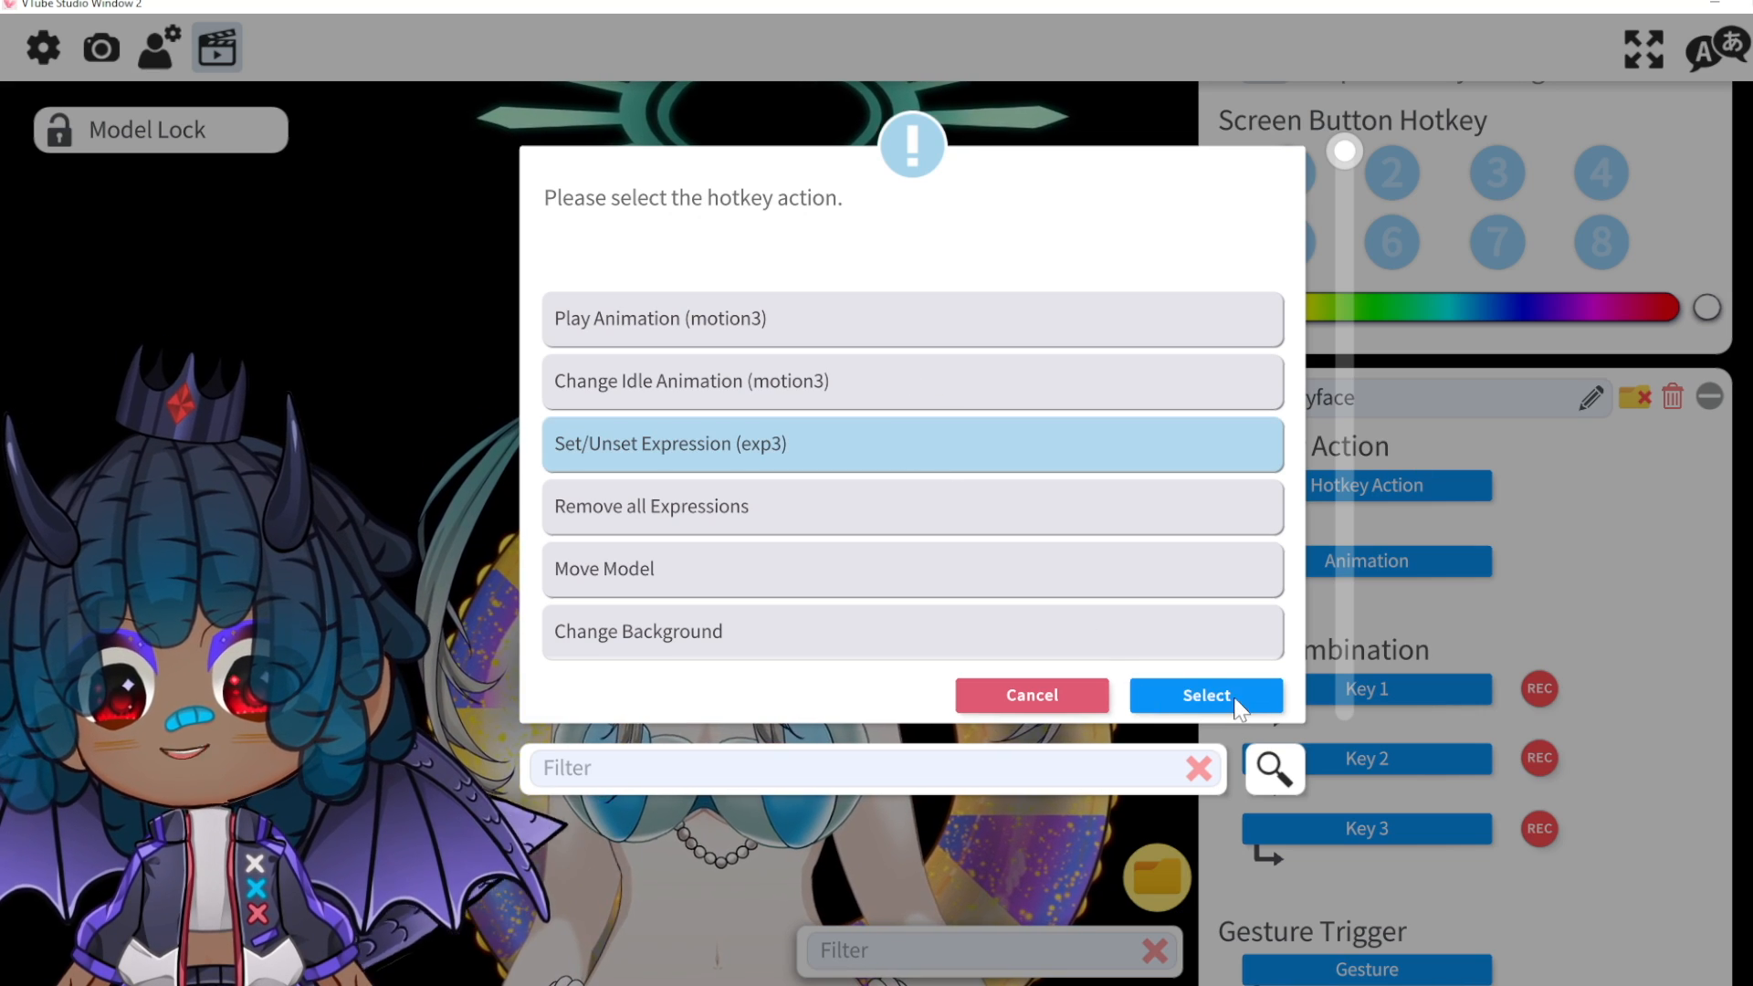
pyautogui.click(1205, 695)
# Step: Choose cryface.exp3.json as its expression and start recording Key 1
pyautogui.click(1321, 570)
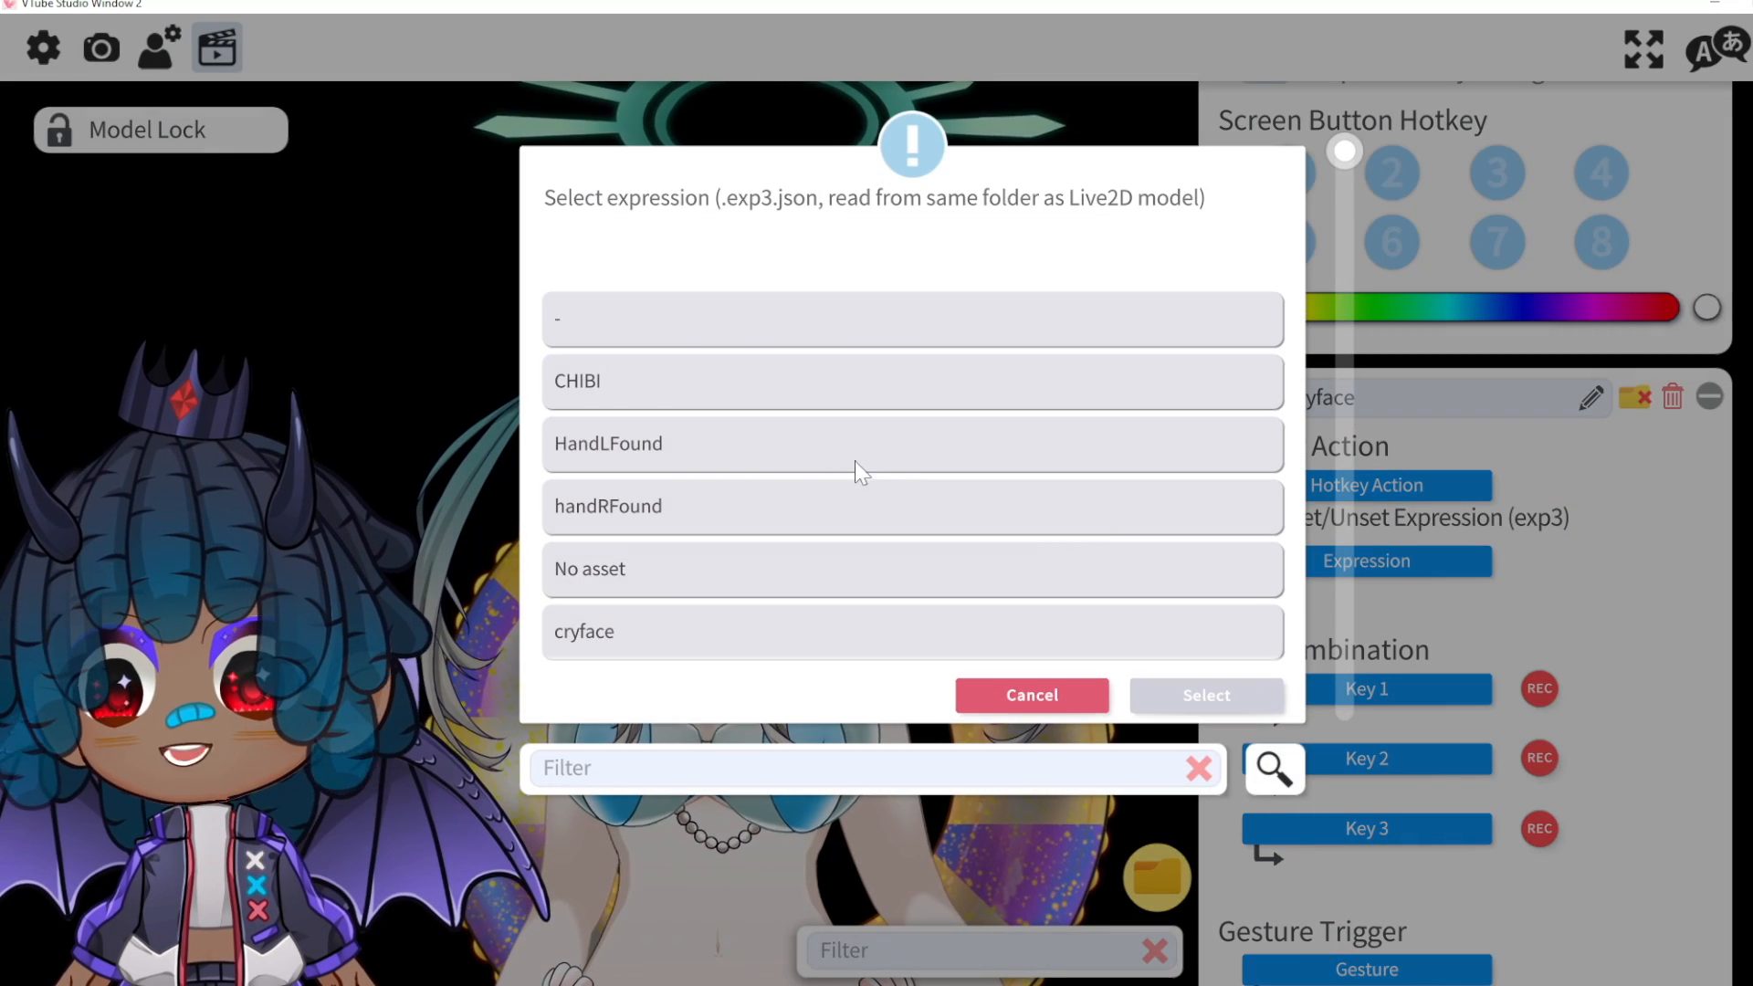
pyautogui.scroll(-1, 866, 475)
pyautogui.click(754, 526)
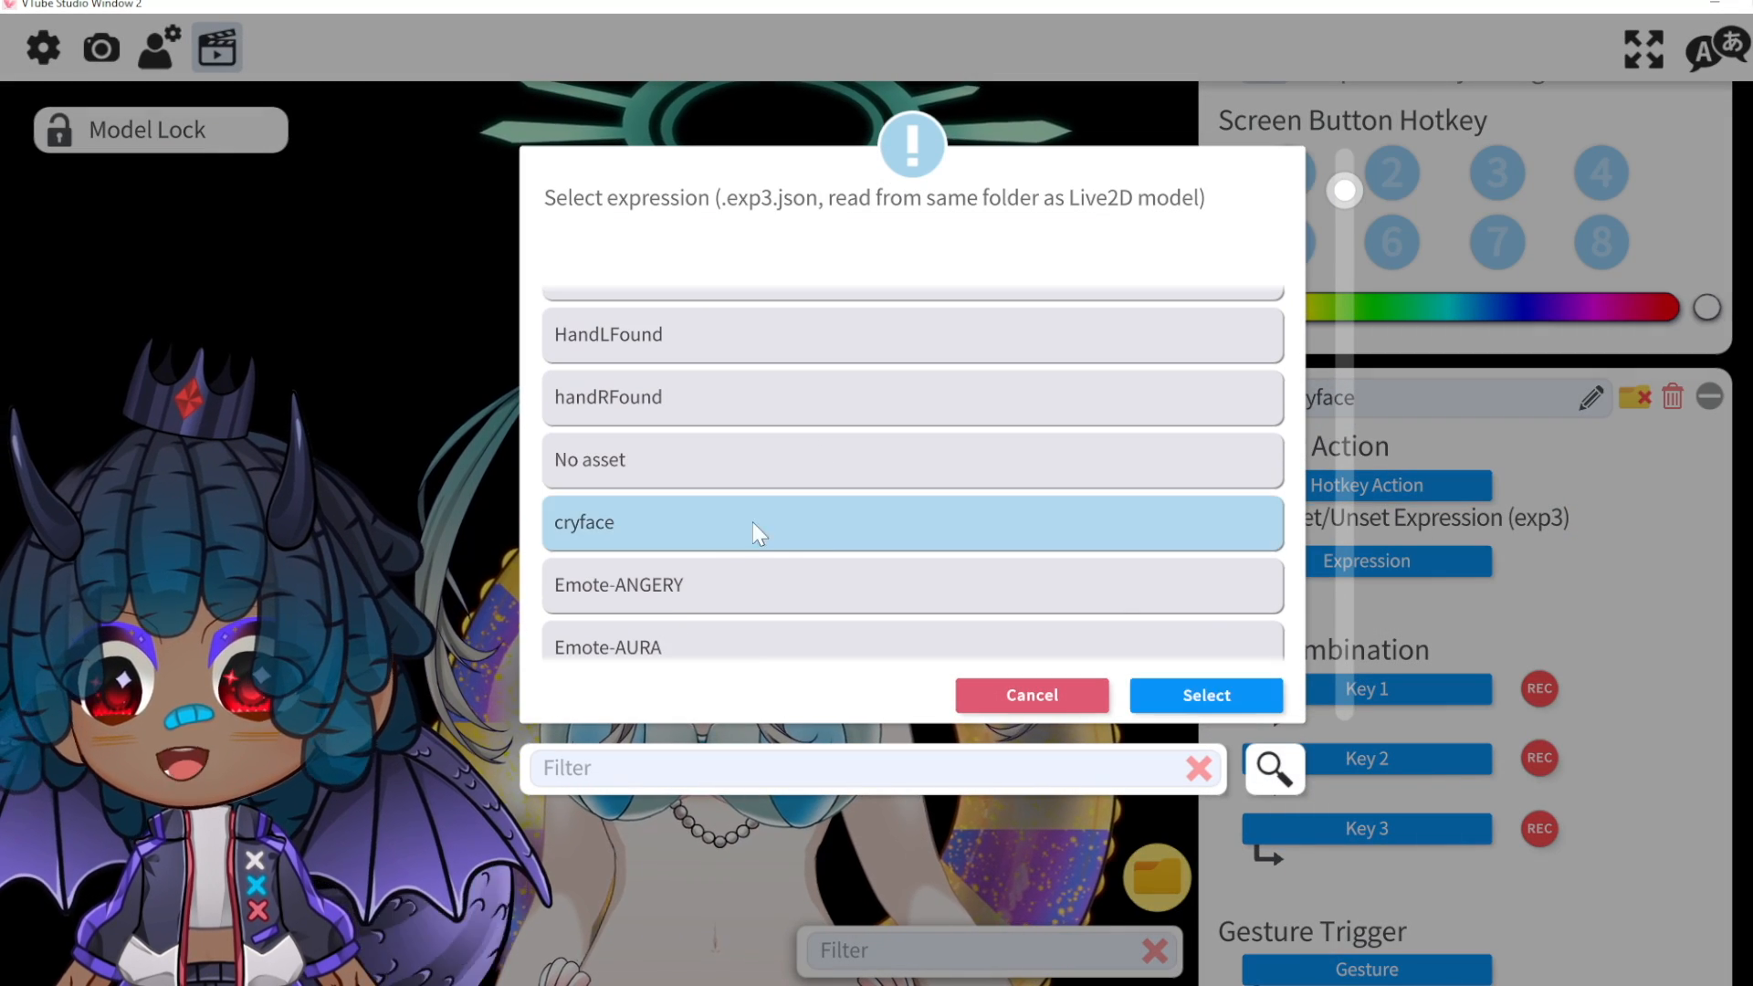
pyautogui.click(1258, 697)
pyautogui.click(1538, 689)
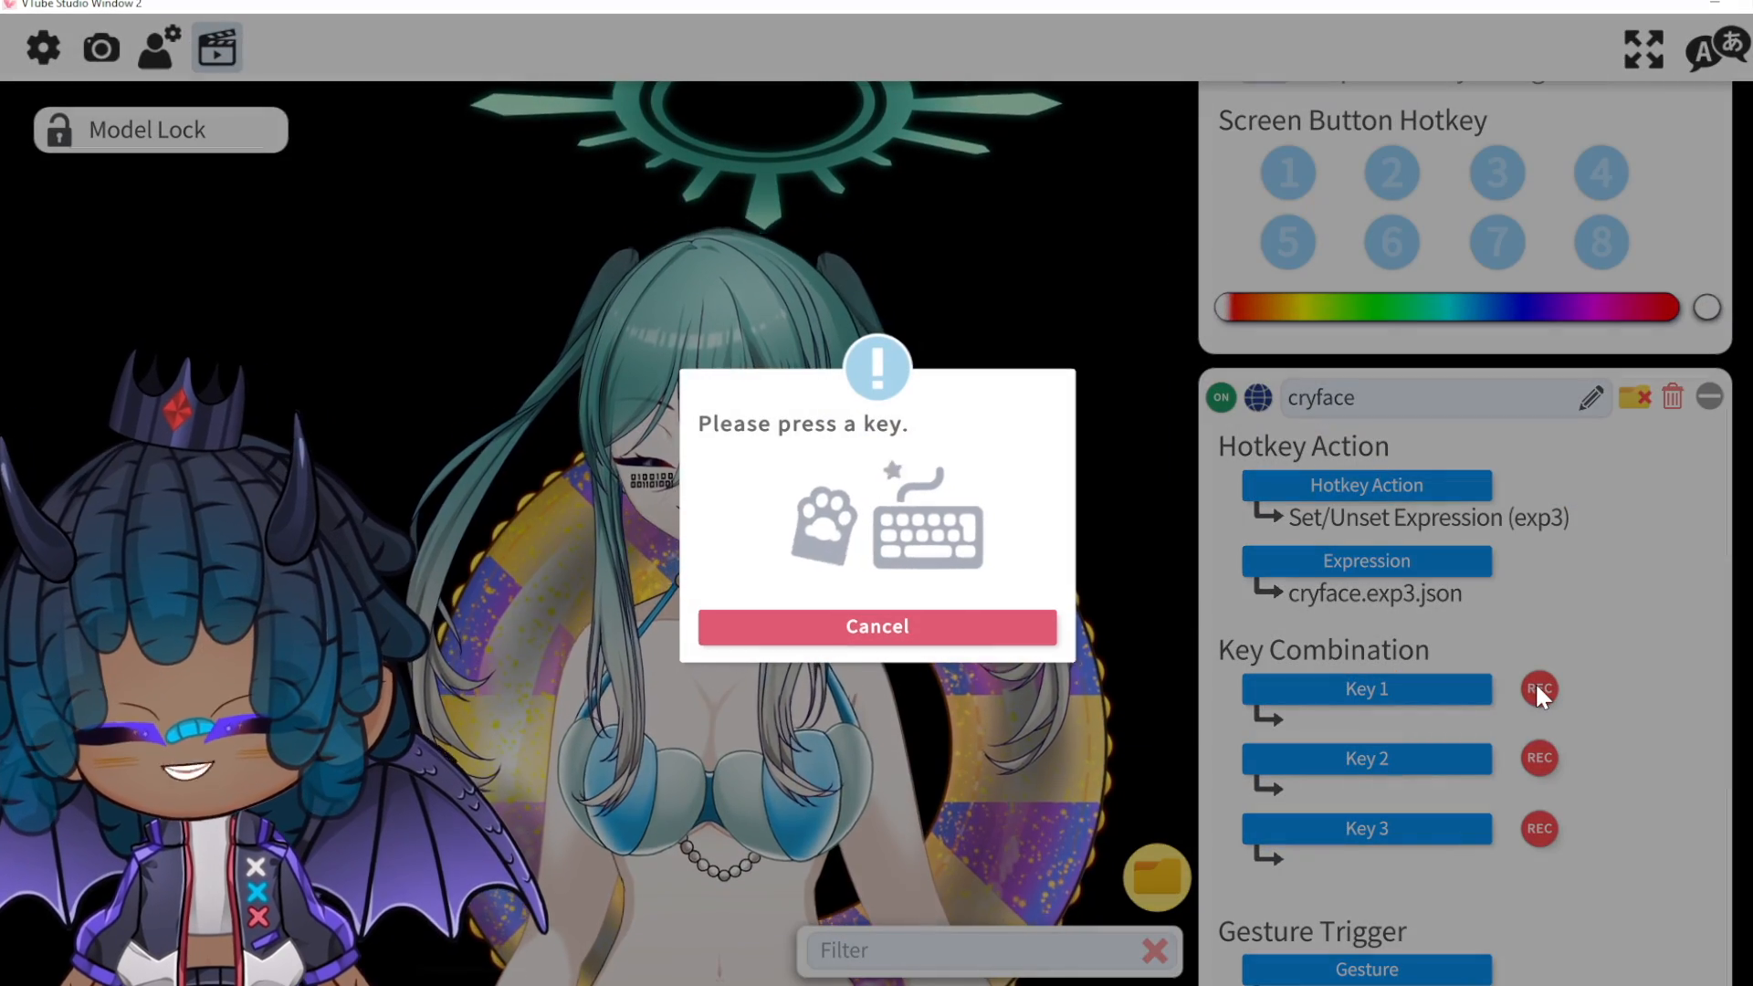
# Step: Bind N to the cryface hotkey and test it to show the crying, squinting face
pyautogui.press('n')
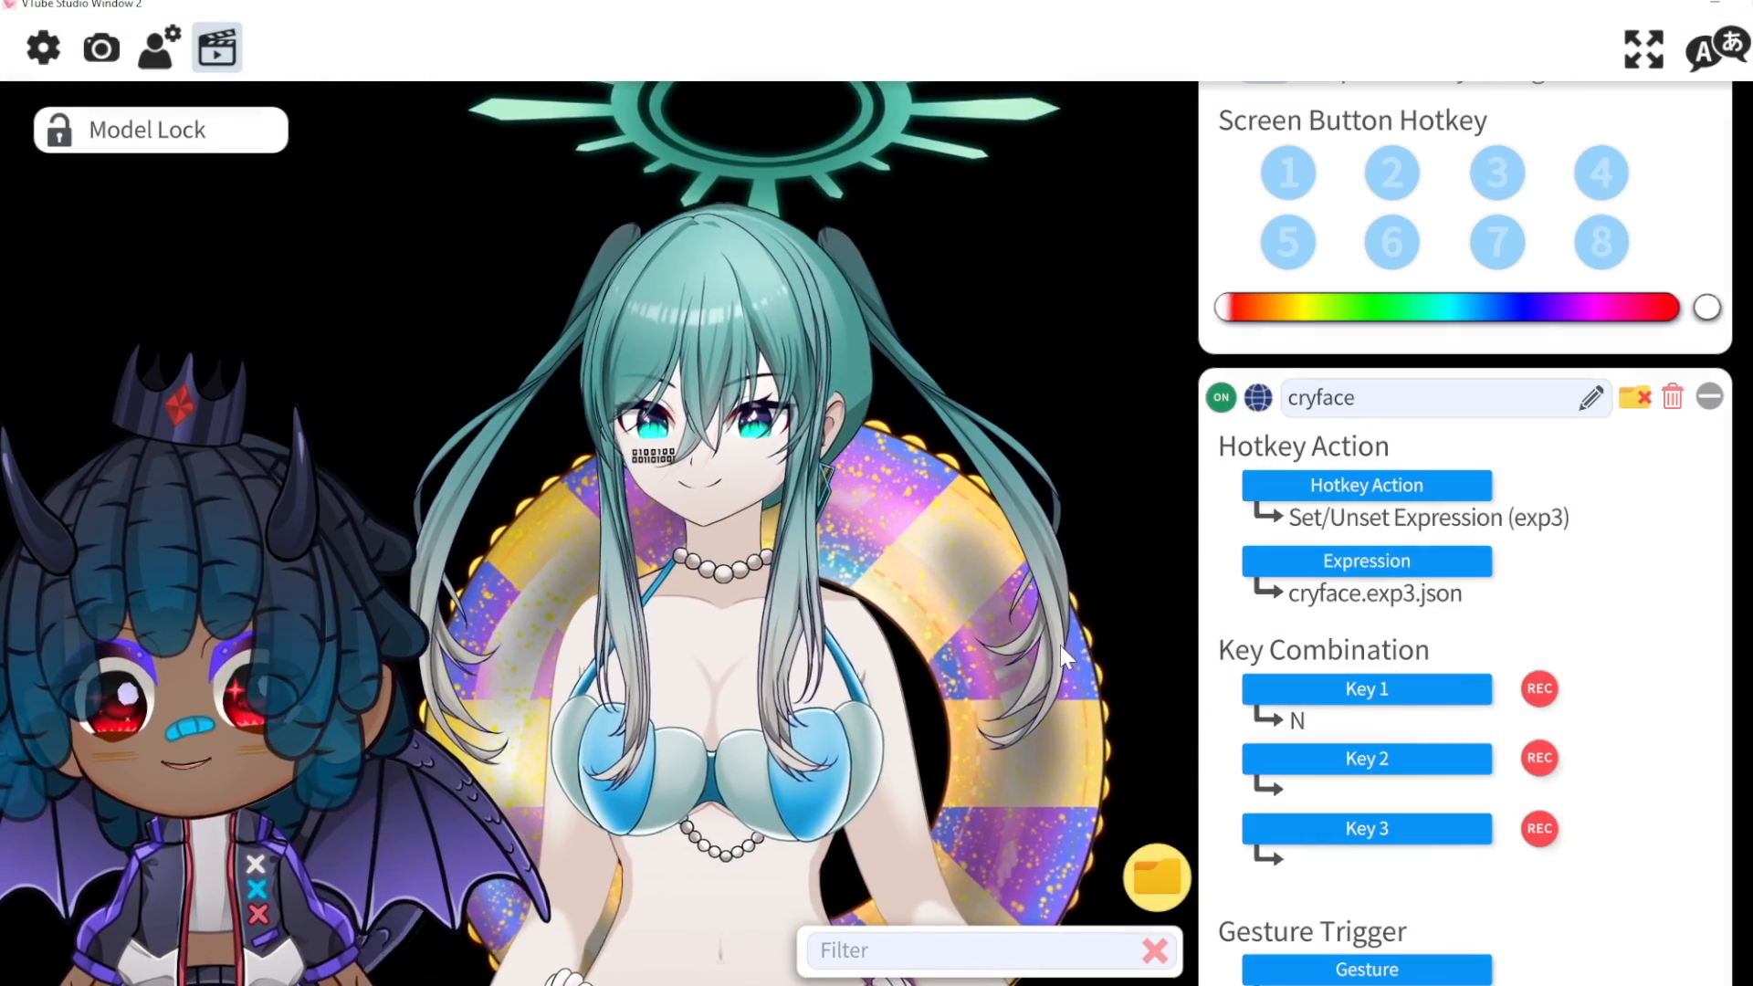
pyautogui.press('n')
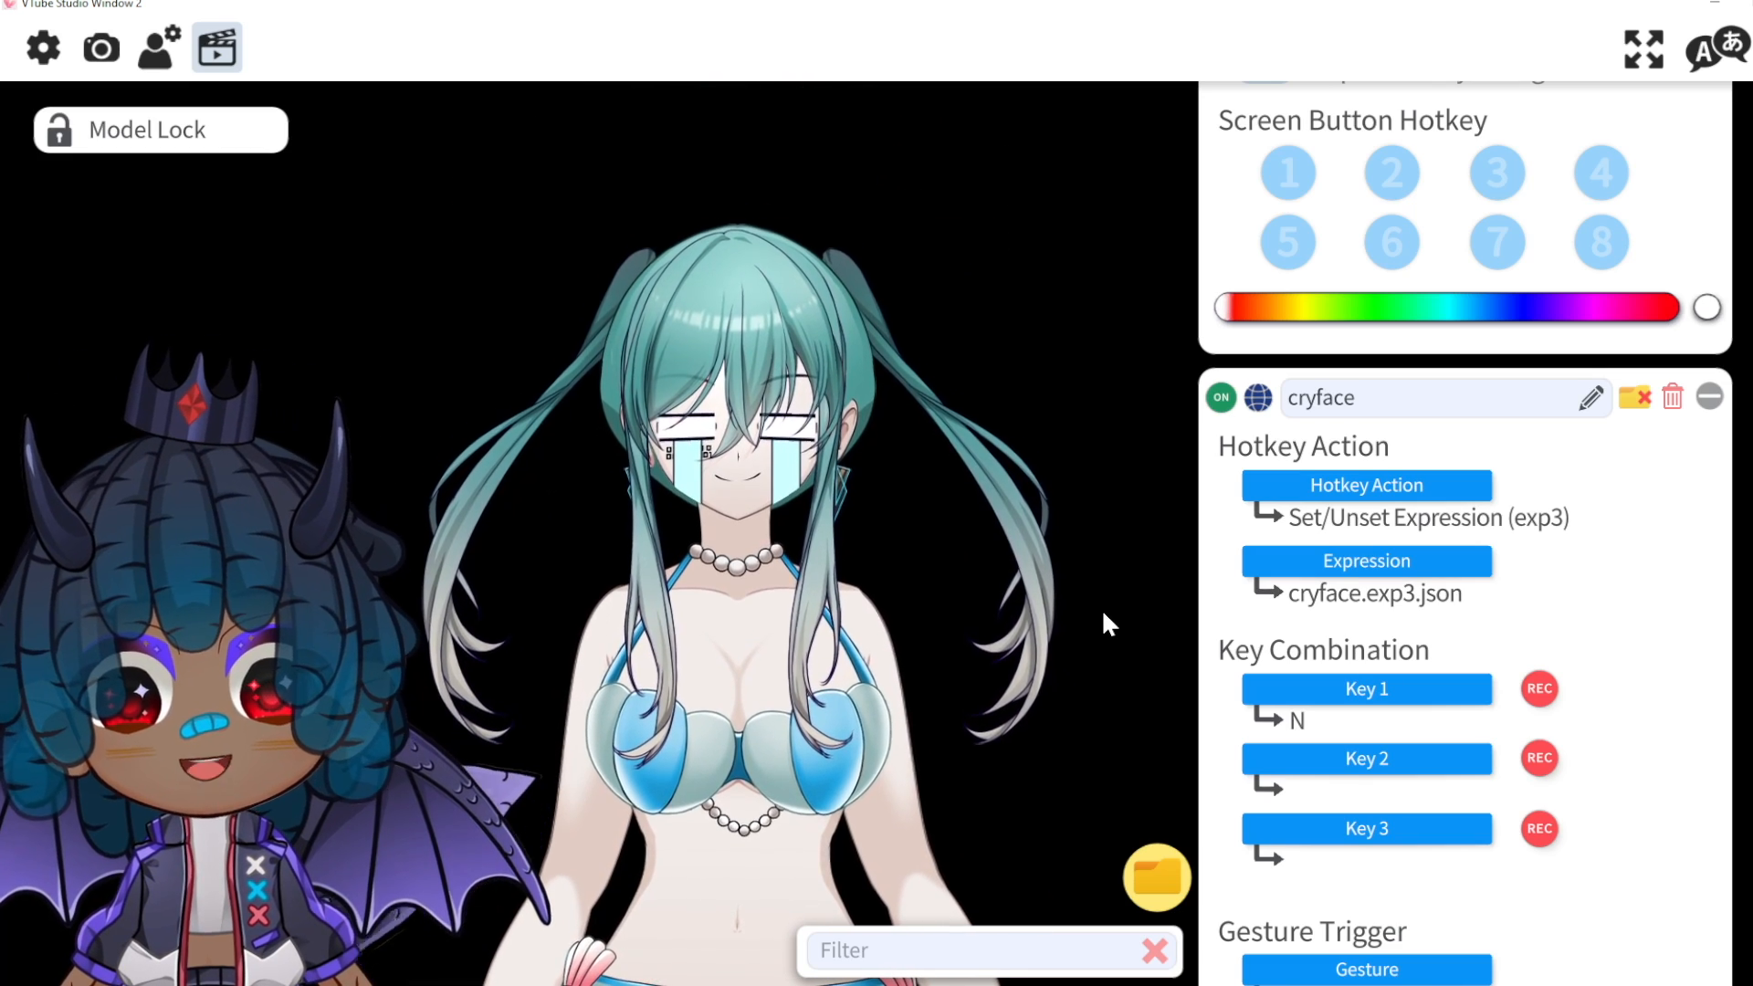
pyautogui.scroll(-2, 1099, 781)
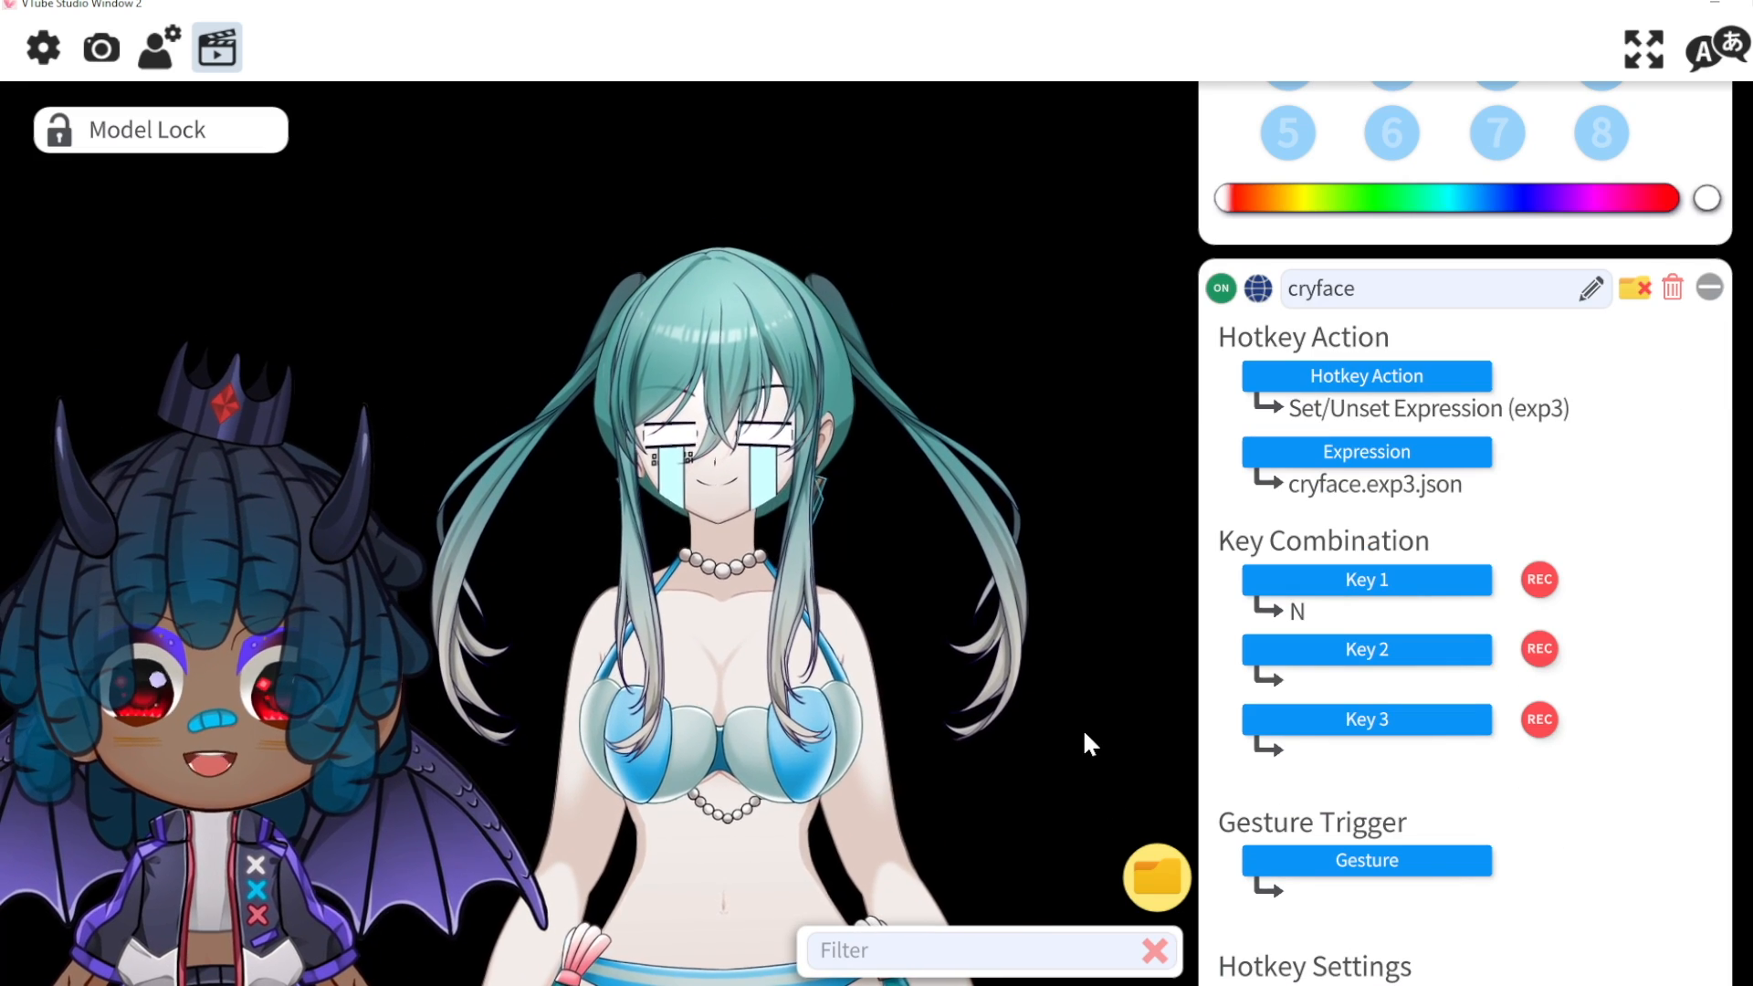
pyautogui.scroll(-1, 1422, 625)
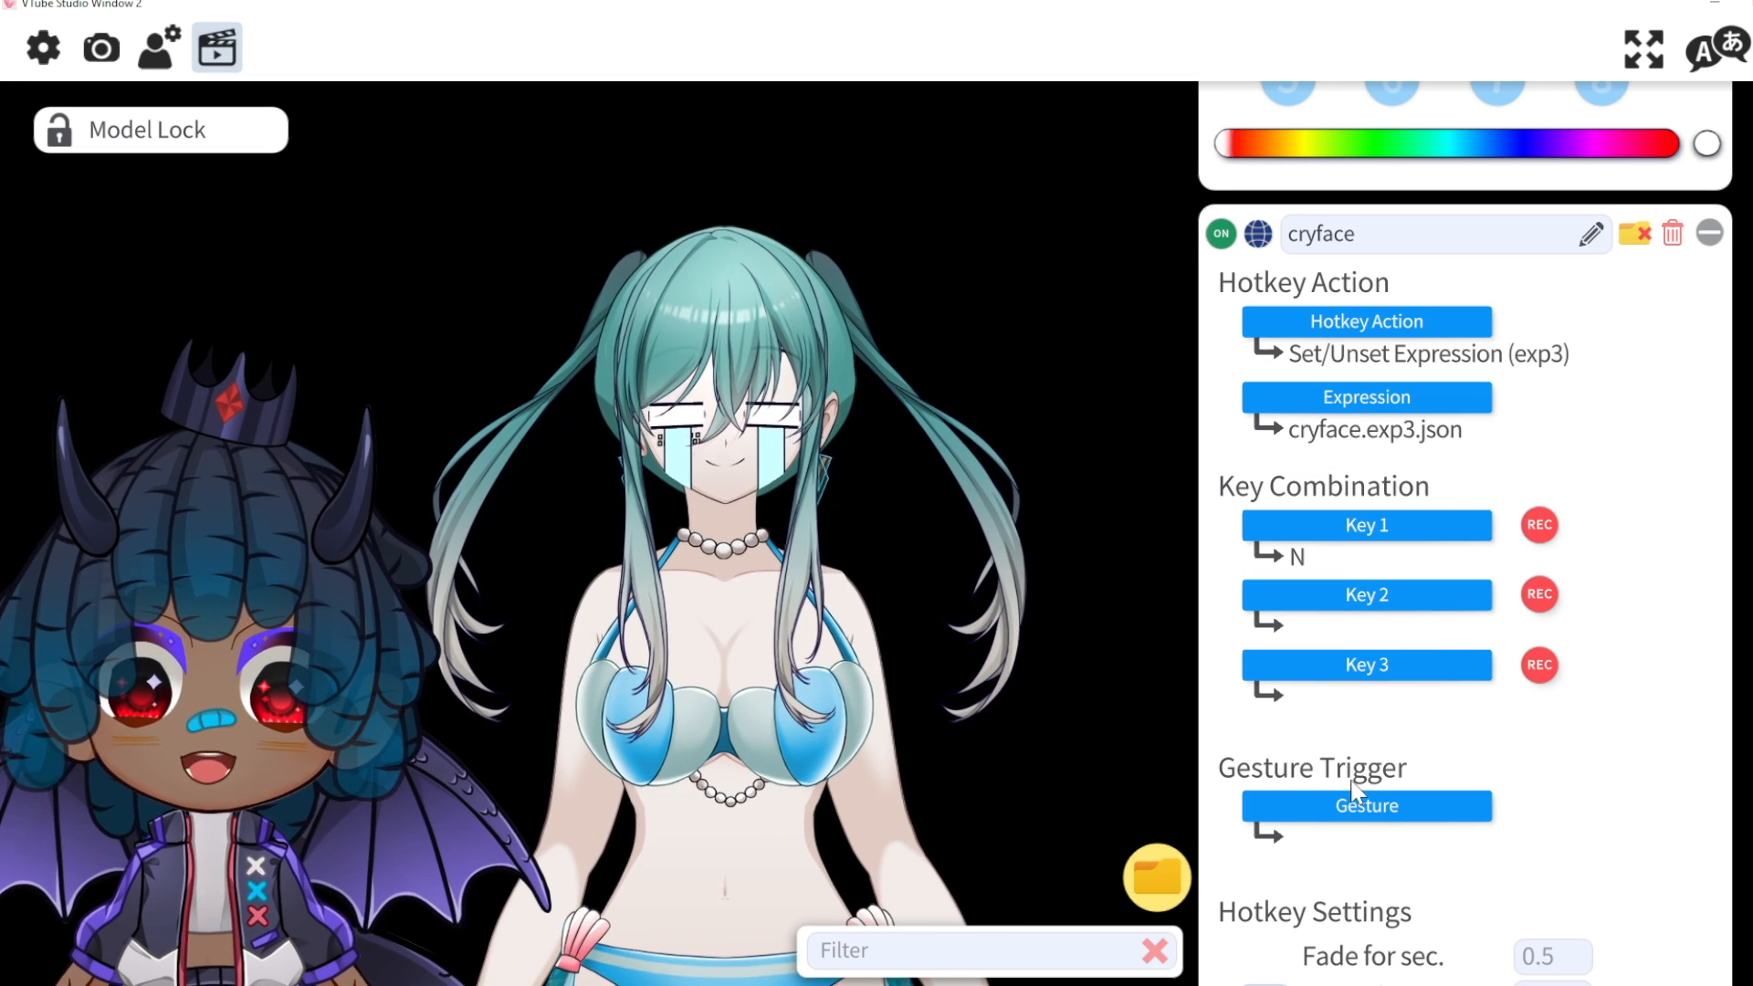
# Step: Add an L+R first-gesture trigger set to OR so either hand fires cryface
pyautogui.click(1375, 810)
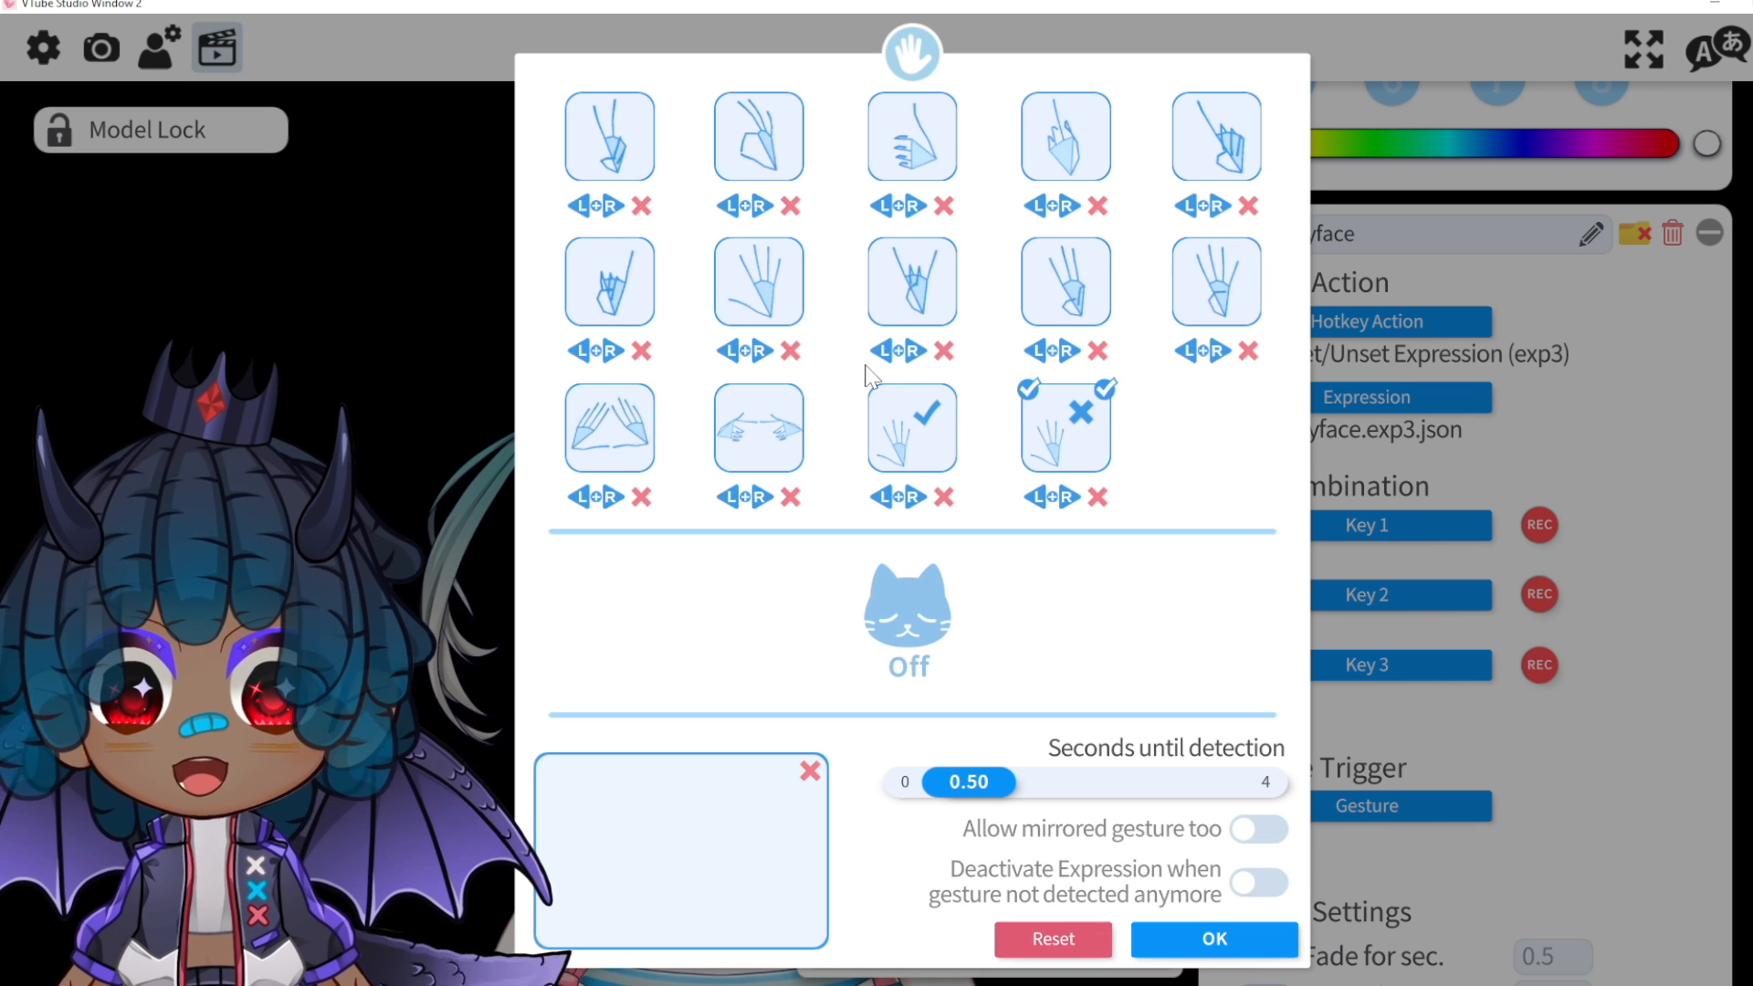
pyautogui.click(602, 208)
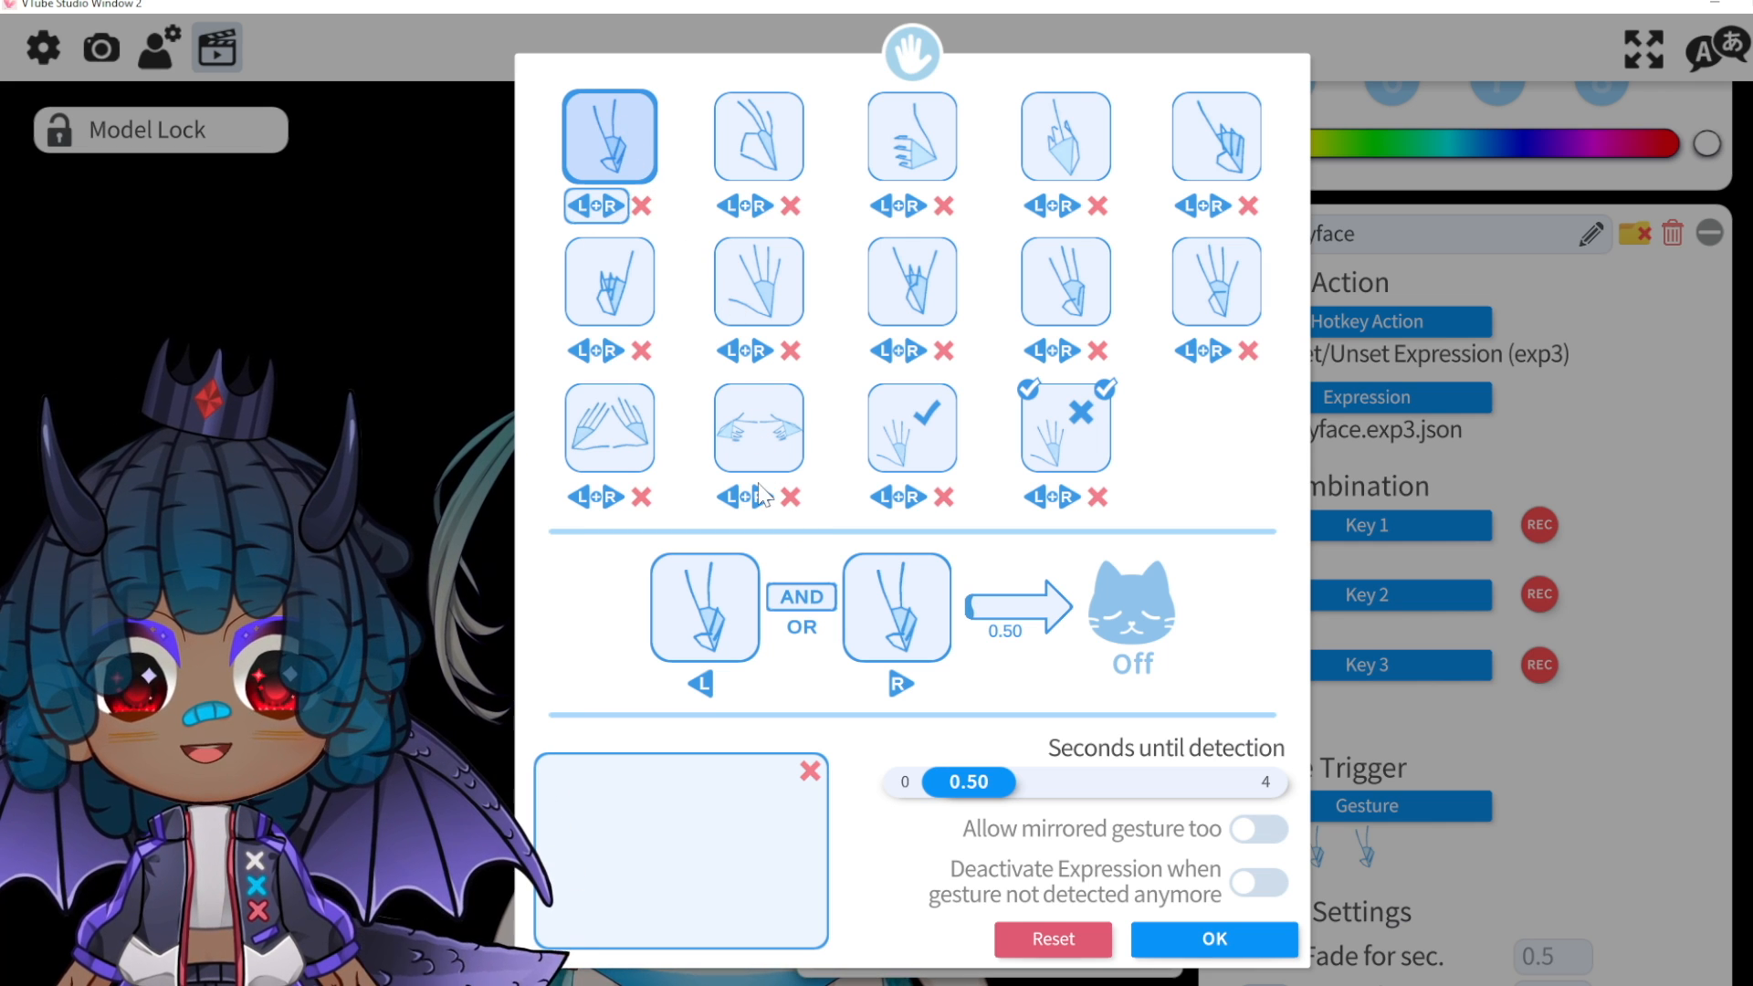
pyautogui.click(807, 631)
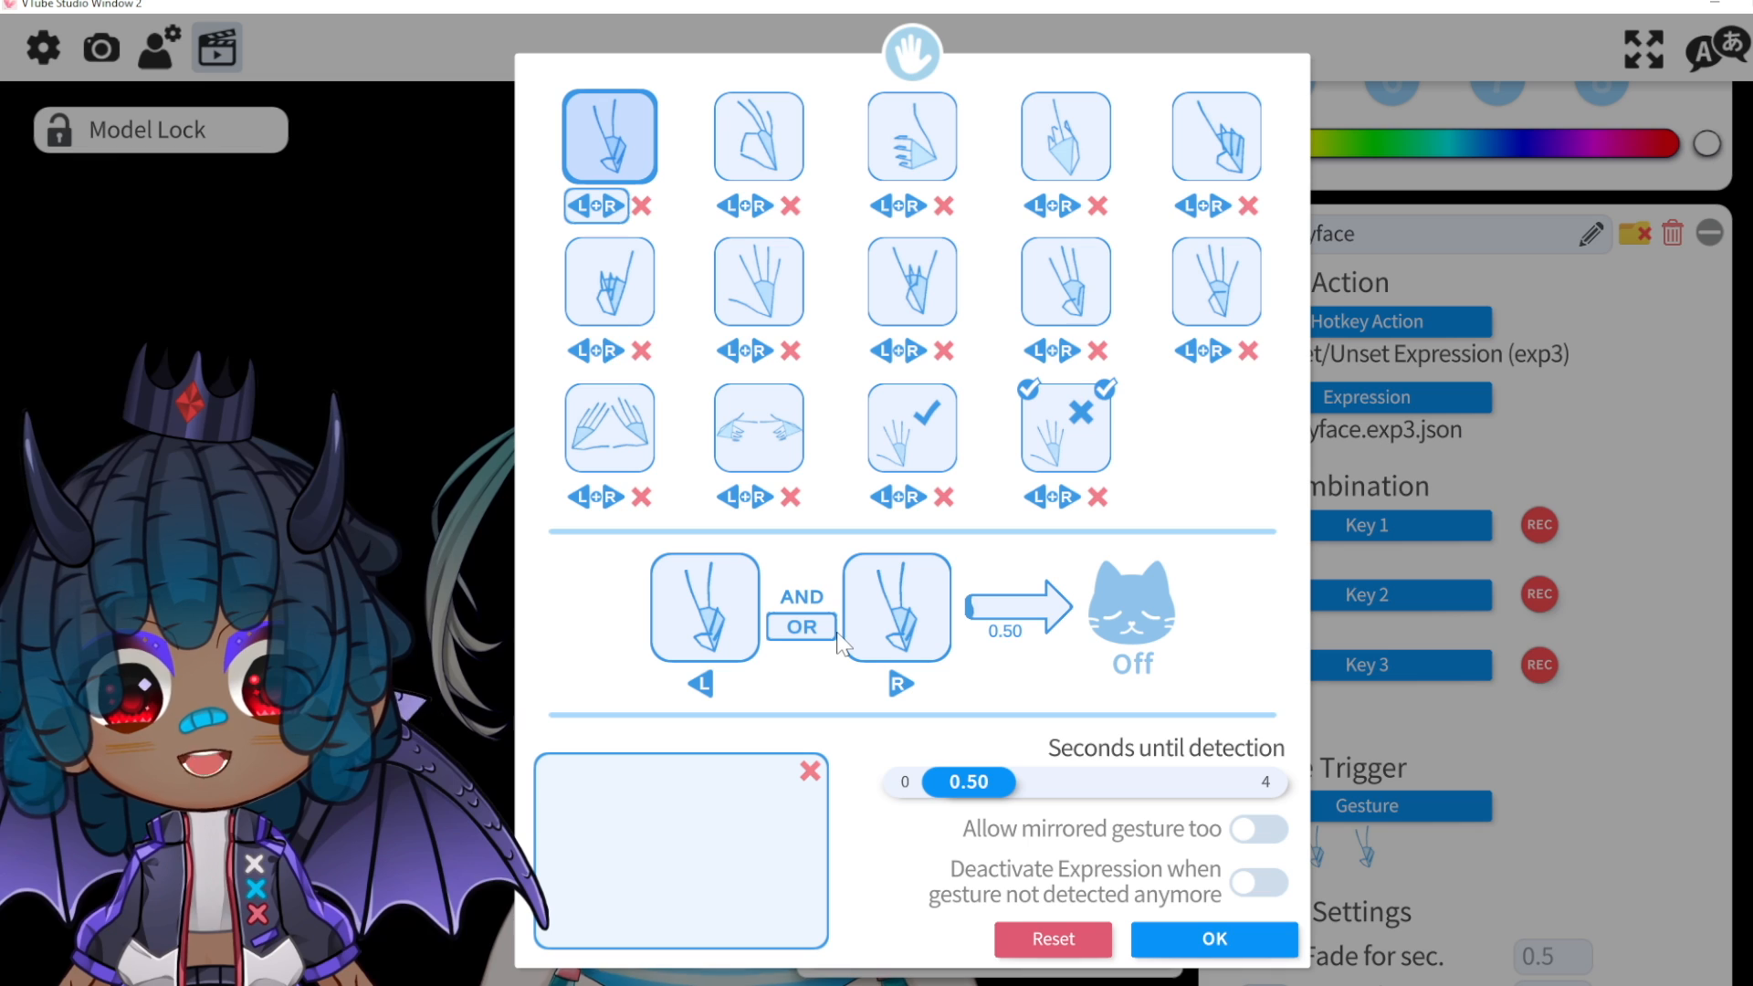
pyautogui.click(1215, 940)
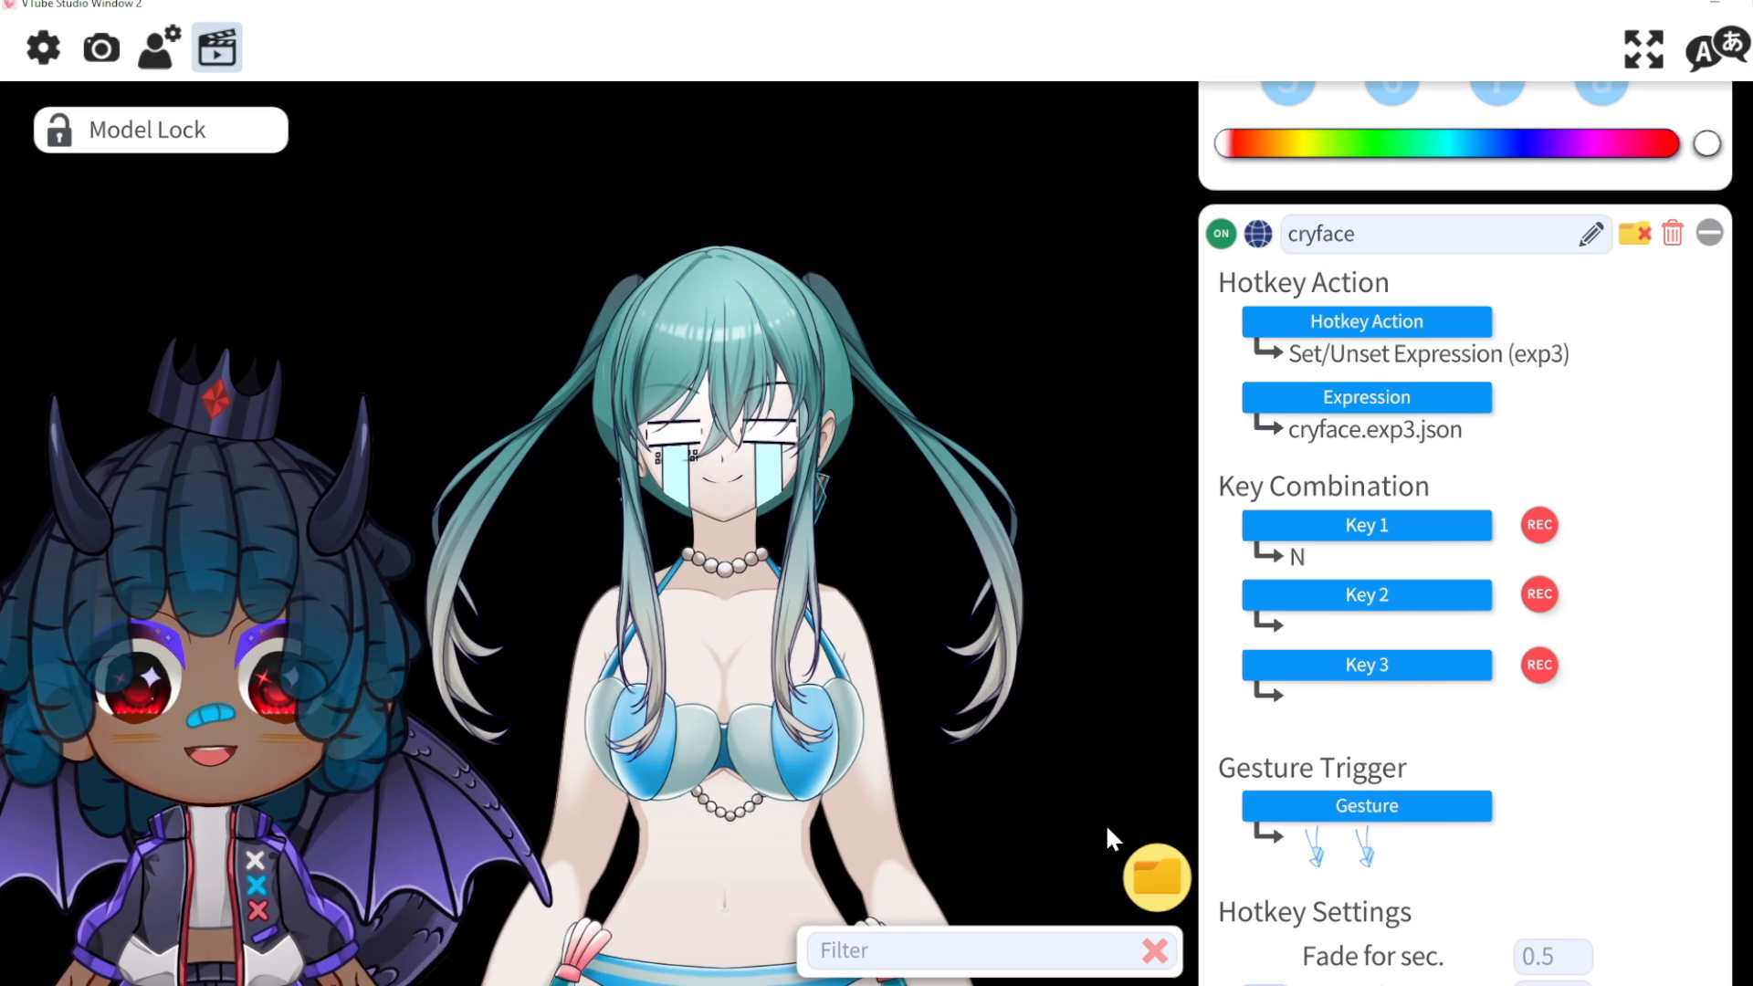
# Step: Open the Webcam Tracking panel, showing Only hand tracking with tracking active
pyautogui.click(101, 50)
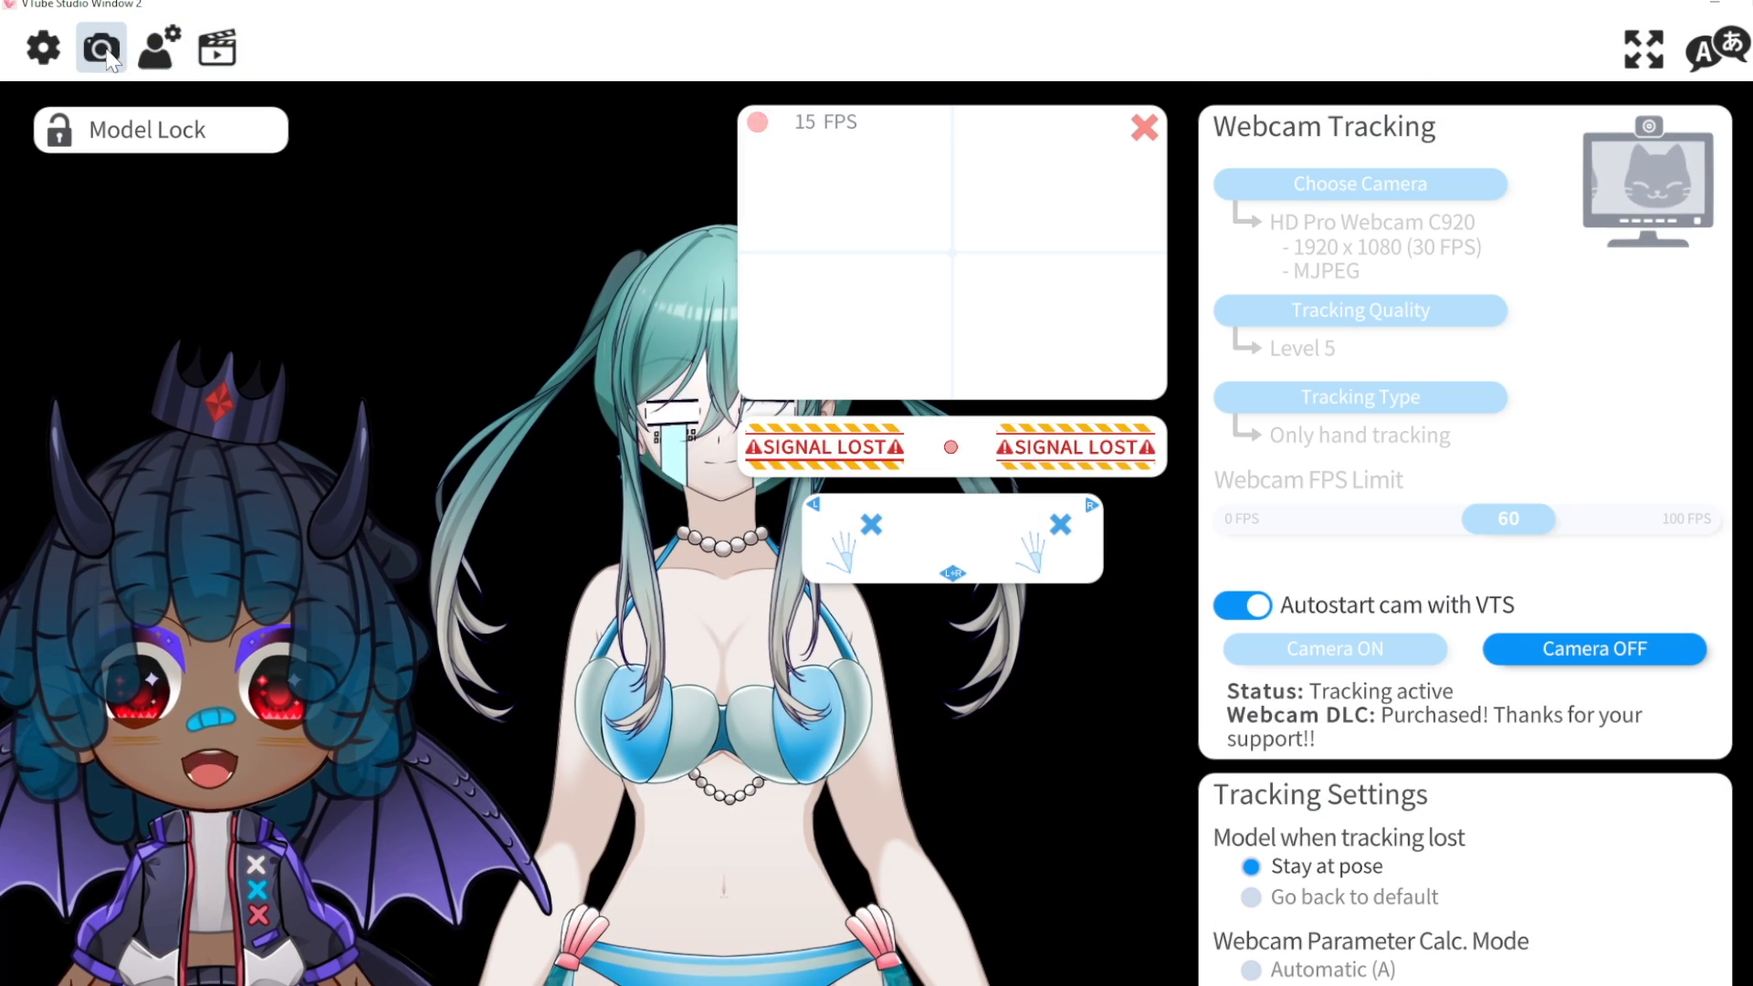